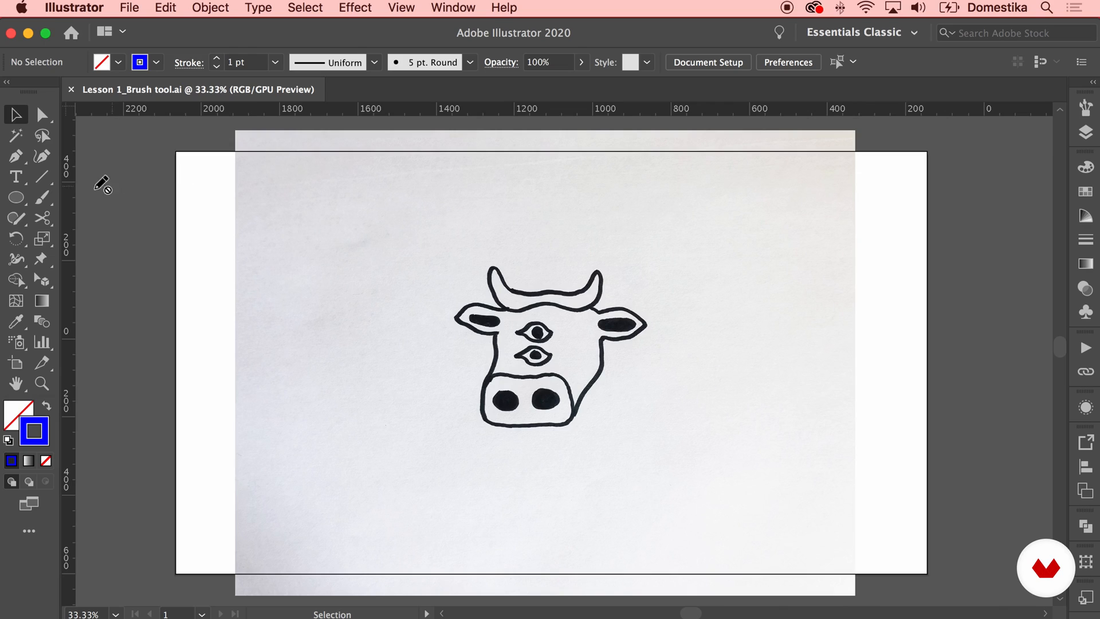
Activate the Paintbrush tool and add a new layer named "illustration" above the sketch layer
click(40, 199)
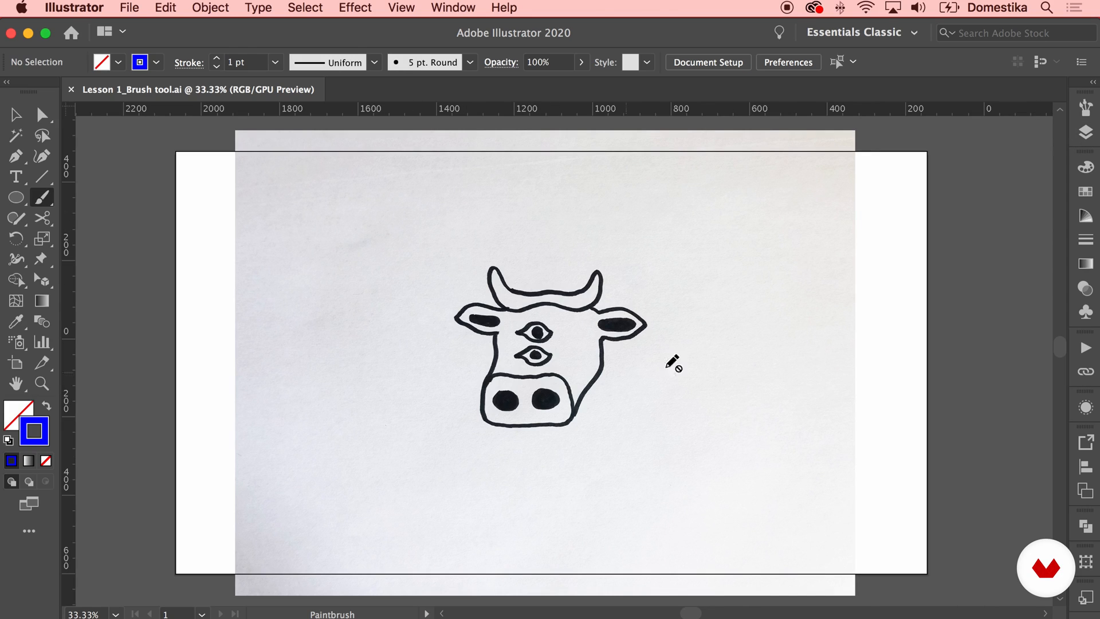
click(1086, 133)
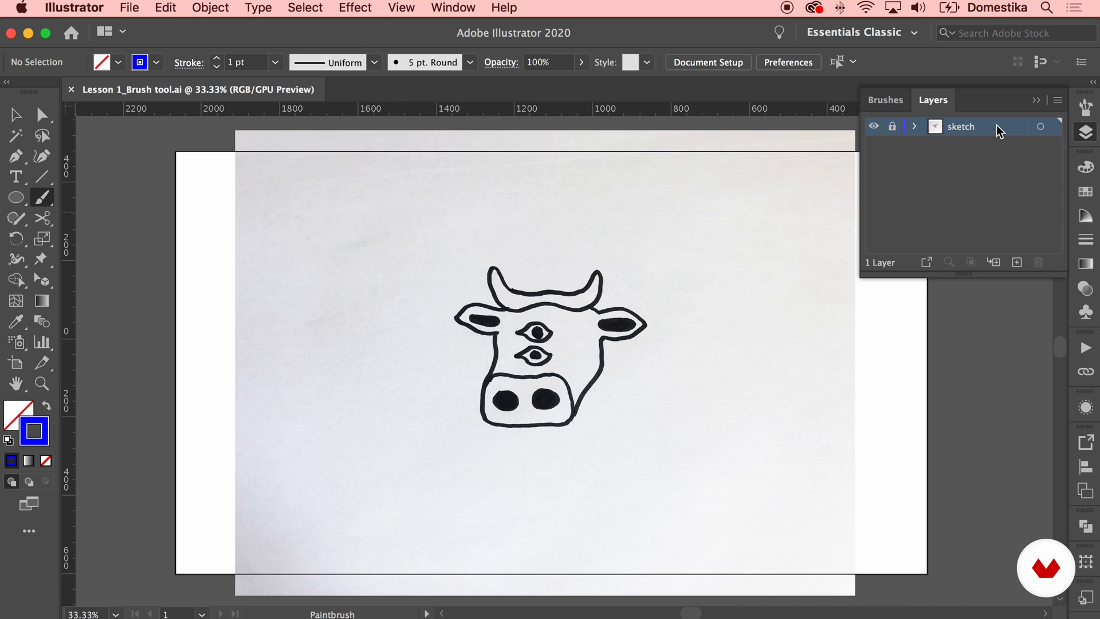
click(1017, 261)
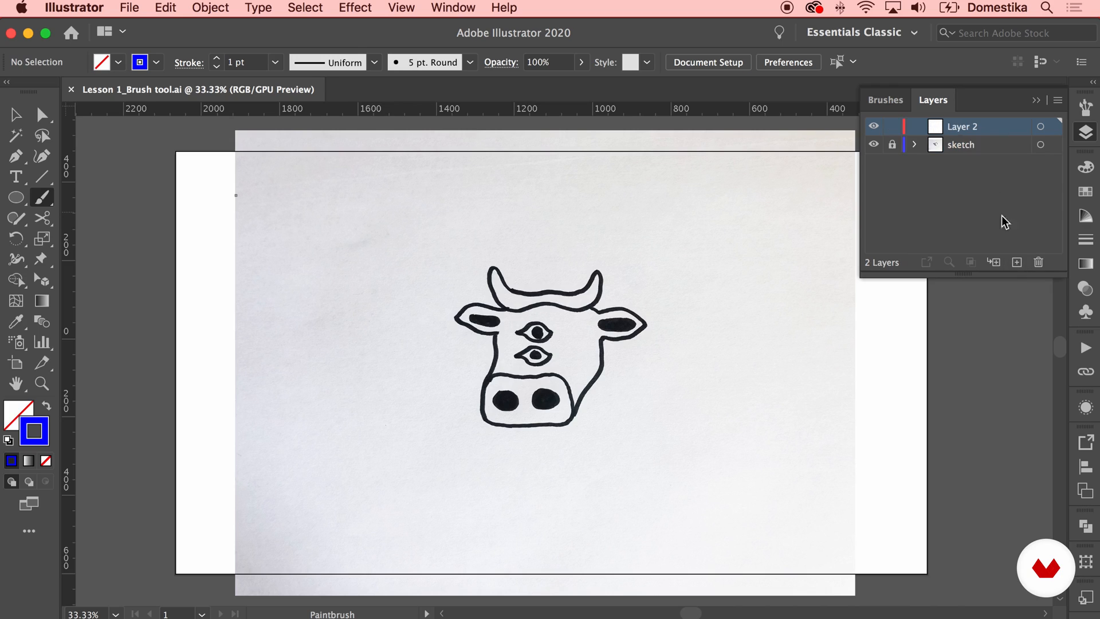
double_click(967, 129)
text(il)
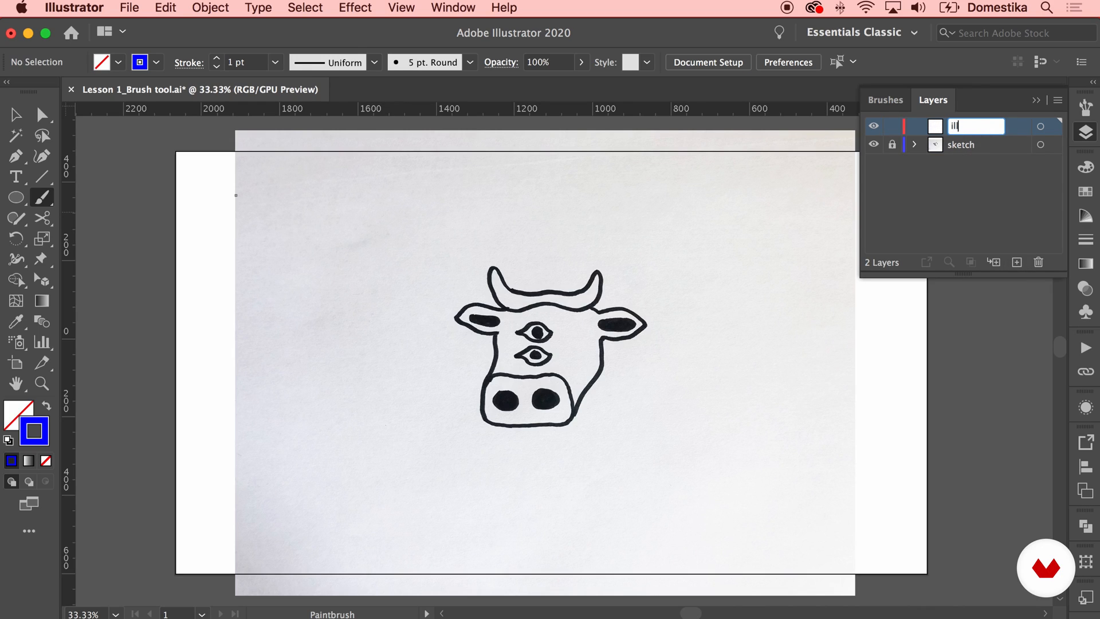
text(lustration)
key(Return)
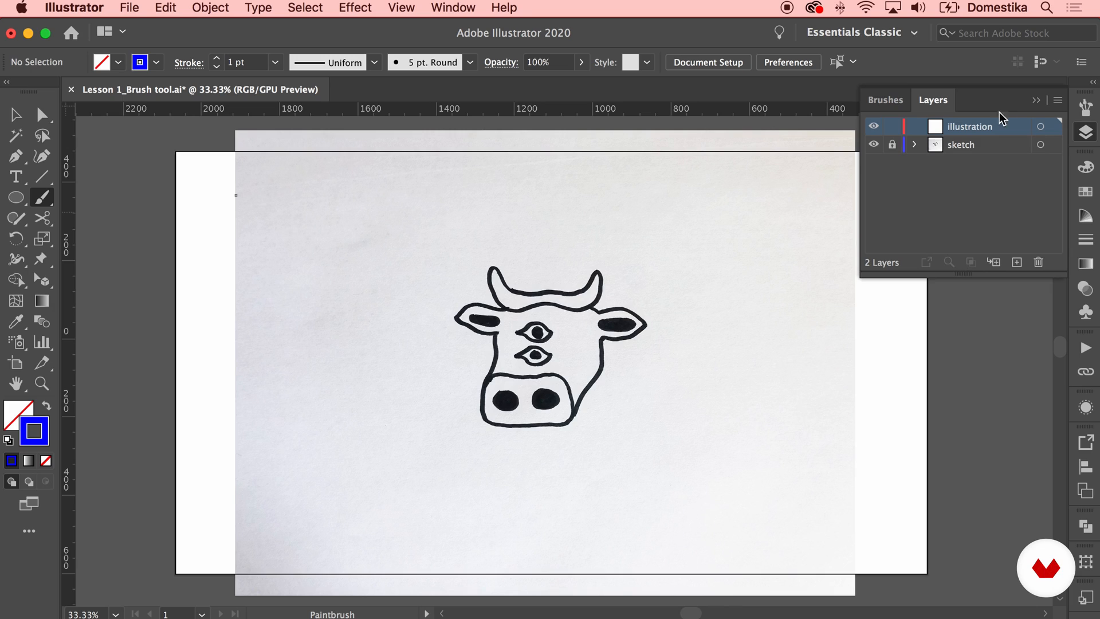
click(1036, 102)
Trace the outline of the cow's head and both ears in blue with the Paintbrush, ending beside the muzzle
key(super+equal)
key(super+equal)
key(super+equal)
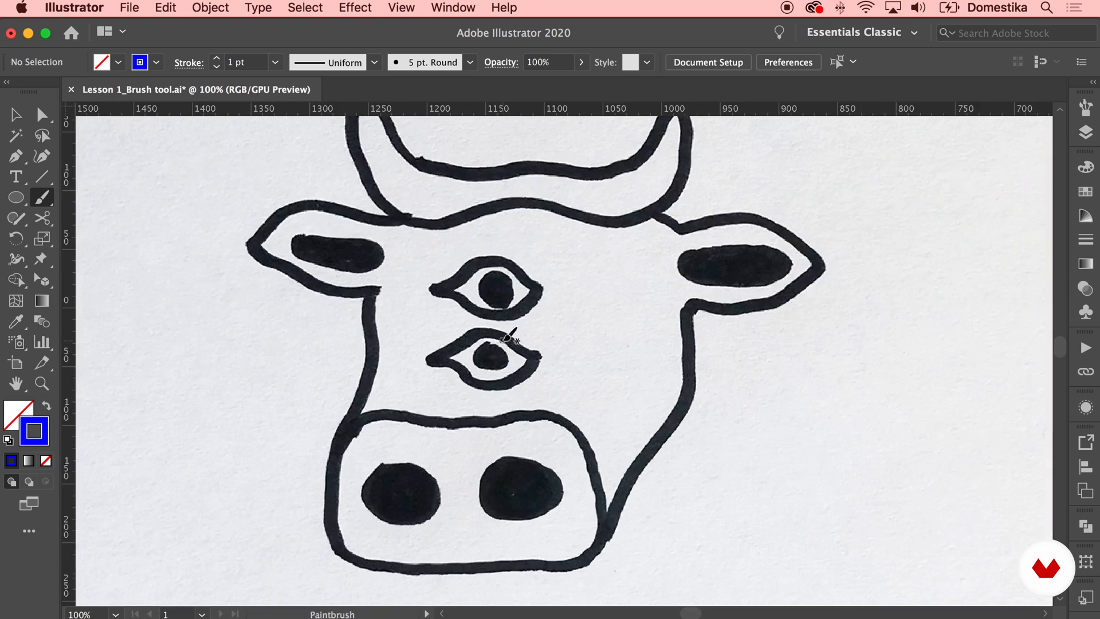
scroll(472, 322, up, 2)
scroll(473, 322, left, 1)
scroll(422, 351, down, 2)
scroll(422, 351, left, 1)
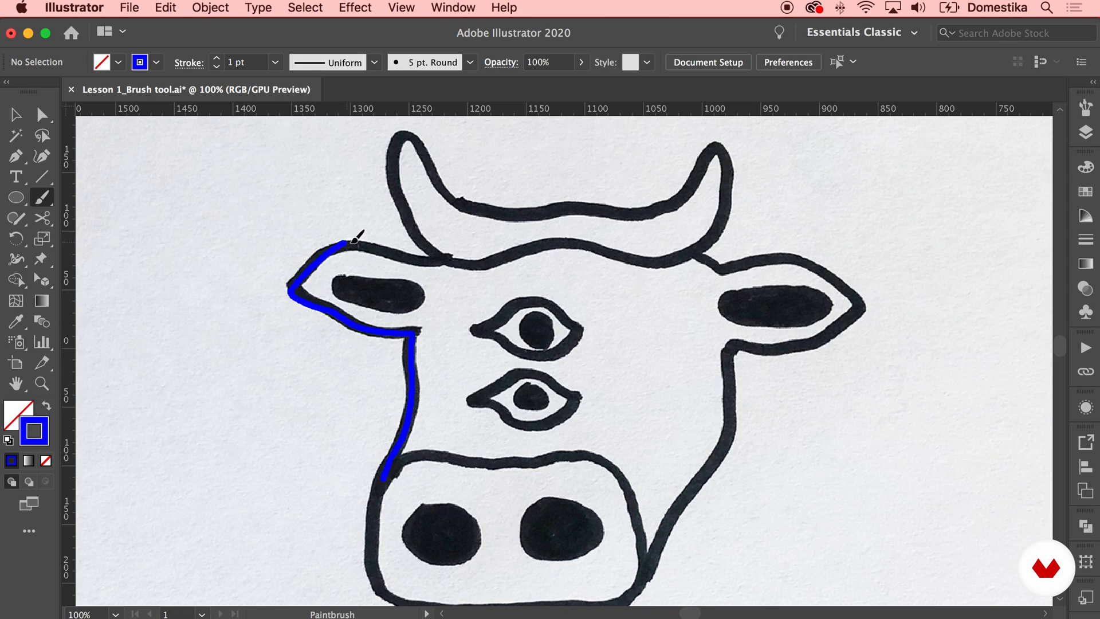
mouse_move(437, 254)
mouse_down()
mouse_move(531, 234)
mouse_move(682, 250)
mouse_up()
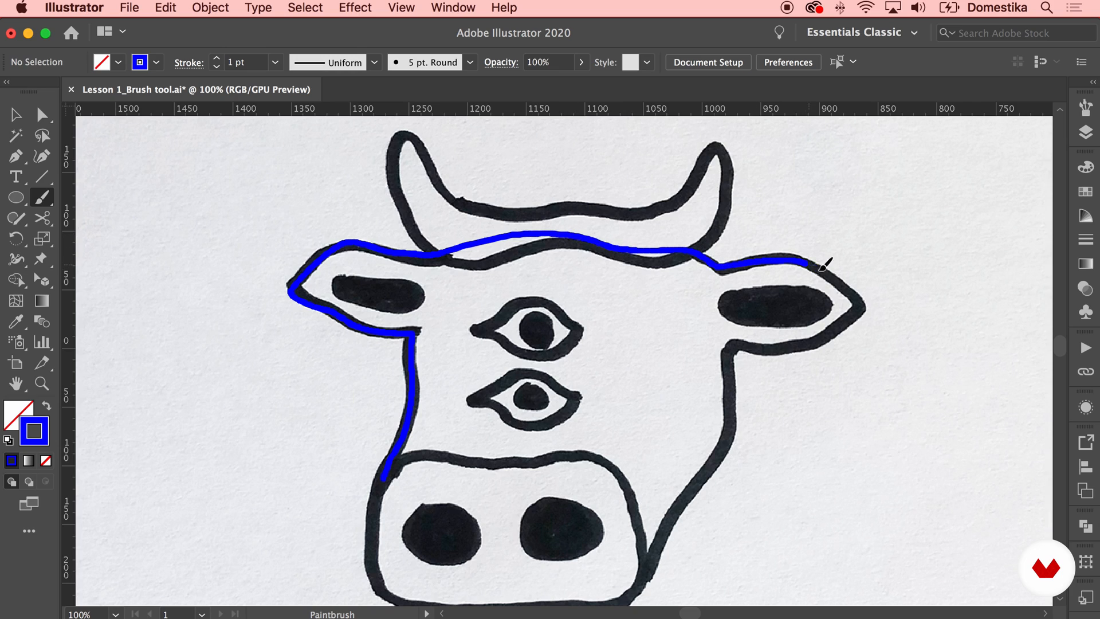
mouse_move(840, 335)
mouse_down()
mouse_move(736, 351)
mouse_move(718, 473)
mouse_move(633, 581)
mouse_up()
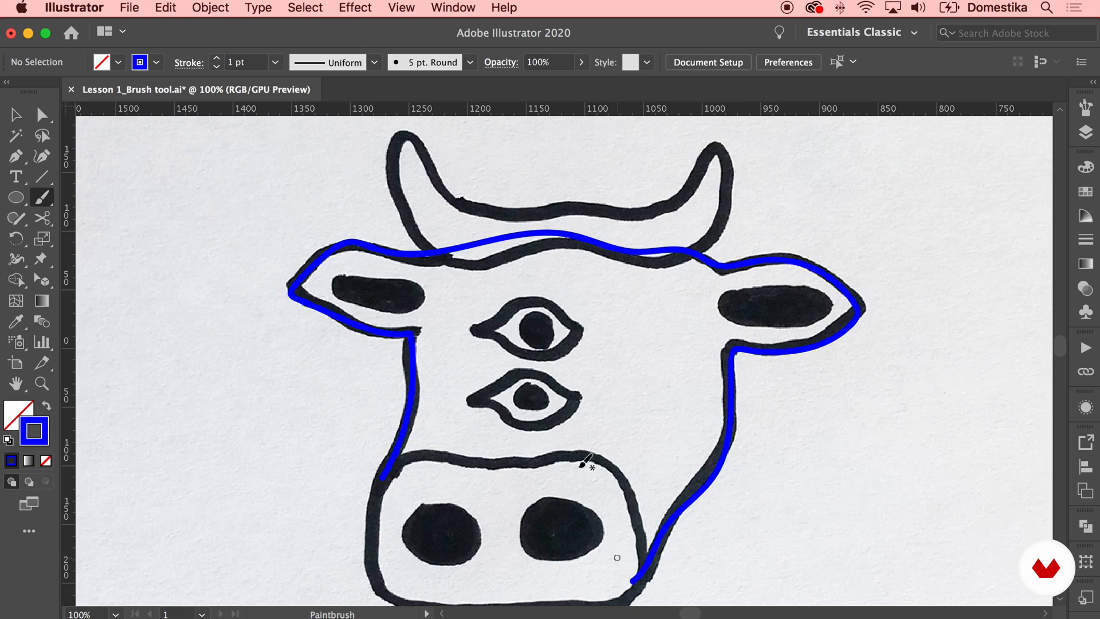
Trace the outlines and pupils of both eyes with the Paintbrush
mouse_move(520, 419)
mouse_down()
mouse_move(592, 399)
mouse_move(564, 388)
mouse_up()
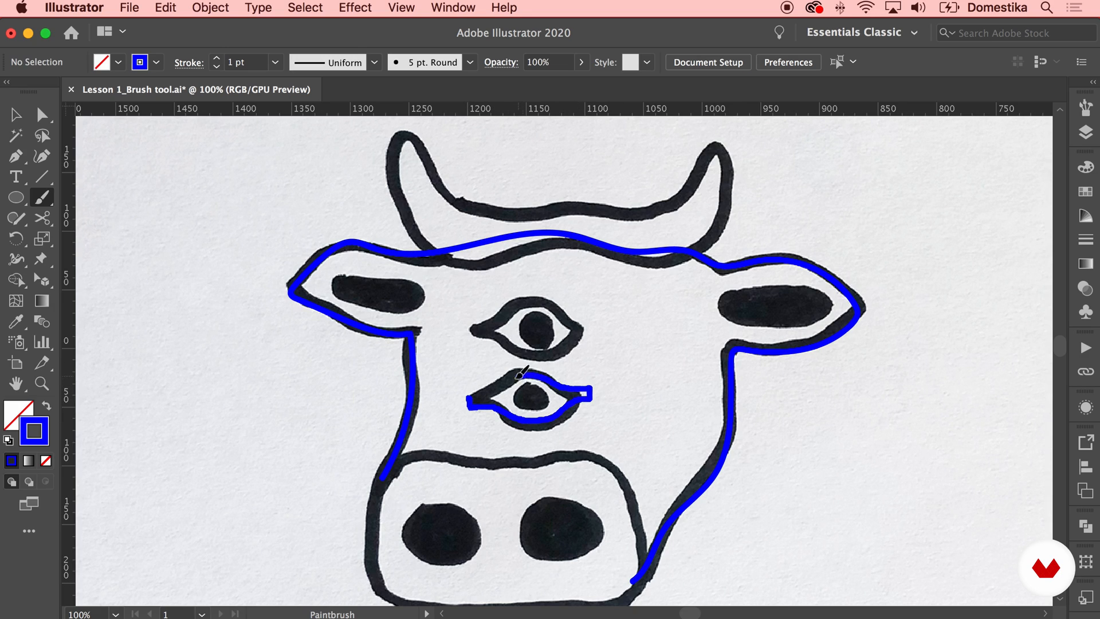
drag(480, 390, 472, 391)
drag(547, 394, 534, 379)
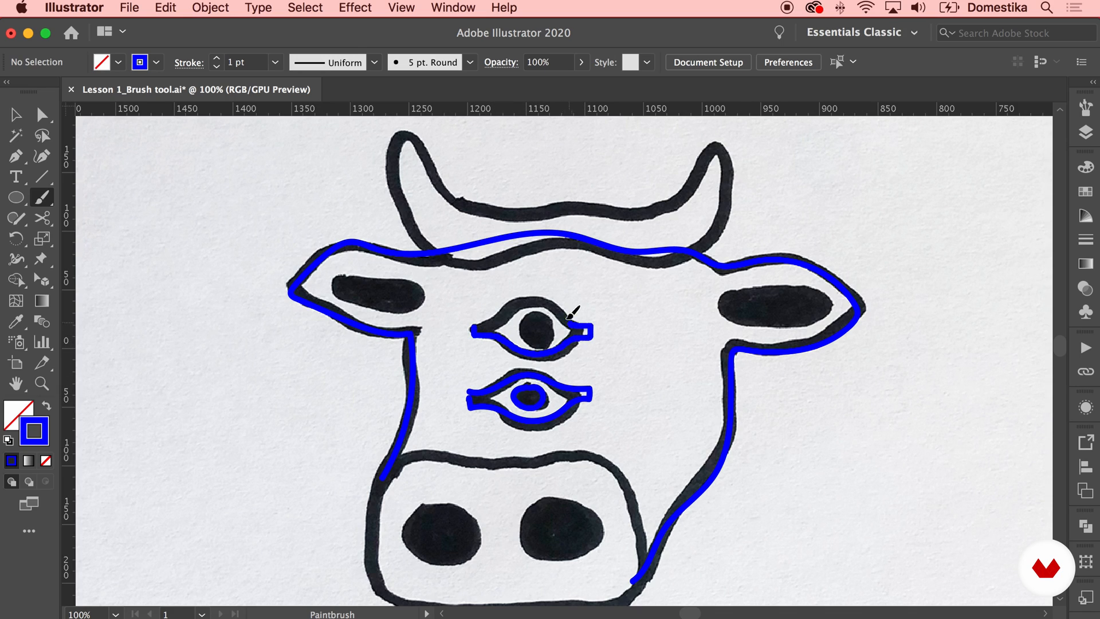
drag(476, 319, 473, 321)
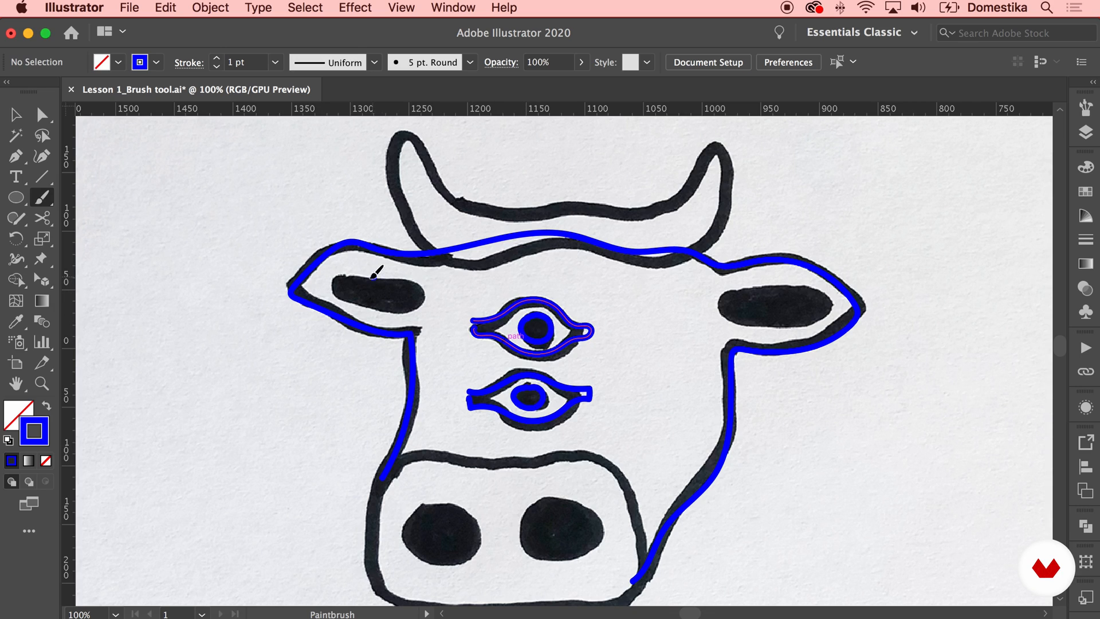
Trace the inner shapes of both ears and the full outline of the horns with the Paintbrush
mouse_move(338, 293)
mouse_down()
mouse_move(380, 307)
mouse_move(415, 295)
mouse_up()
drag(779, 289, 759, 289)
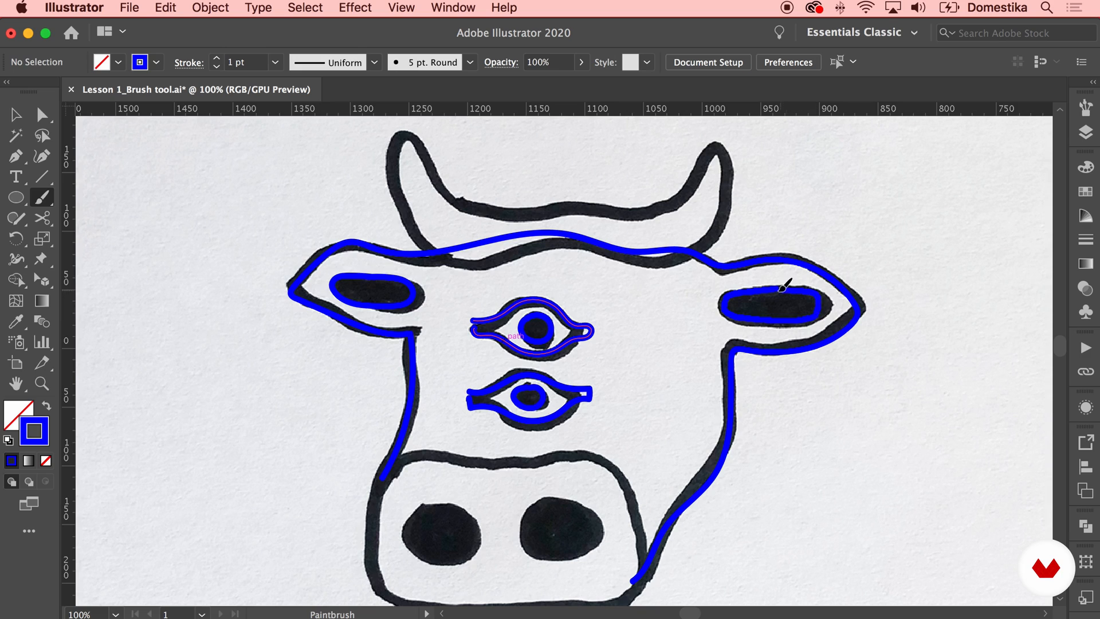
mouse_move(420, 232)
mouse_down()
mouse_move(390, 158)
mouse_move(404, 141)
mouse_move(479, 205)
mouse_up()
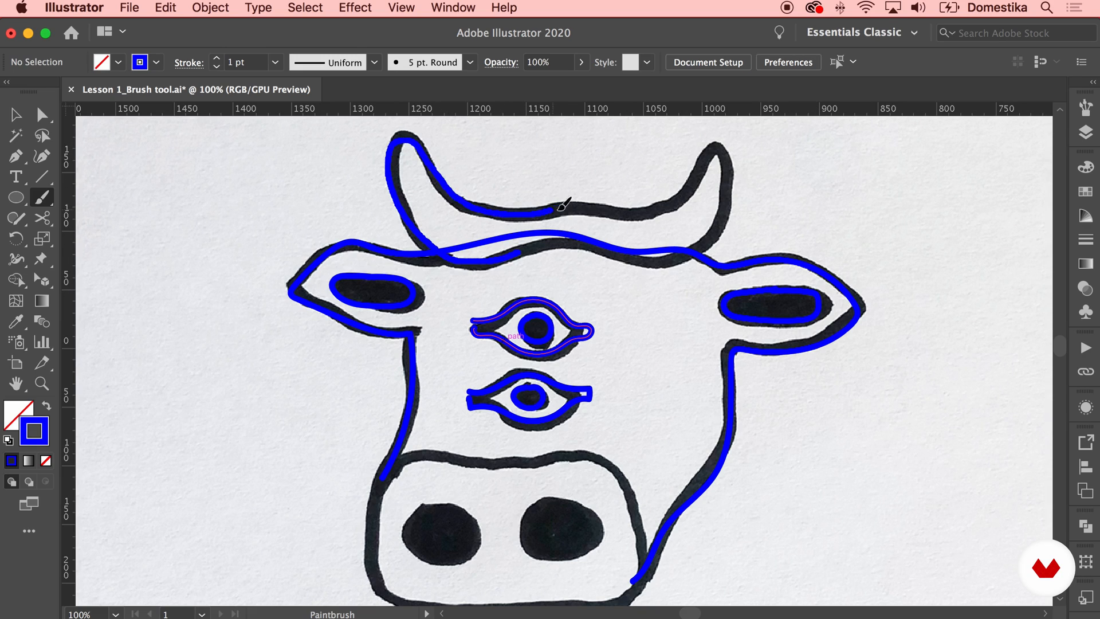
mouse_move(646, 208)
mouse_down()
mouse_move(678, 205)
mouse_move(728, 158)
mouse_move(737, 174)
mouse_move(698, 248)
mouse_up()
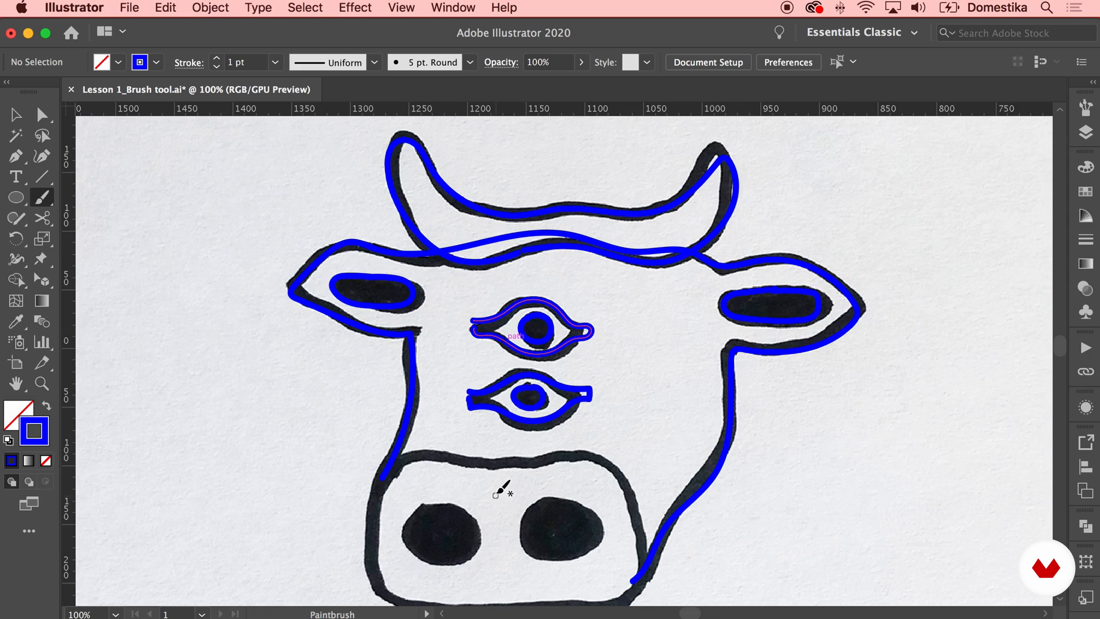
Trace the muzzle outline and its two nostrils with the Paintbrush
scroll(462, 361, down, 5)
mouse_move(374, 437)
mouse_down()
mouse_move(389, 370)
mouse_move(412, 356)
mouse_move(583, 351)
mouse_move(624, 379)
mouse_move(636, 424)
mouse_move(620, 501)
mouse_move(428, 501)
mouse_up()
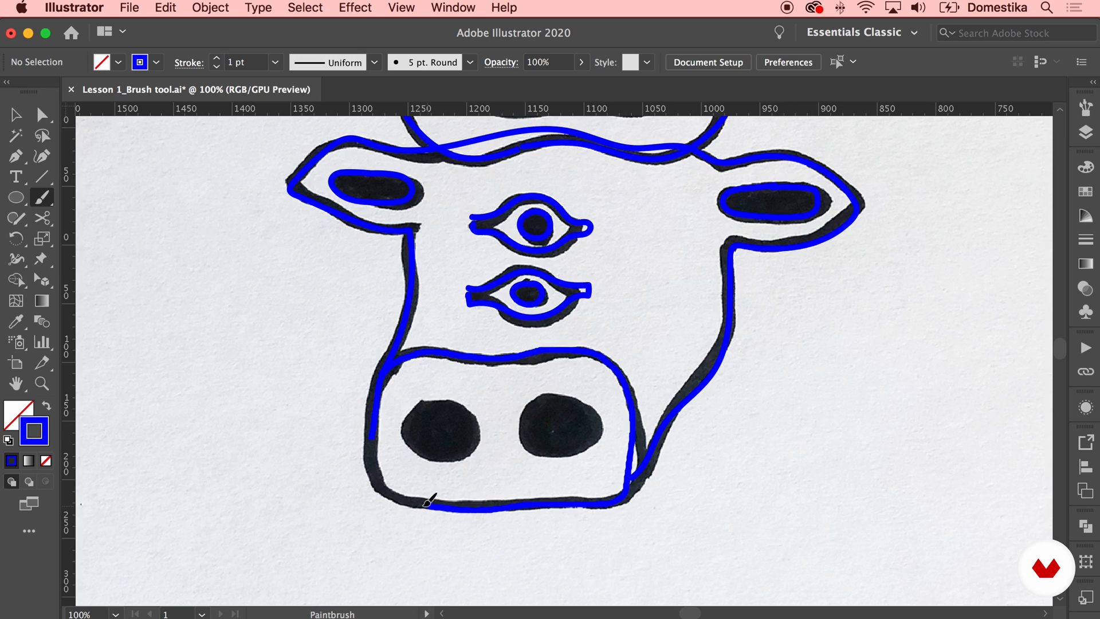
mouse_move(376, 461)
mouse_down()
mouse_move(410, 424)
mouse_move(415, 449)
mouse_move(448, 461)
mouse_move(480, 448)
mouse_move(476, 408)
mouse_up()
mouse_move(559, 391)
mouse_down()
mouse_move(531, 404)
mouse_move(564, 461)
mouse_move(586, 403)
mouse_up()
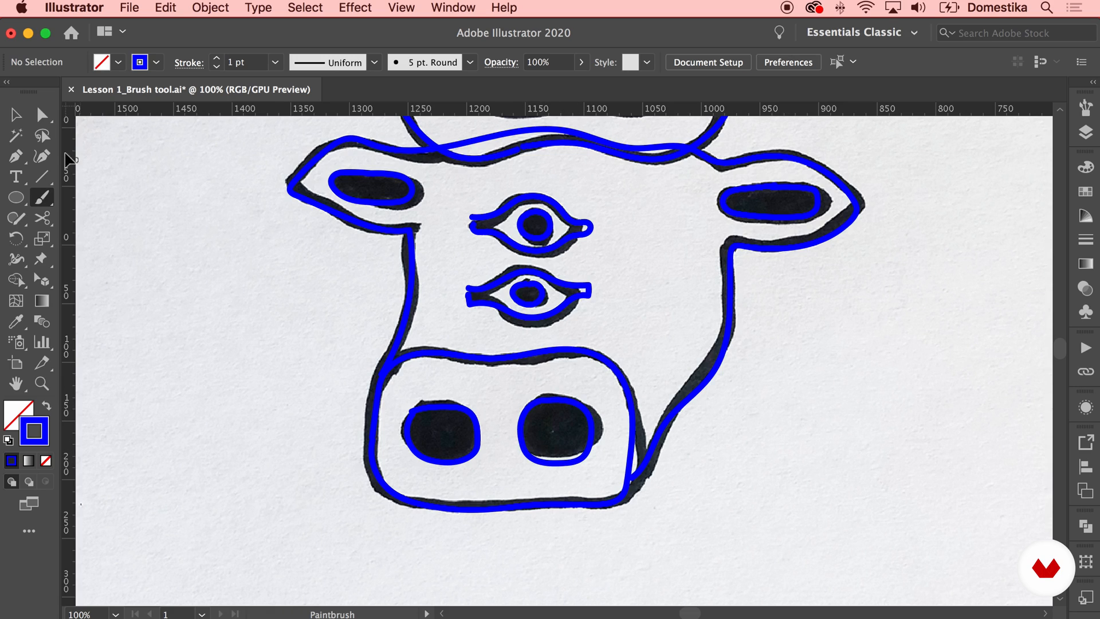
Examine the horns path as a whole object and through its individual anchor points, leaving nothing selected
click(15, 115)
drag(350, 168, 346, 259)
key(super+minus)
key(super+equal)
click(458, 190)
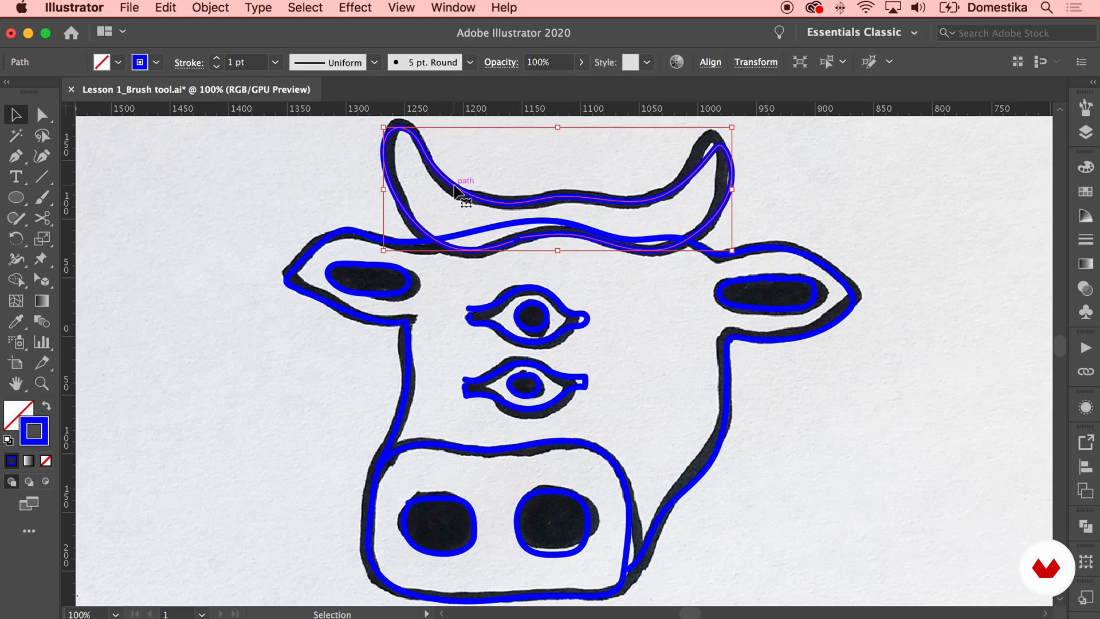
key(a)
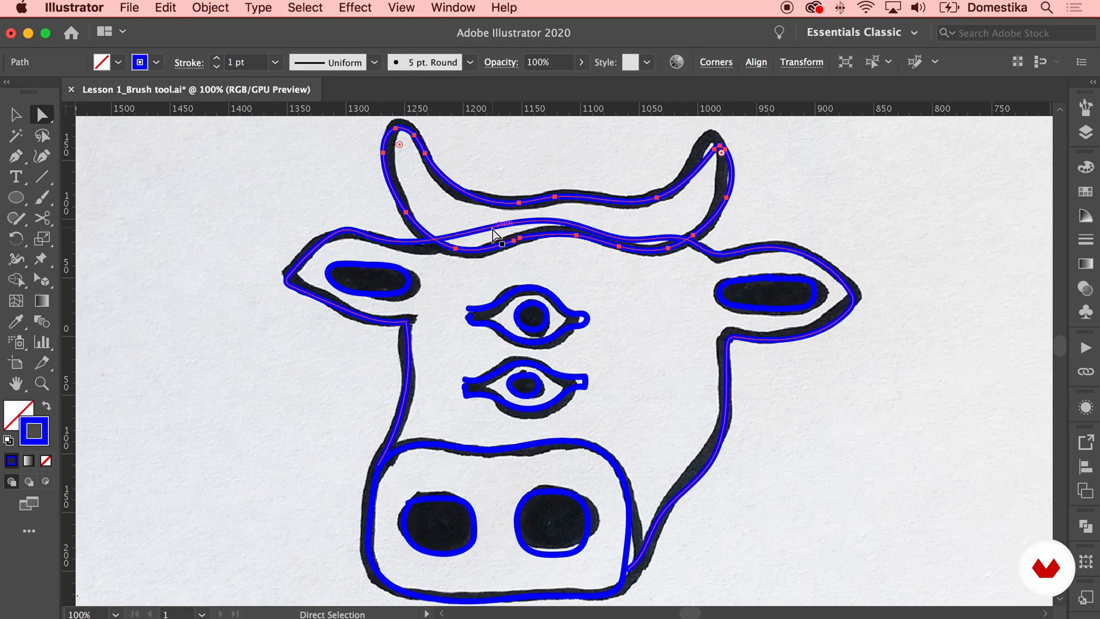
key(v)
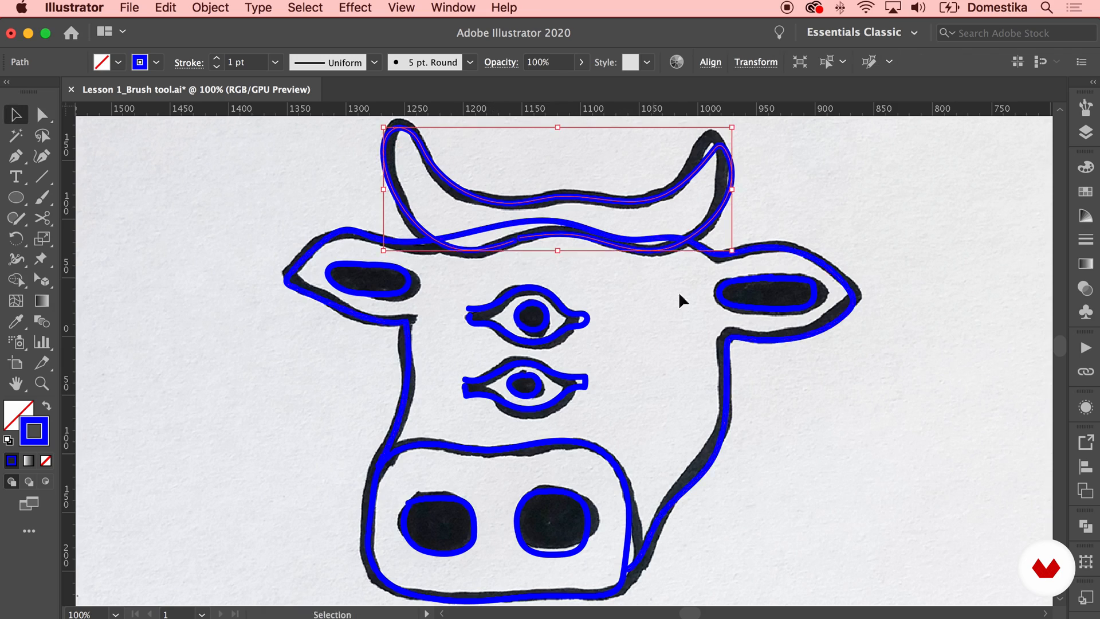
key(super+minus)
key(super+minus)
drag(762, 298, 762, 289)
click(773, 325)
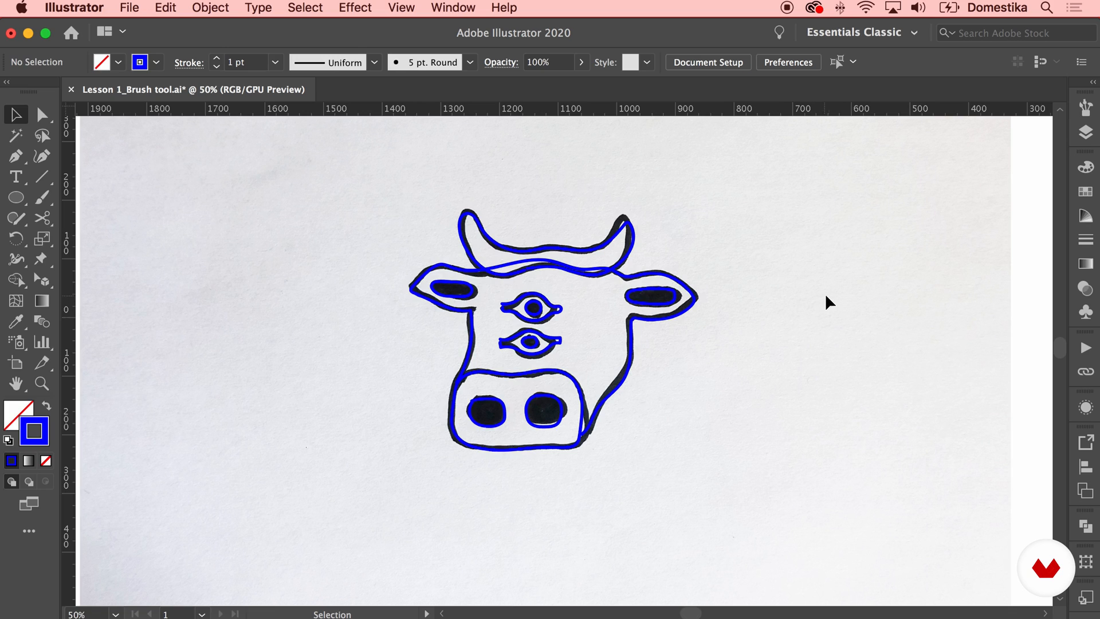
Hide the sketch layer so only the traced illustration is shown
click(1086, 133)
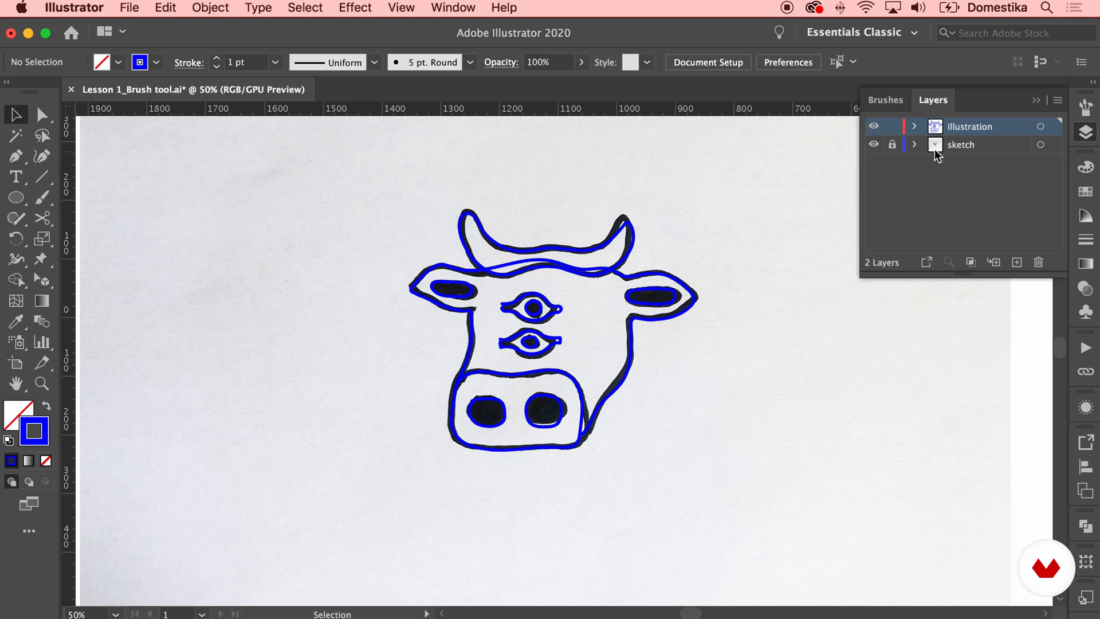
click(872, 145)
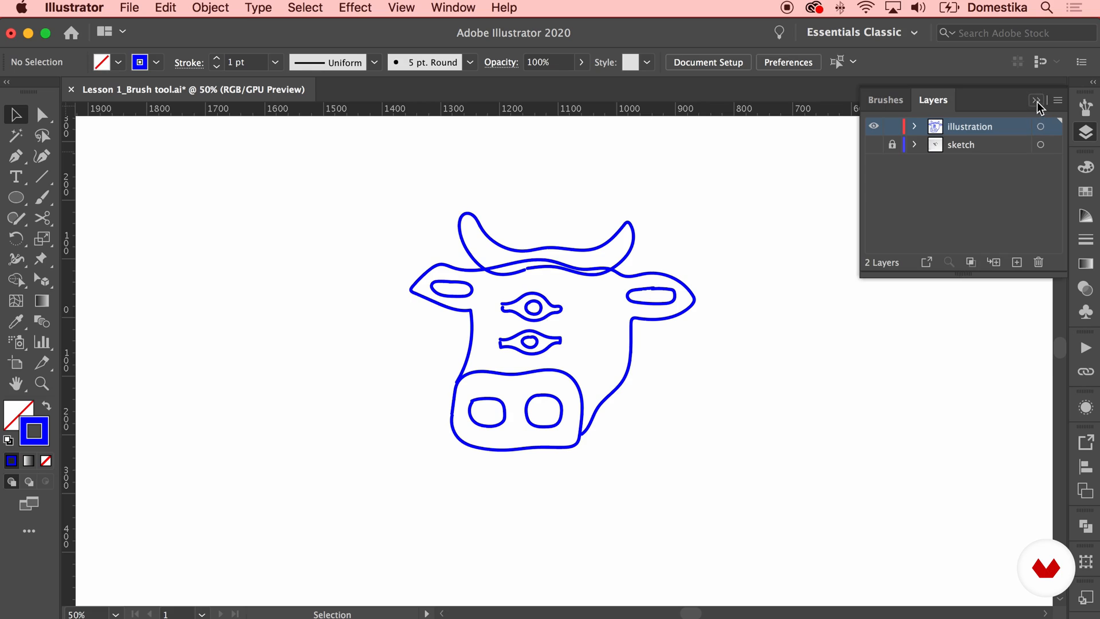
click(1037, 101)
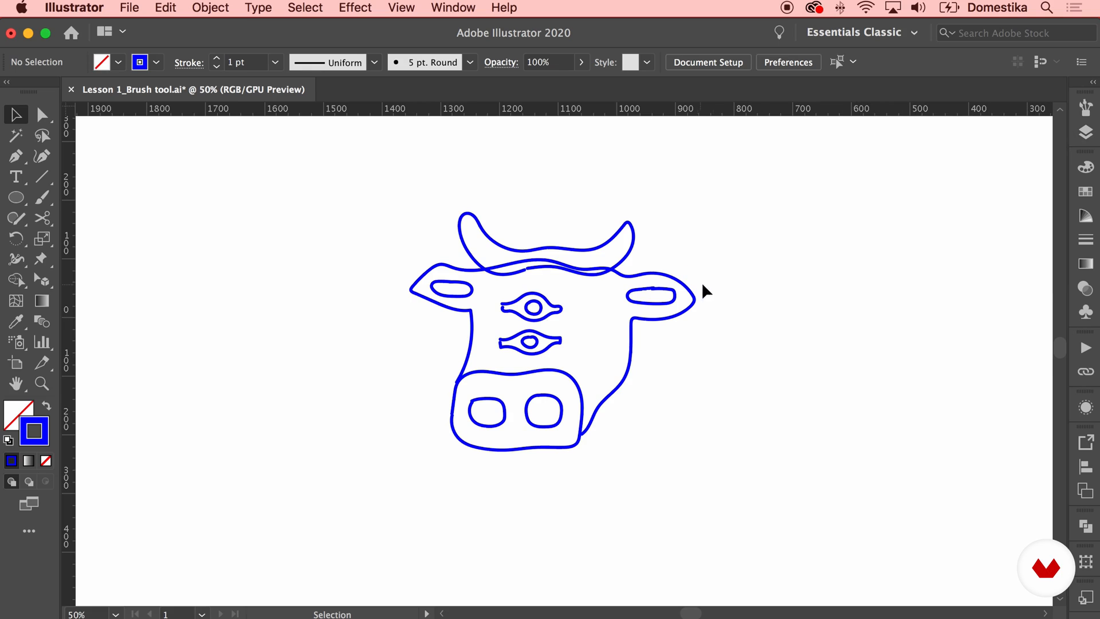
Close the gaps in the upper eye's outline and pupil by moving their end anchor points together with Direct Selection
click(43, 115)
key(super+plus)
key(super+plus)
key(super+plus)
drag(418, 267, 525, 341)
drag(498, 291, 495, 280)
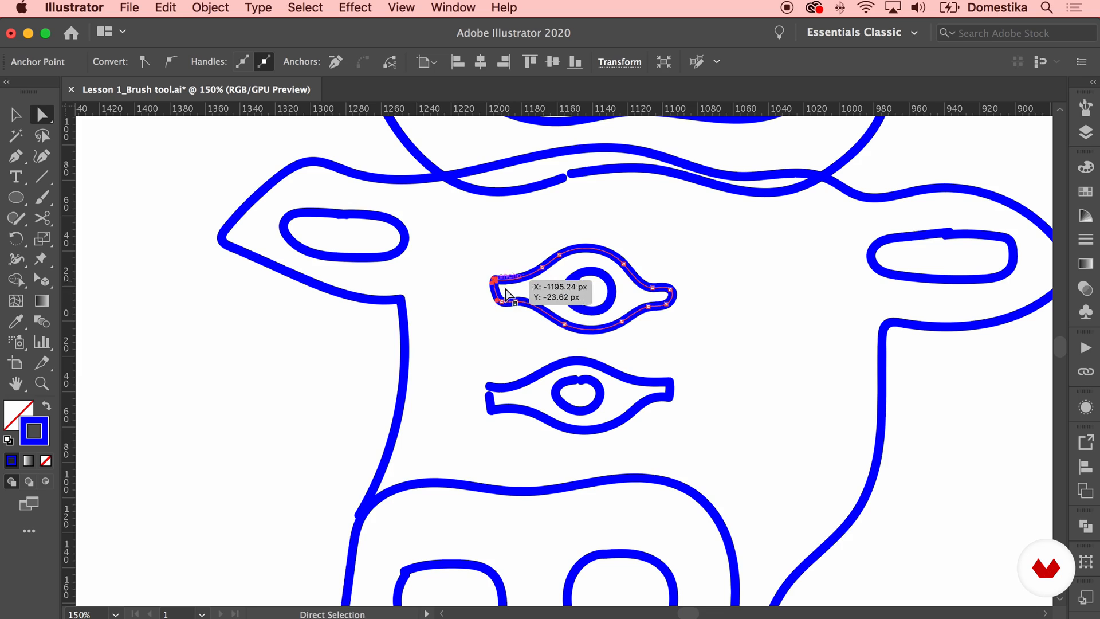
click(710, 318)
drag(648, 297, 647, 299)
click(577, 277)
mouse_move(576, 277)
mouse_down()
mouse_move(581, 291)
mouse_move(576, 278)
mouse_up()
Close the gap at the left end of the lower eye's outline by moving its end anchor points together
drag(489, 396, 489, 386)
click(778, 392)
drag(691, 396, 577, 387)
click(776, 321)
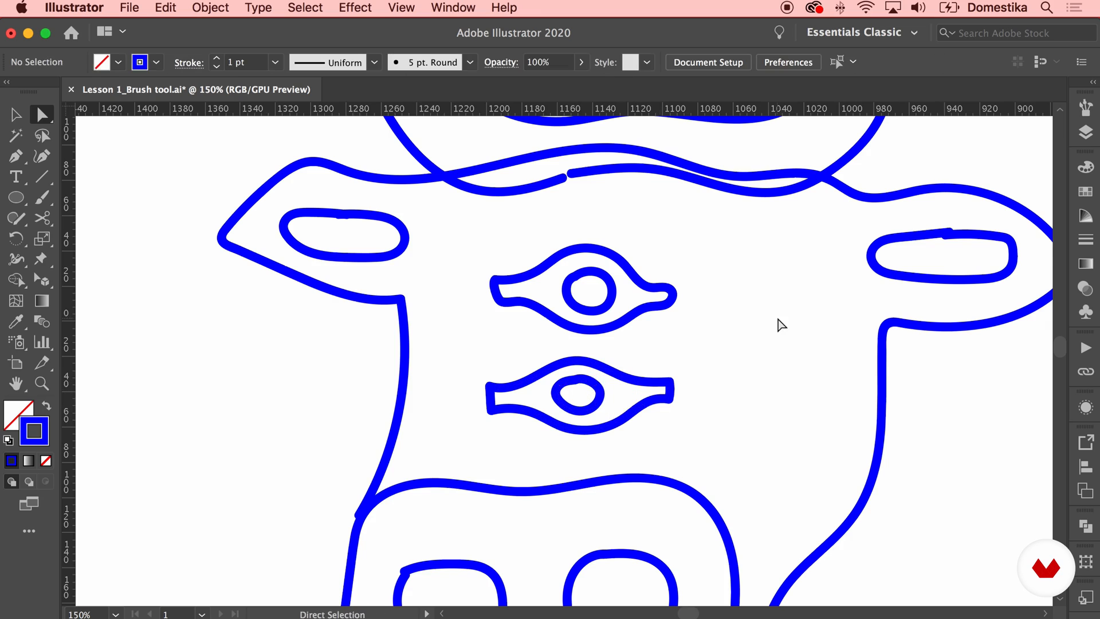
Align the open end anchor points of the left ear's inner shape and join them
drag(776, 322, 739, 397)
click(360, 262)
mouse_move(360, 262)
mouse_down()
mouse_move(314, 248)
mouse_move(350, 249)
mouse_up()
click(304, 294)
mouse_move(304, 296)
mouse_down()
mouse_move(318, 303)
mouse_move(289, 300)
mouse_move(303, 306)
mouse_up()
right_click(311, 298)
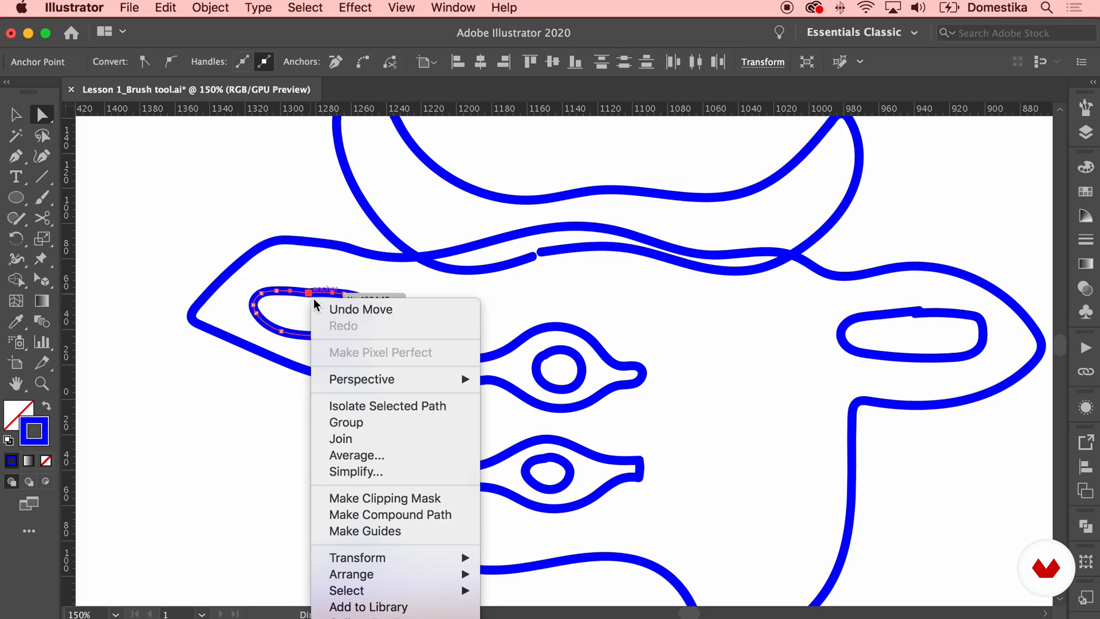
click(369, 439)
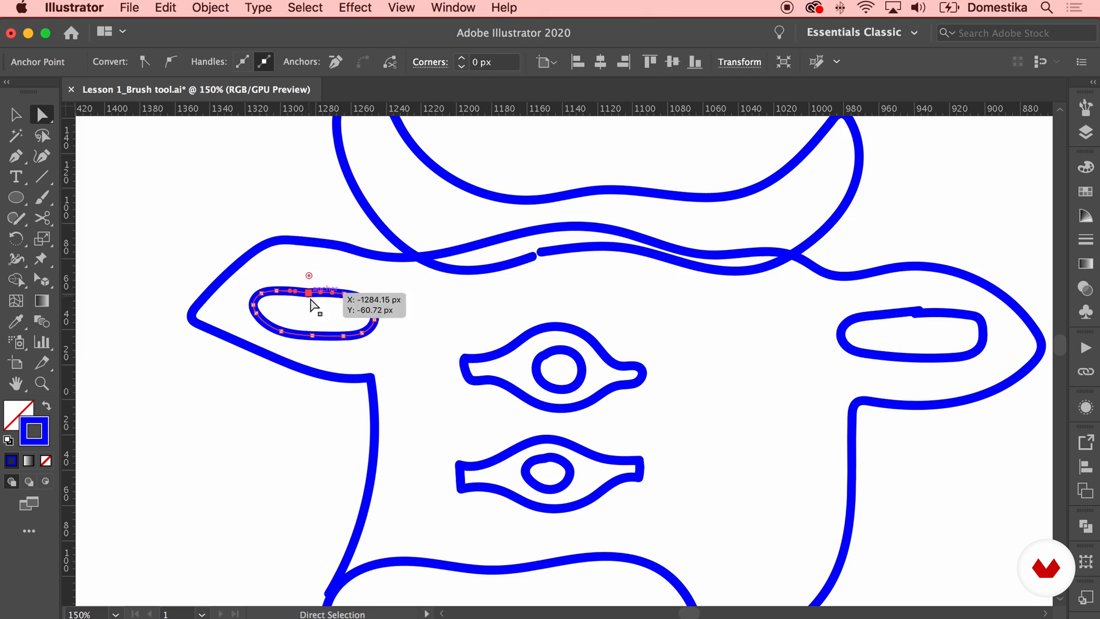
Smooth the upper edge of the left ear's inner shape by removing and replacing anchor points with the Pen tool
key(p)
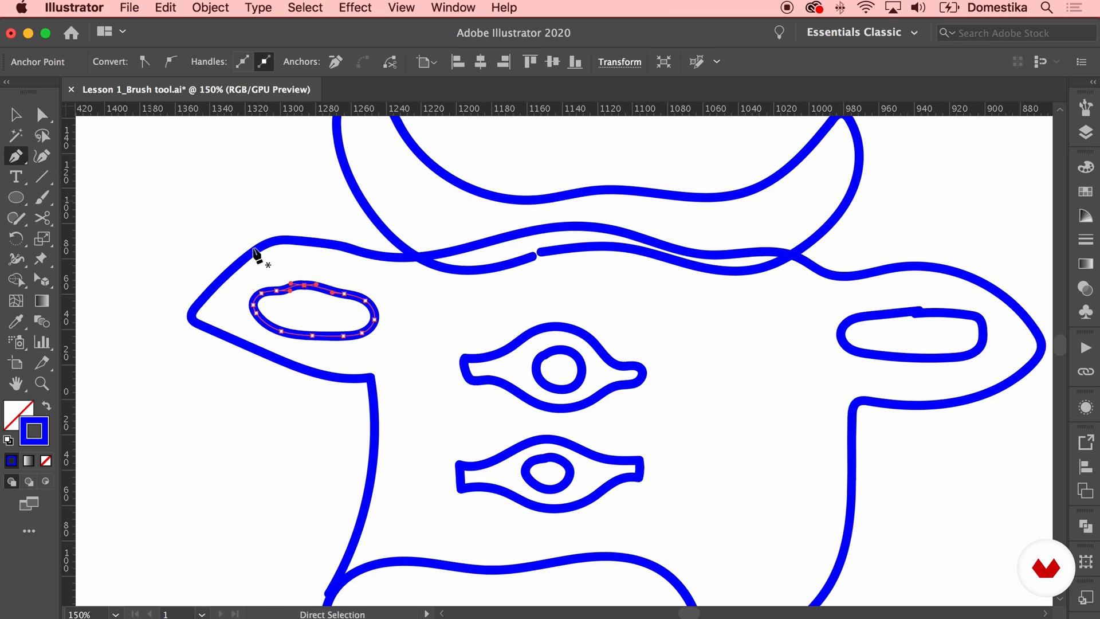
click(304, 287)
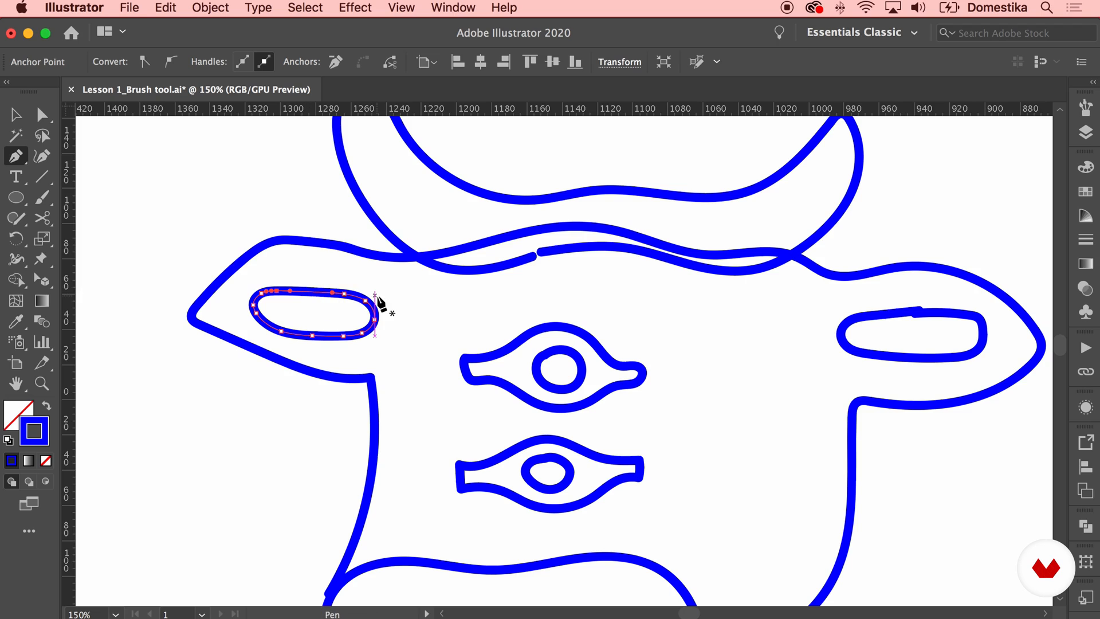
click(311, 291)
click(46, 114)
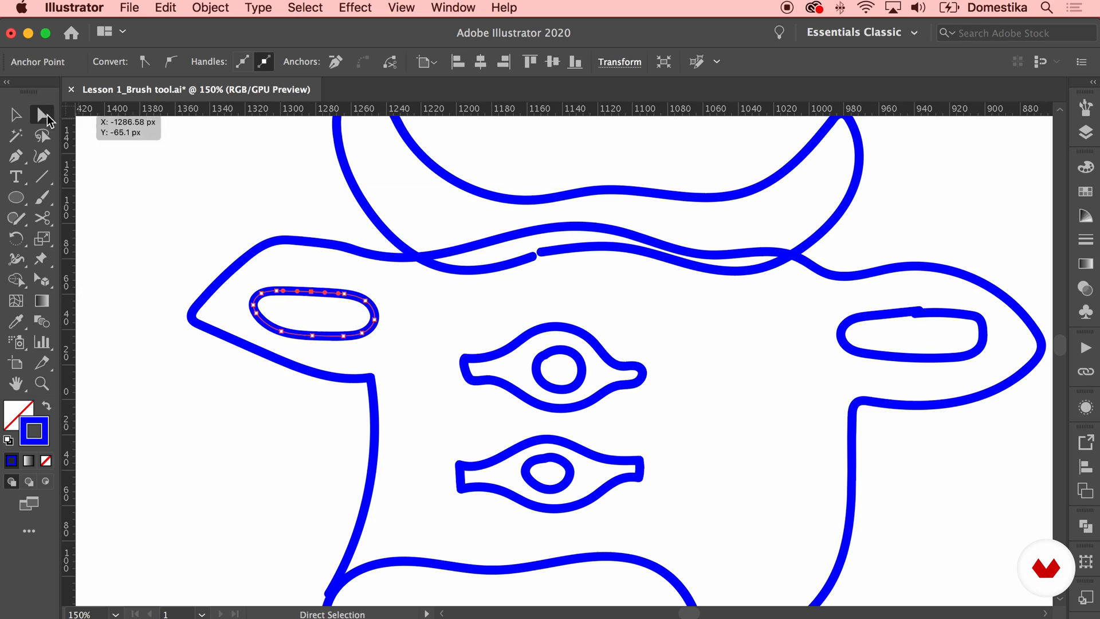
Move the open ends of the horns' lower edge together and join them
drag(541, 252, 532, 257)
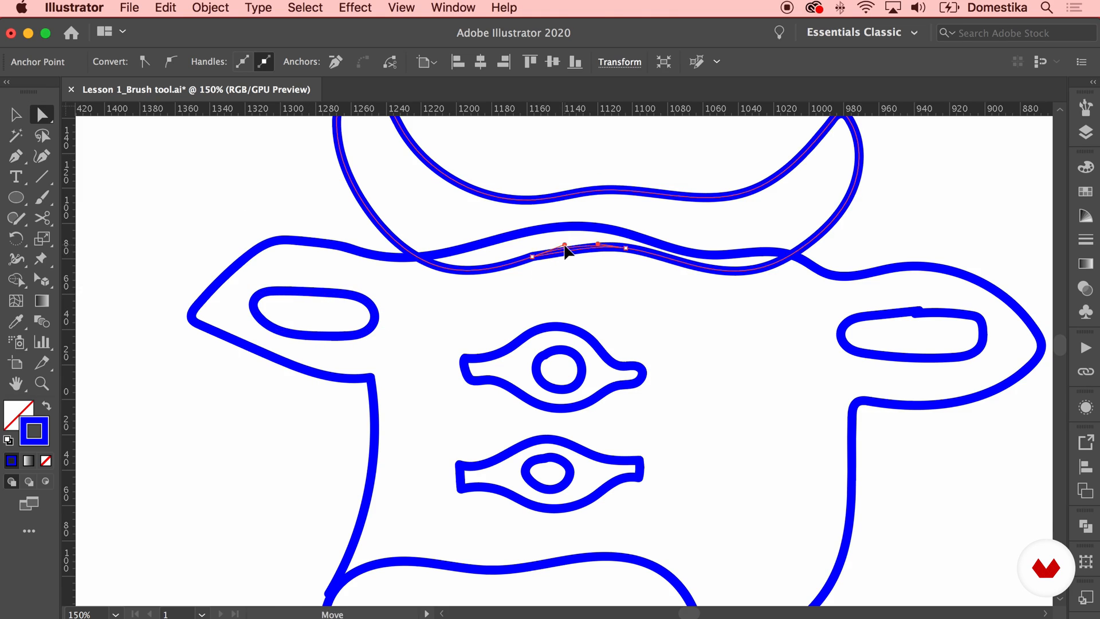
click(695, 295)
click(532, 257)
right_click(532, 257)
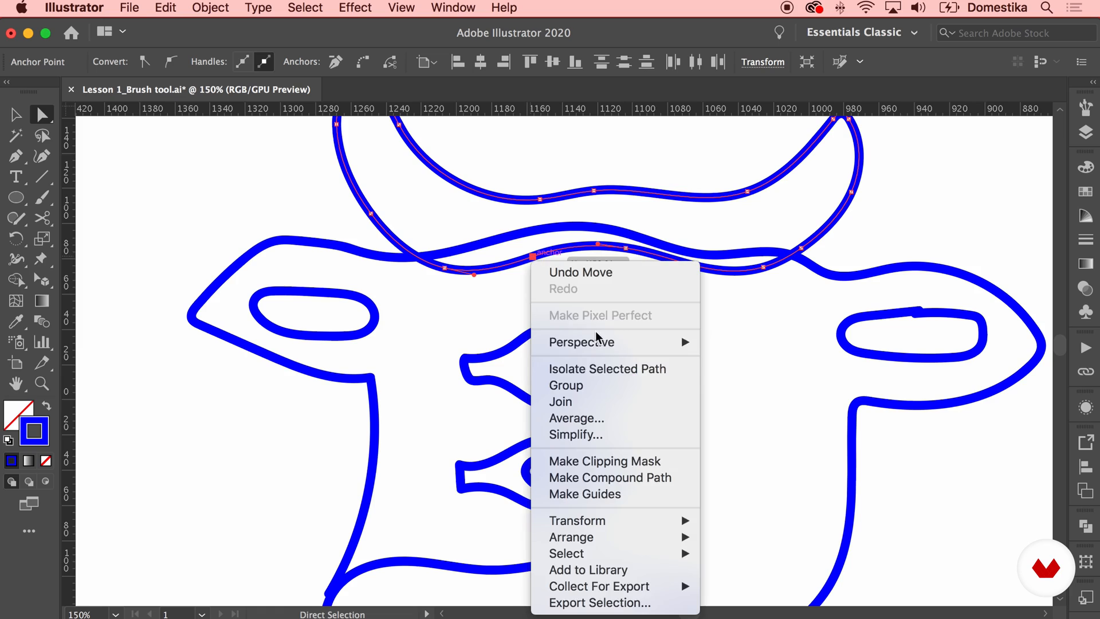
click(599, 401)
click(810, 319)
Align the open end anchor points of the right ear's inner shape and join them
scroll(808, 317, right, 5)
click(786, 312)
drag(786, 312, 783, 310)
right_click(783, 310)
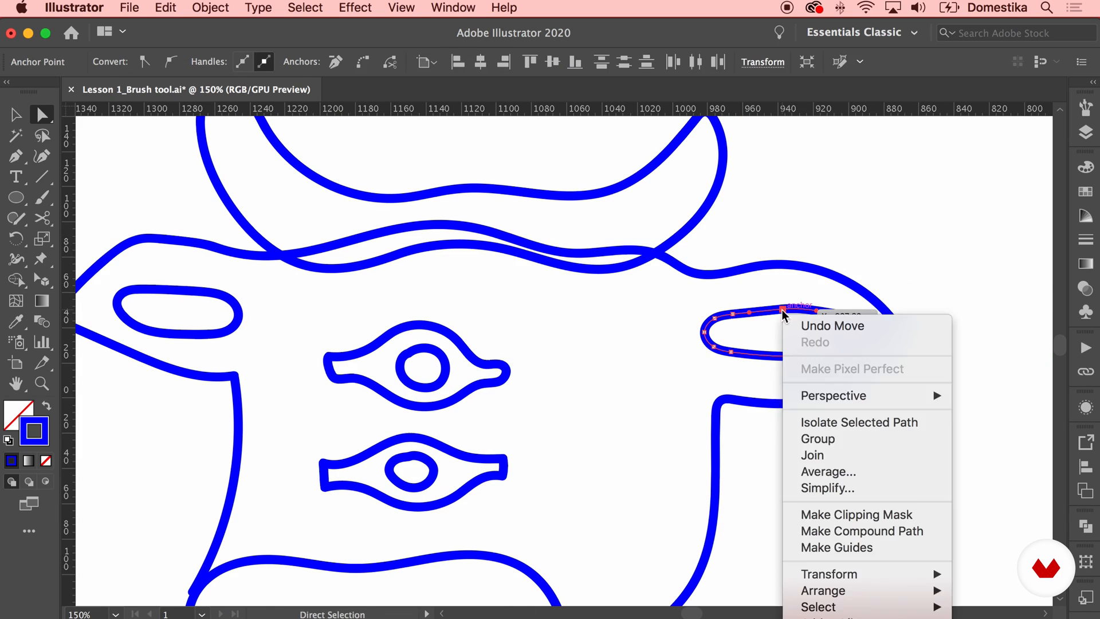
click(823, 456)
Reshape the tip of the right horn by adjusting its anchor point and handles
scroll(652, 293, up, 4)
click(731, 238)
drag(730, 239, 744, 243)
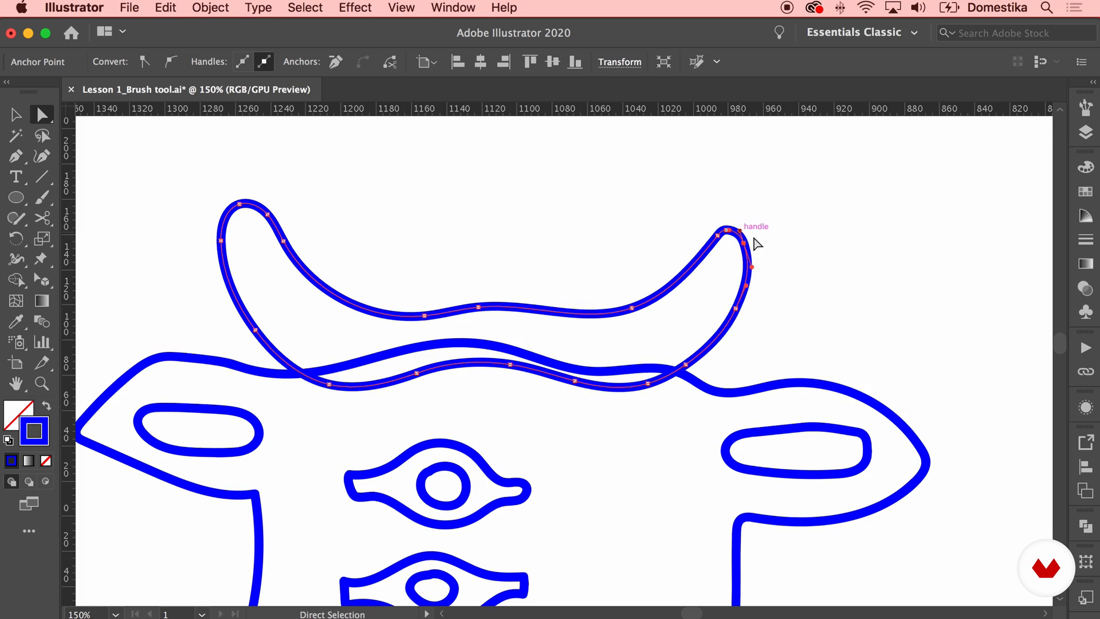
click(796, 268)
Move the lower right open end of the face outline onto the muzzle's right edge
scroll(810, 284, down, 7)
scroll(648, 360, down, 5)
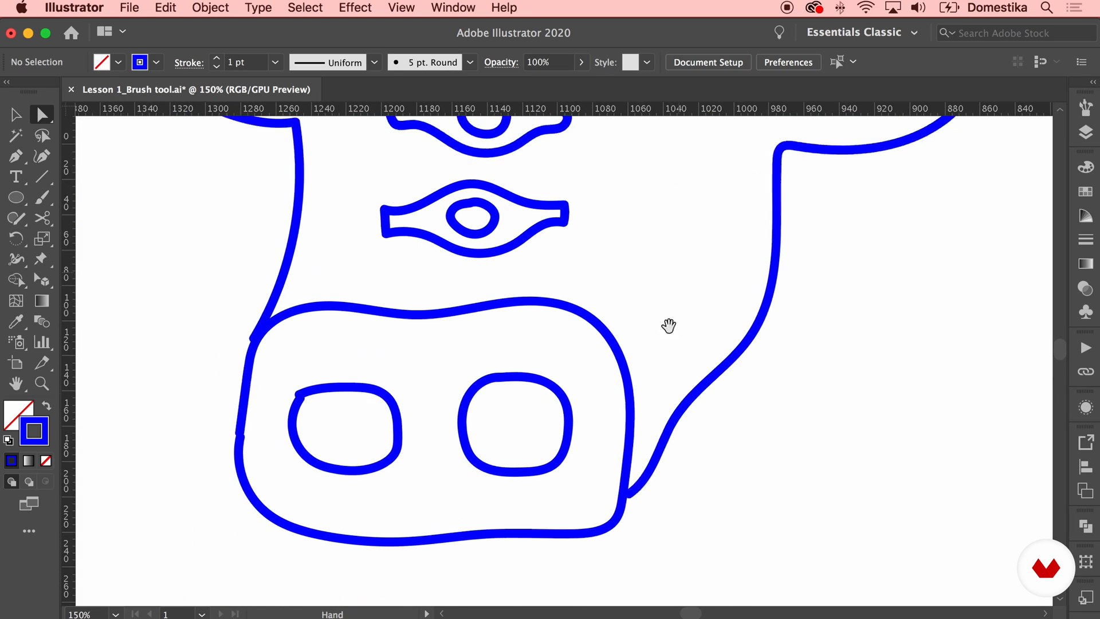
click(629, 494)
drag(630, 494, 648, 500)
drag(647, 500, 622, 497)
Align the open end anchor points on the muzzle's left edge and join them
mouse_move(239, 432)
mouse_down()
mouse_move(256, 466)
mouse_move(243, 437)
mouse_up()
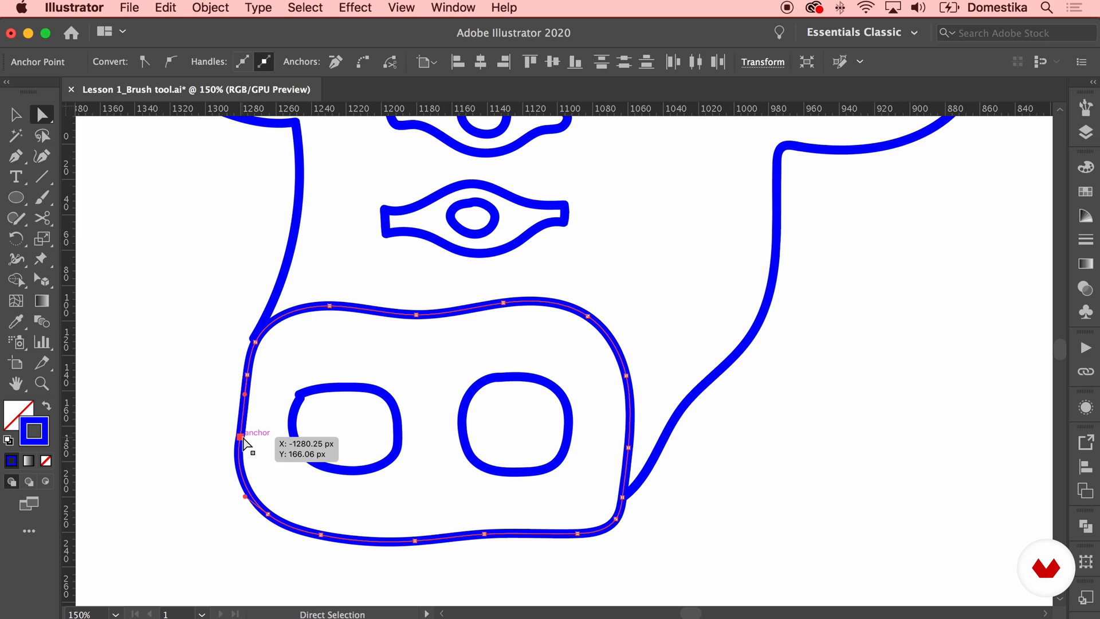
right_click(243, 439)
click(315, 465)
Snap the lower left open end of the face outline onto the muzzle's anchor point
click(255, 338)
mouse_move(255, 336)
mouse_down()
mouse_move(270, 311)
mouse_move(257, 338)
mouse_up()
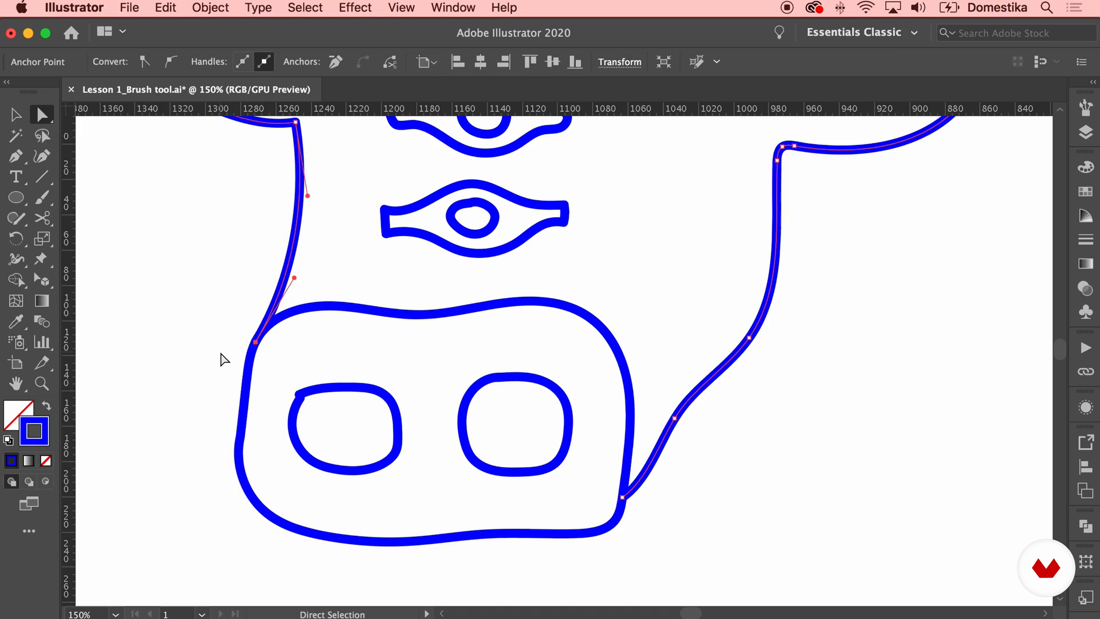
click(221, 355)
Move the left nostril's open end anchor points together and join them
click(302, 395)
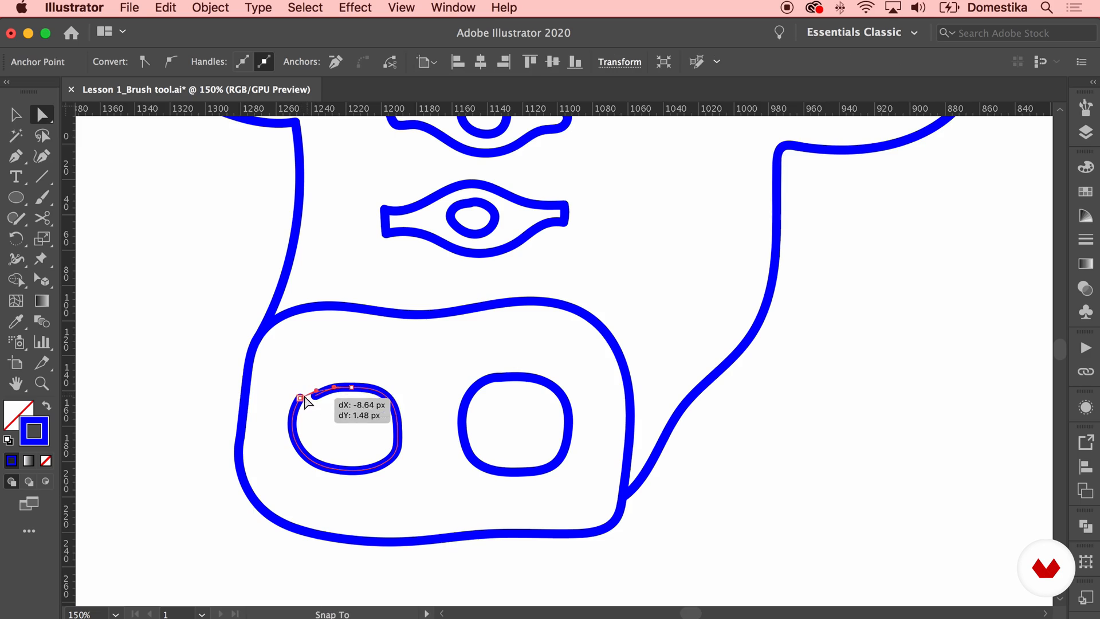
mouse_move(317, 390)
mouse_down()
mouse_move(314, 382)
mouse_move(305, 403)
mouse_up()
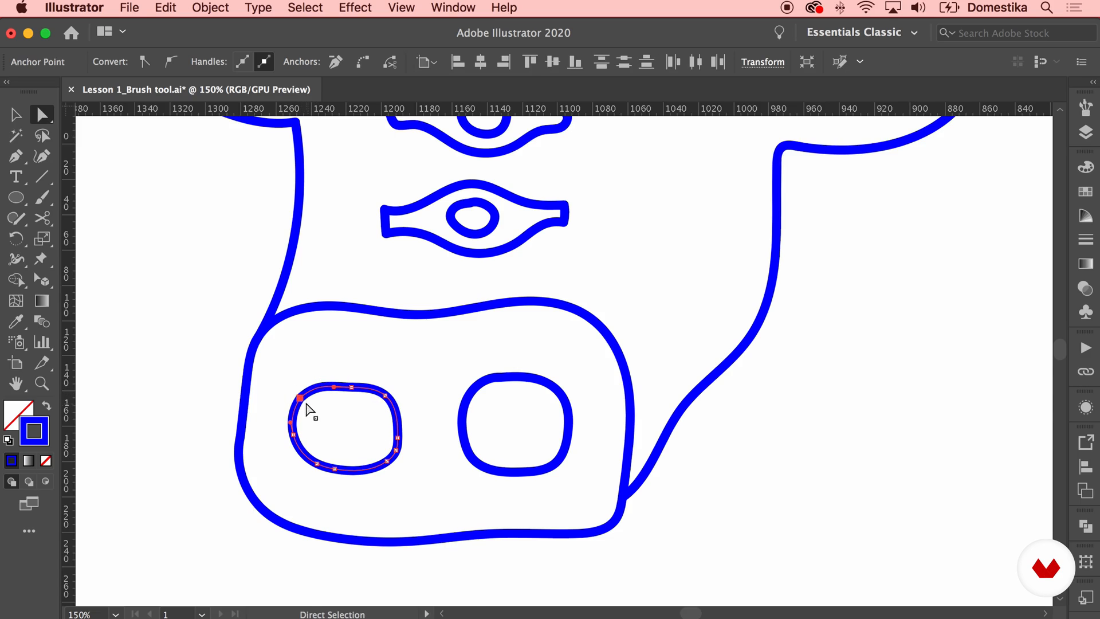
right_click(303, 398)
click(334, 467)
Align the right nostril's open end anchor points and join them
drag(496, 392, 491, 388)
right_click(499, 380)
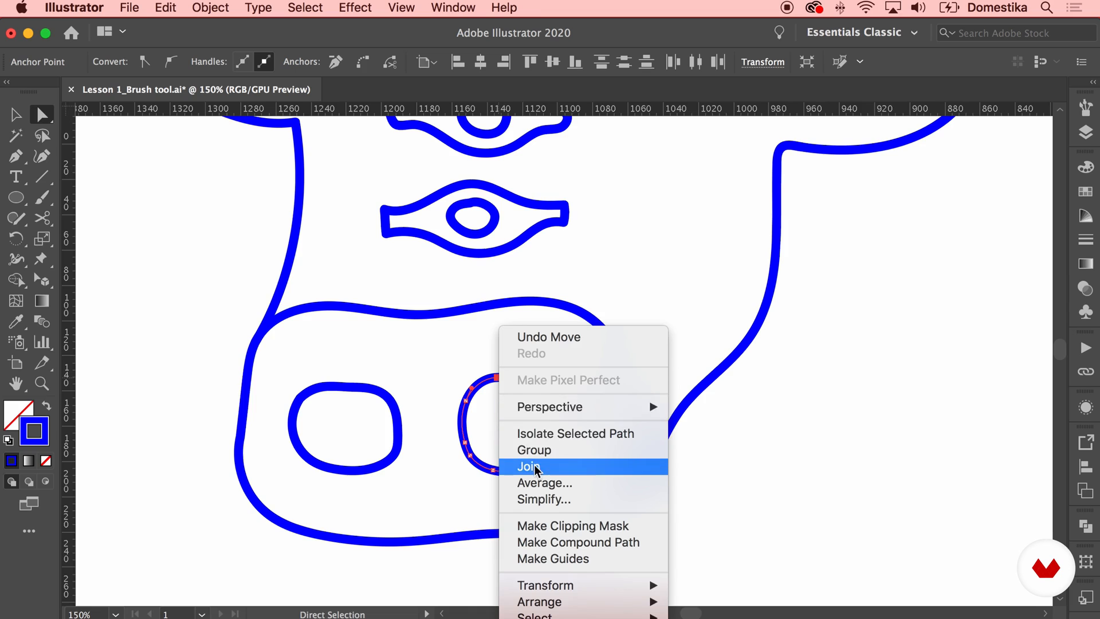
click(524, 464)
click(743, 422)
Reshape the left ear's outer outline by moving its anchor points and handles
drag(638, 280, 619, 399)
key(super+minus)
key(super+minus)
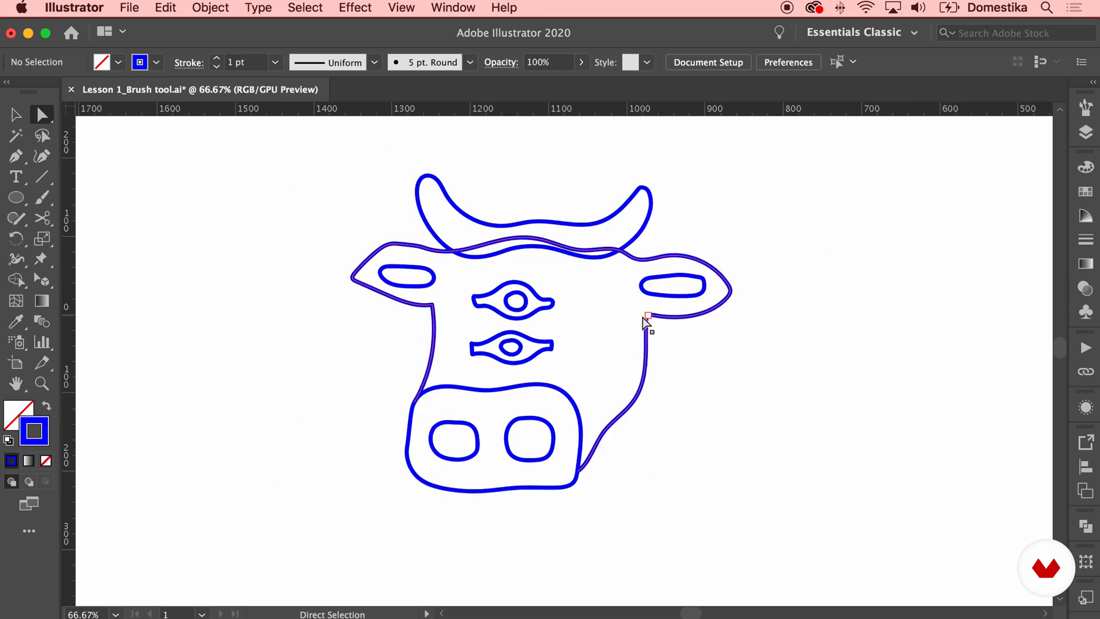
key(super+plus)
click(299, 267)
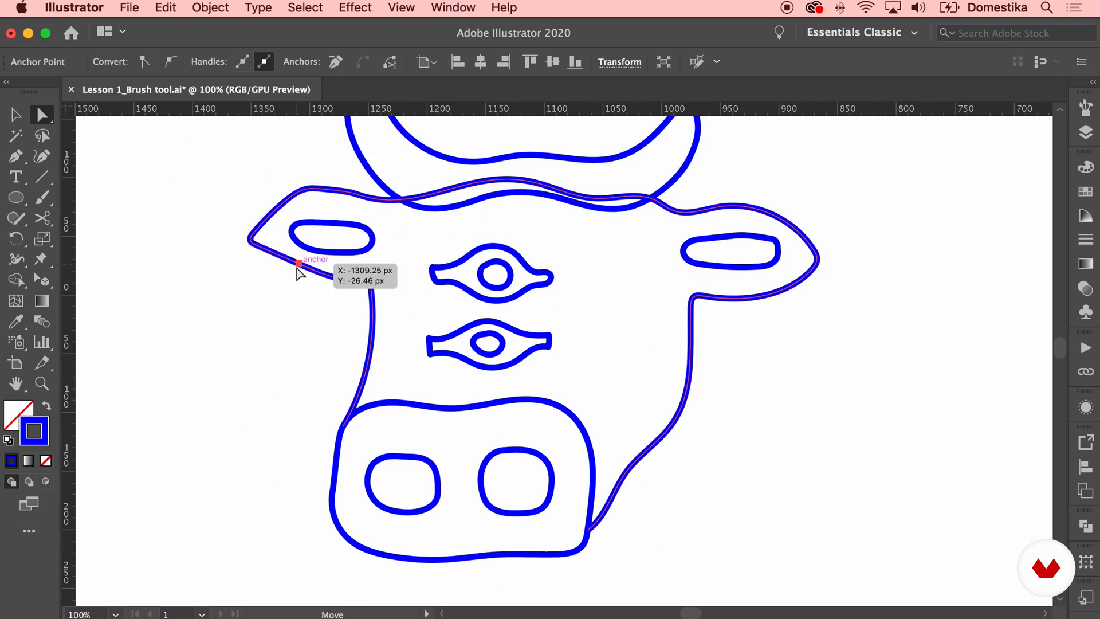
click(310, 192)
drag(310, 193, 369, 205)
drag(288, 210, 255, 275)
click(292, 185)
Cut the head outline with the Scissors tool at its two crossings with the horns
key(space)
click(383, 270)
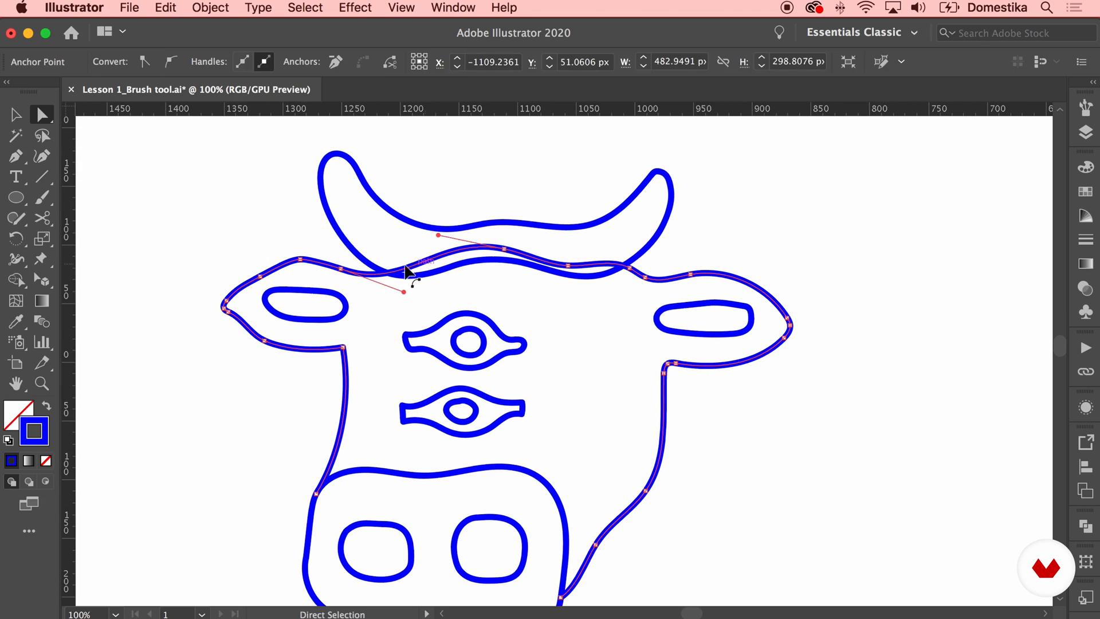
click(44, 218)
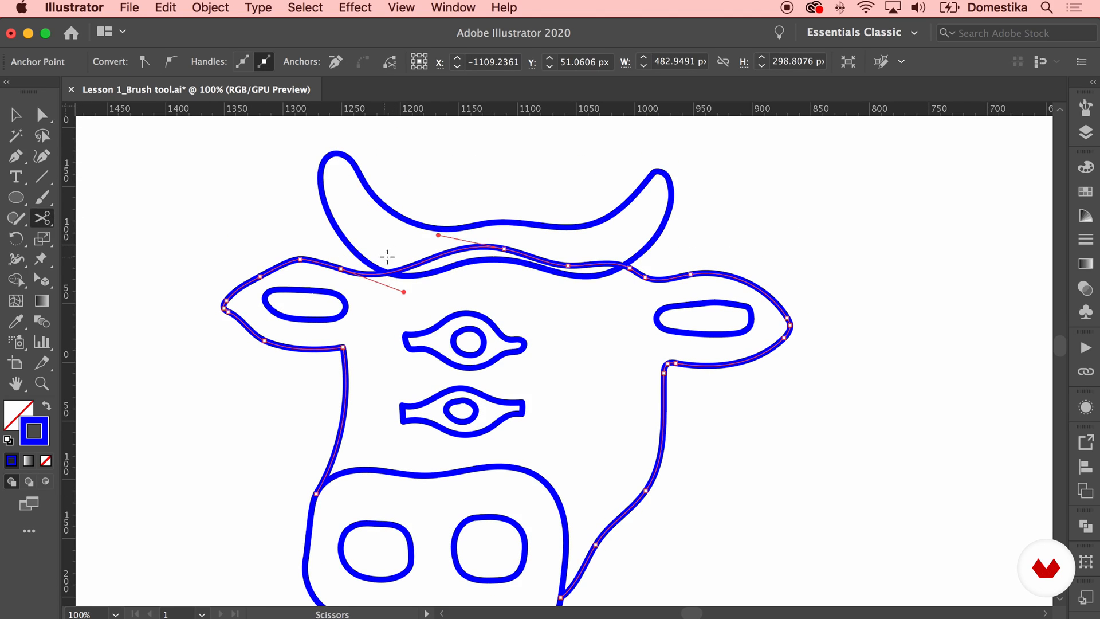
click(391, 271)
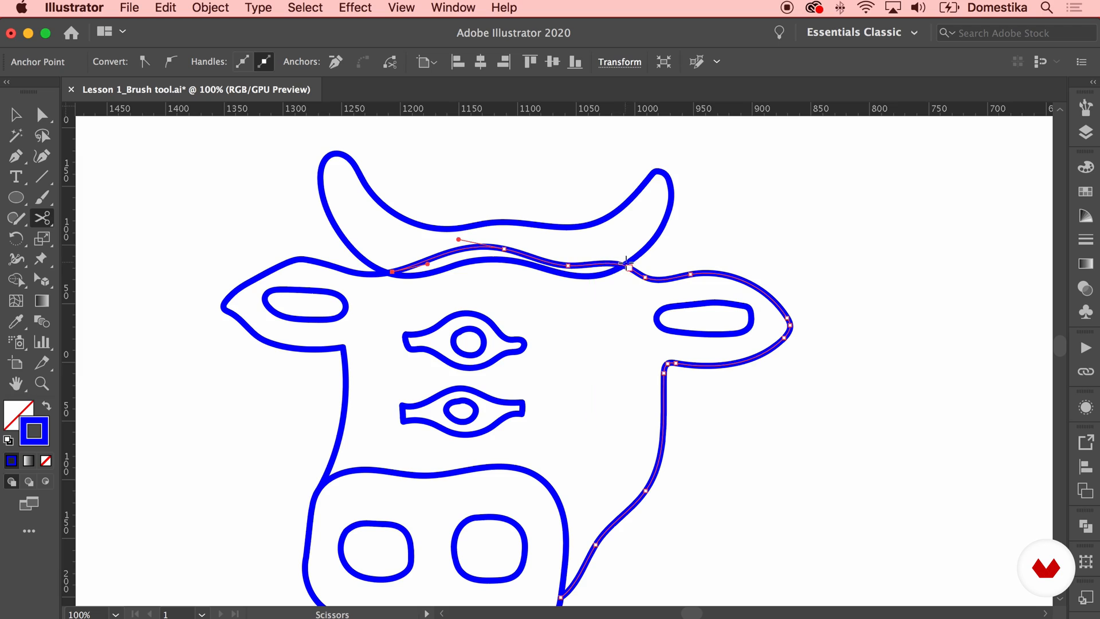
click(628, 267)
Delete the cut head segment between the horn crossings and snap the right ear outline's open end onto the right horn
key(a)
click(631, 268)
click(637, 275)
click(634, 275)
click(642, 276)
key(super+equal)
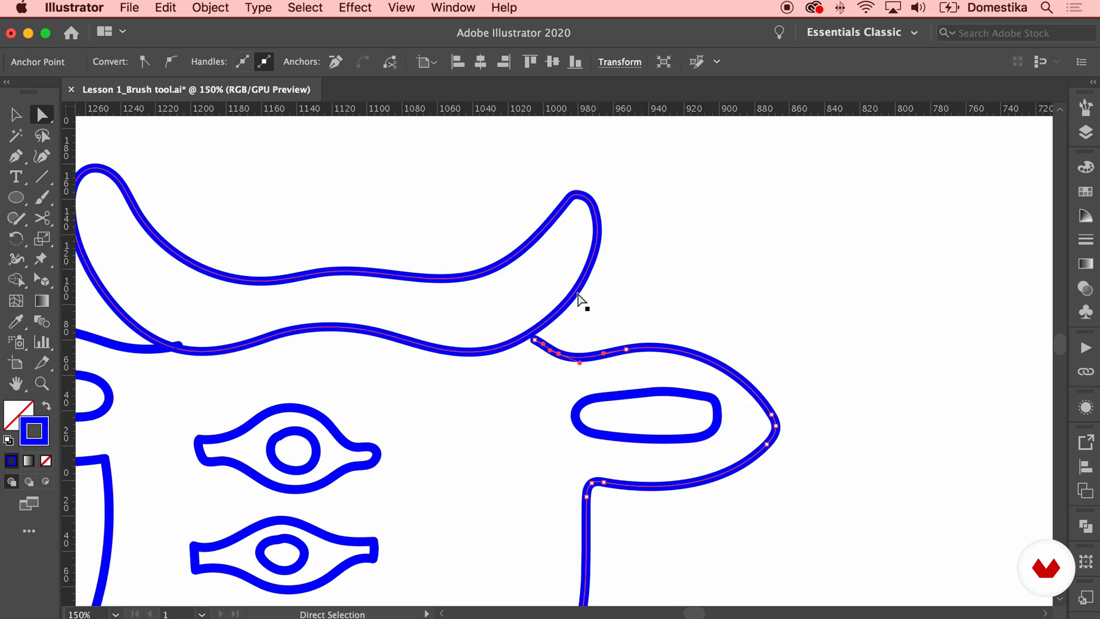
drag(536, 341, 532, 358)
drag(532, 335, 535, 331)
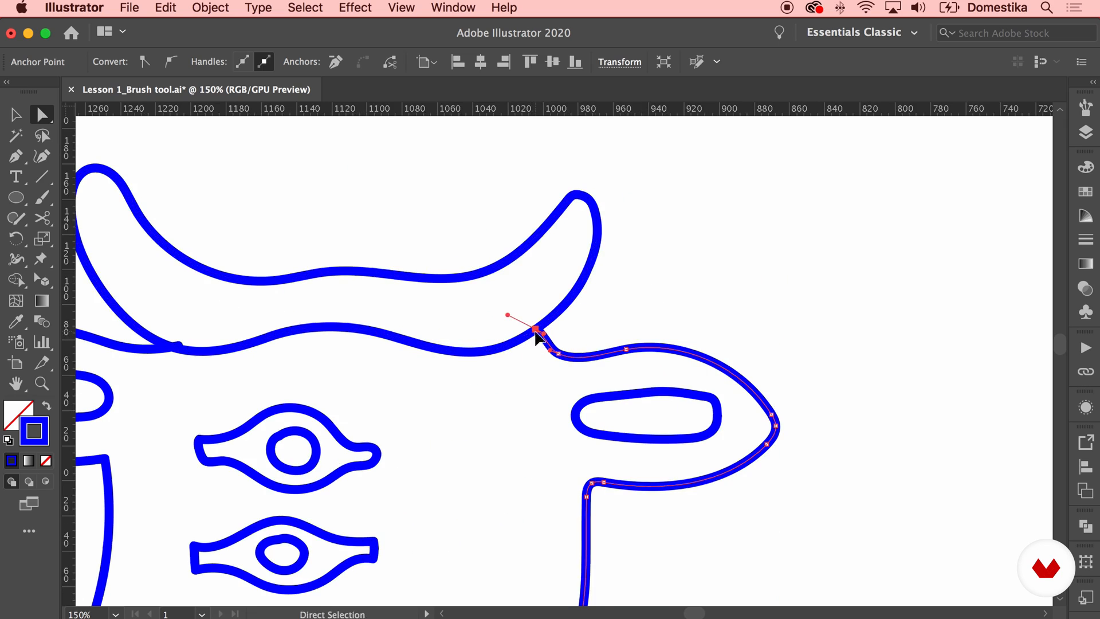
Move the left ear outline's open end onto the lower edge of the left horn
scroll(331, 314, left, 5)
scroll(331, 314, down, 2)
click(370, 293)
click(370, 290)
mouse_move(370, 291)
mouse_down()
mouse_move(363, 309)
mouse_move(363, 293)
mouse_up()
click(488, 167)
Examine the whole cow head and the anchor points of the muzzle
key(super+minus)
key(super+minus)
key(super+minus)
drag(719, 275, 708, 224)
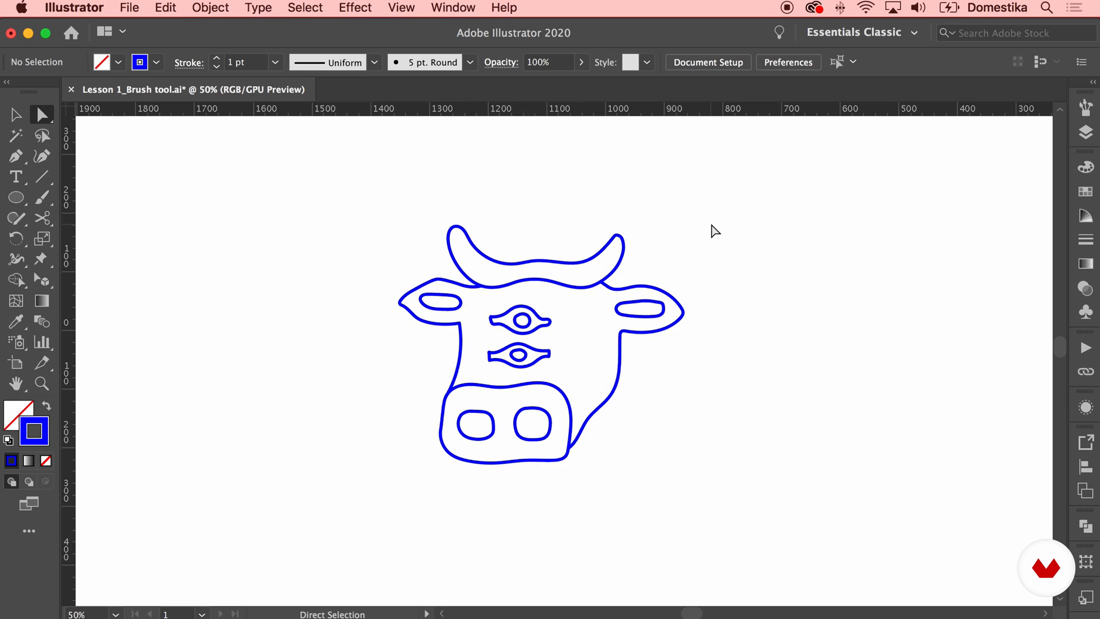
key(v)
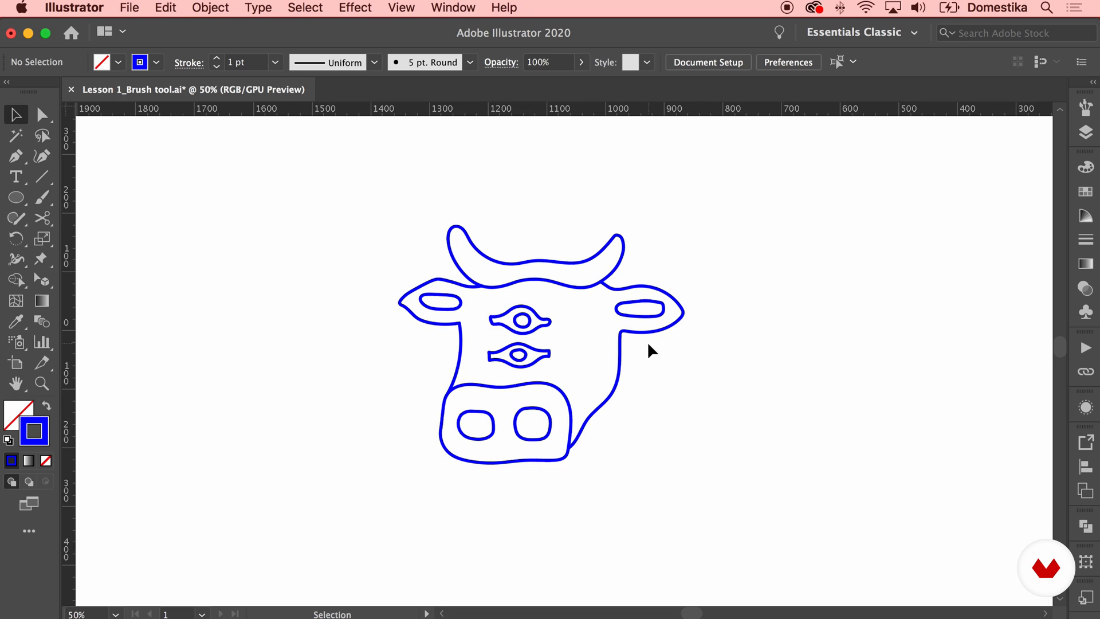
key(a)
click(573, 434)
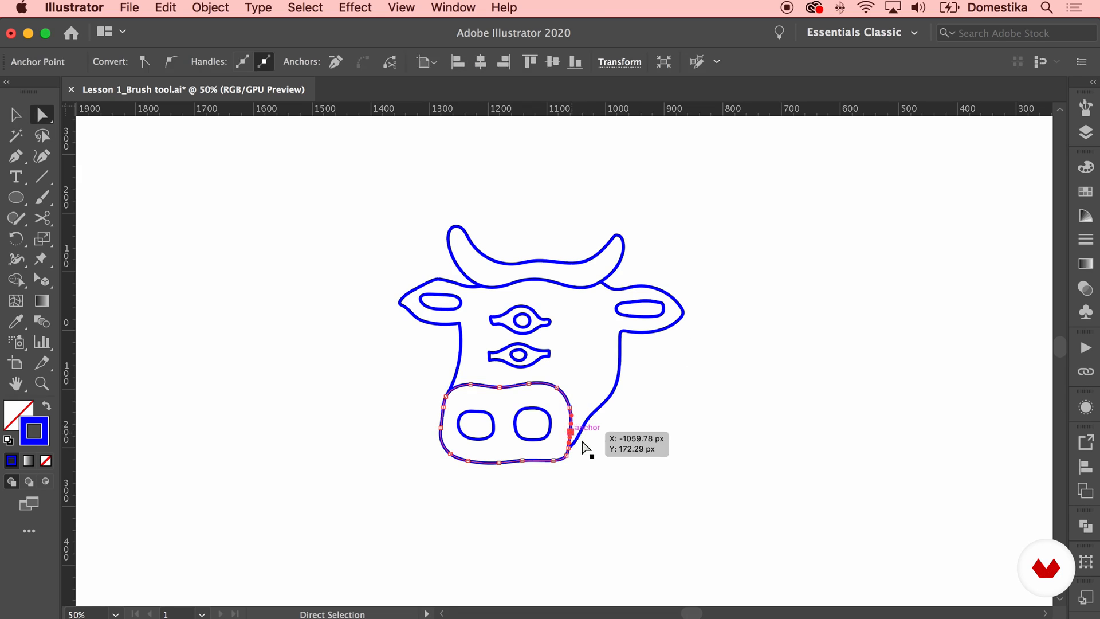
click(663, 429)
Select all the cow-head paths, try a 2 pt stroke weight and set it back to 1 pt
key(v)
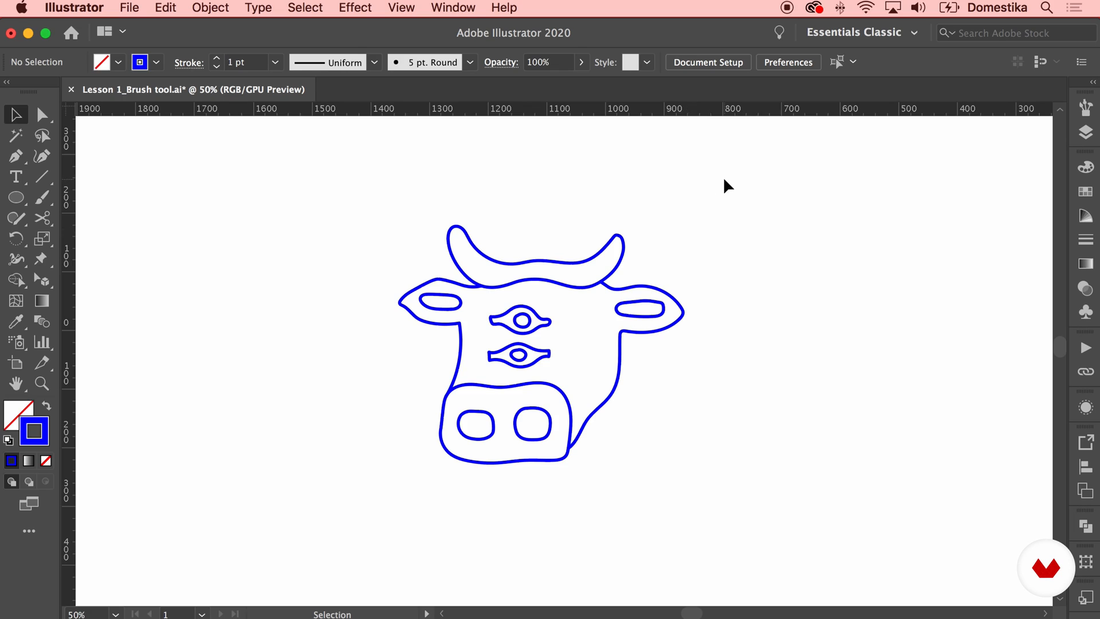
drag(723, 177, 343, 429)
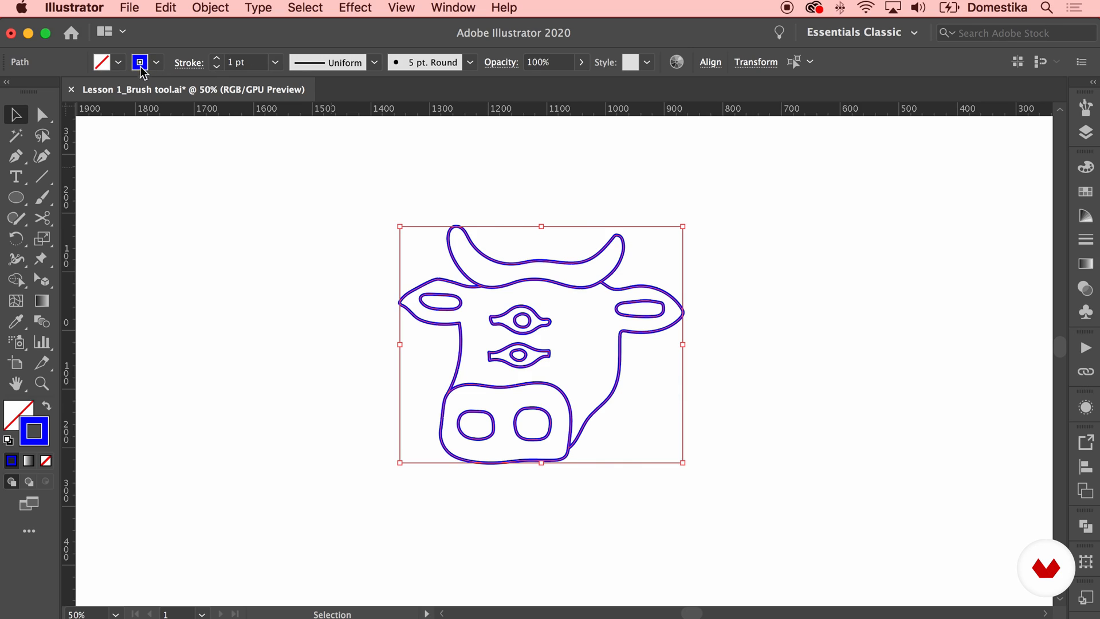
click(218, 60)
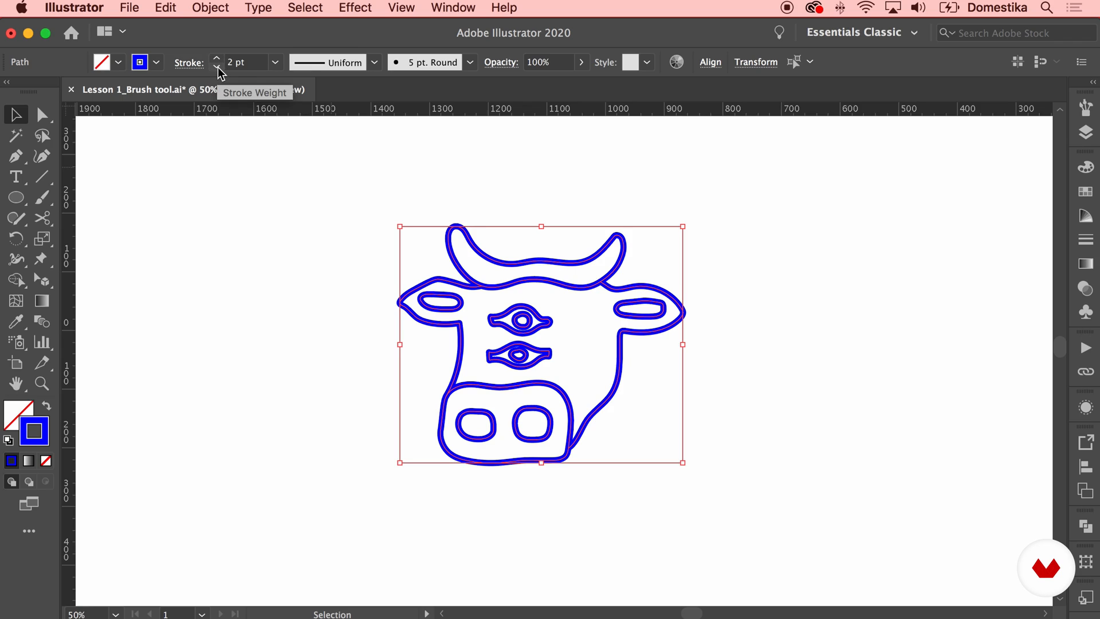
click(218, 67)
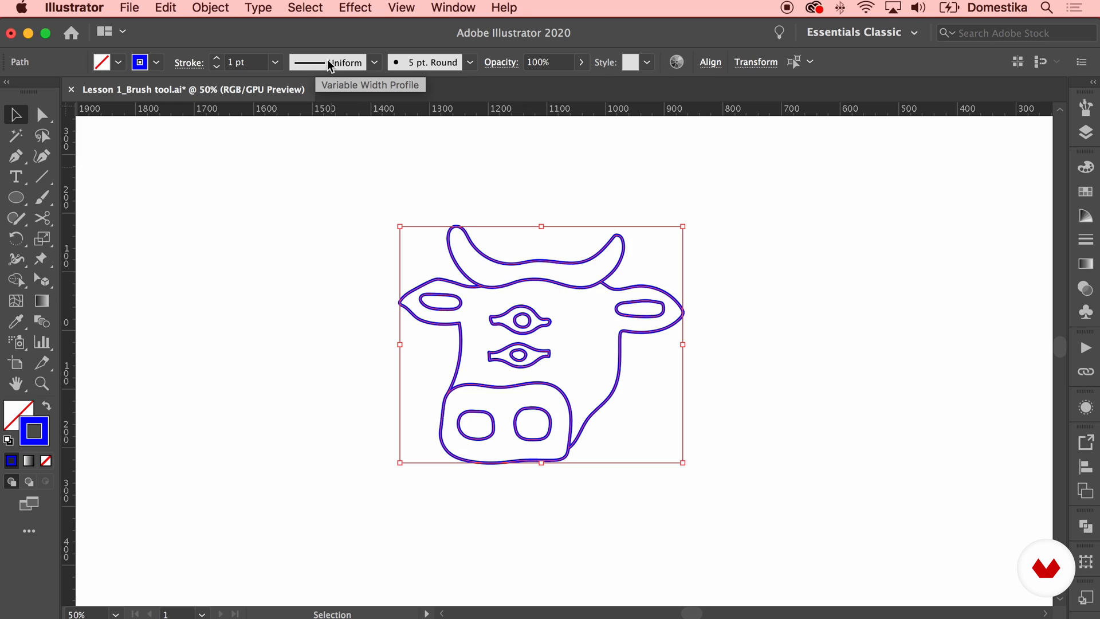
click(376, 61)
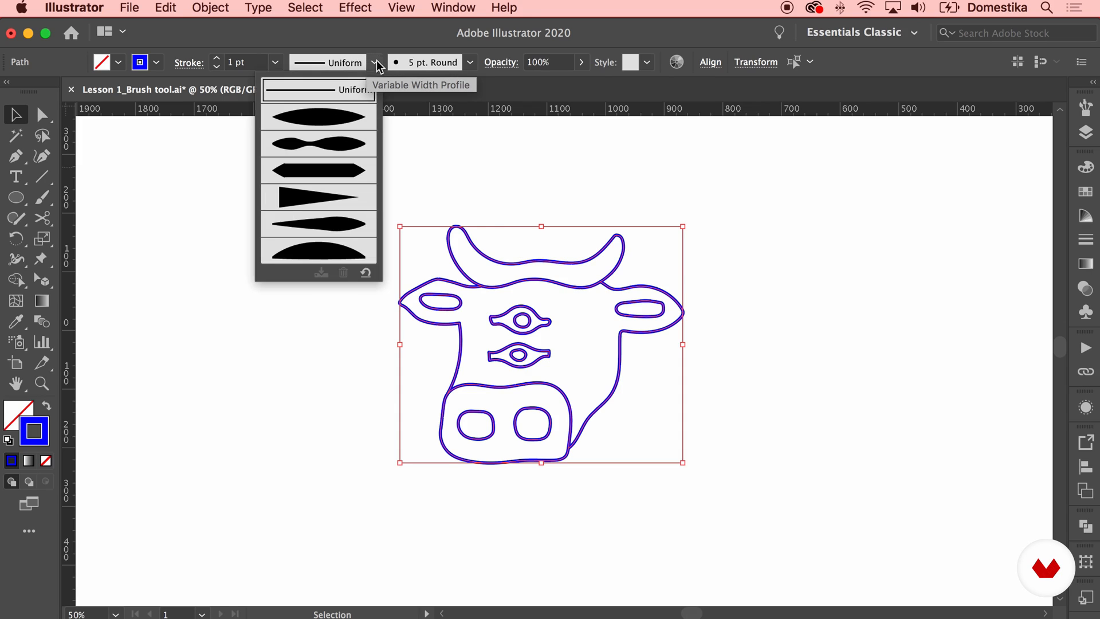
click(456, 34)
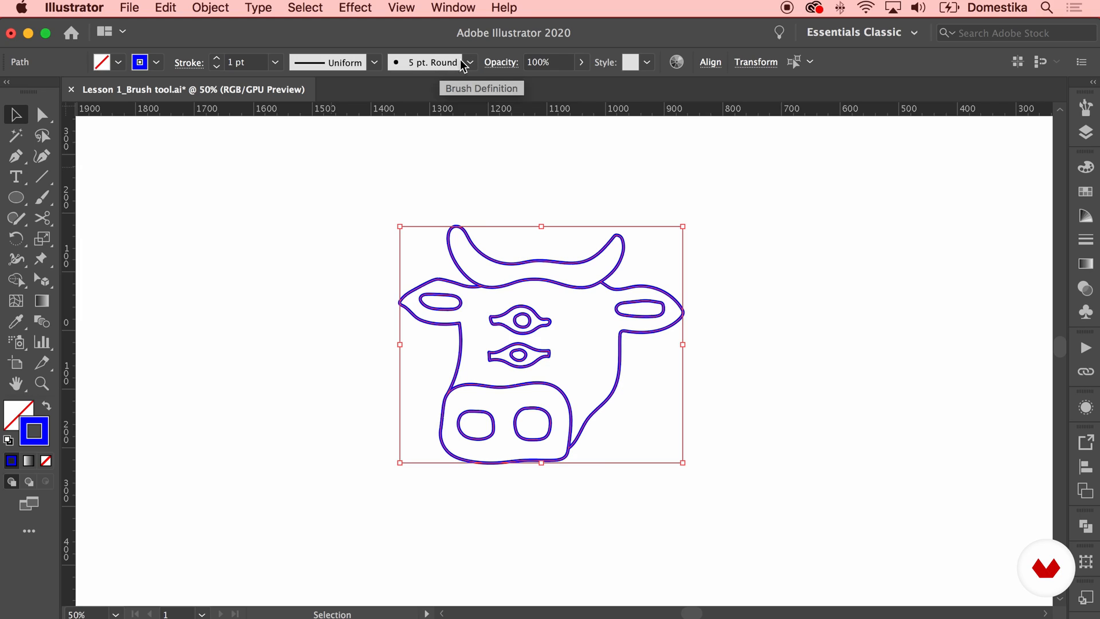
Try the 5 pt. Oval, 50 pt. Oval and 40 pt. Flat brushes on the cow head, then restore 5 pt. Round
click(463, 61)
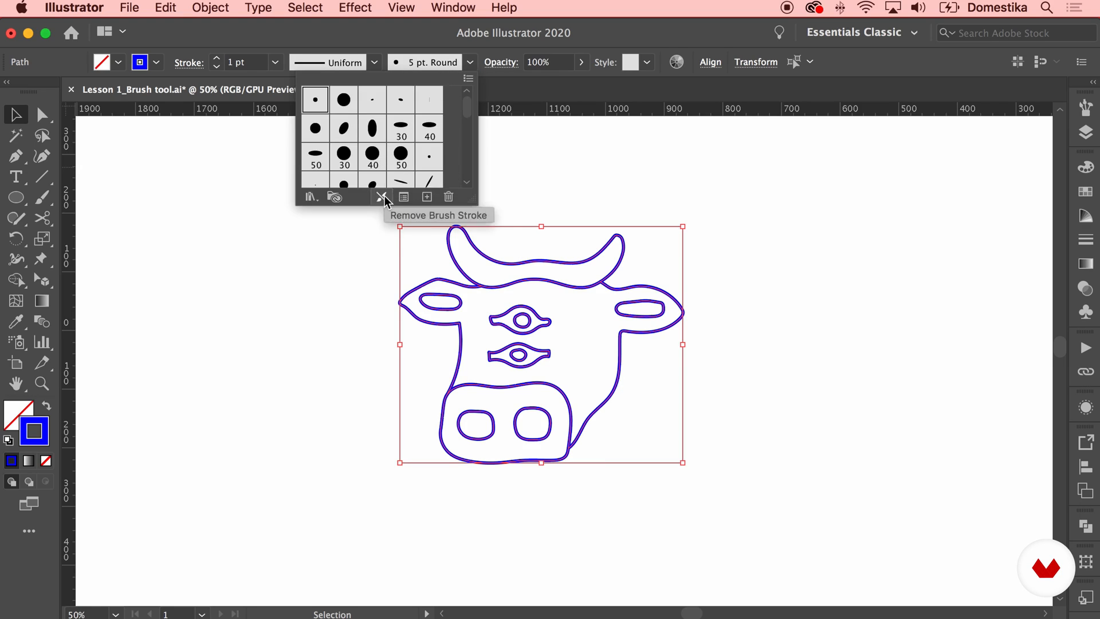
click(400, 102)
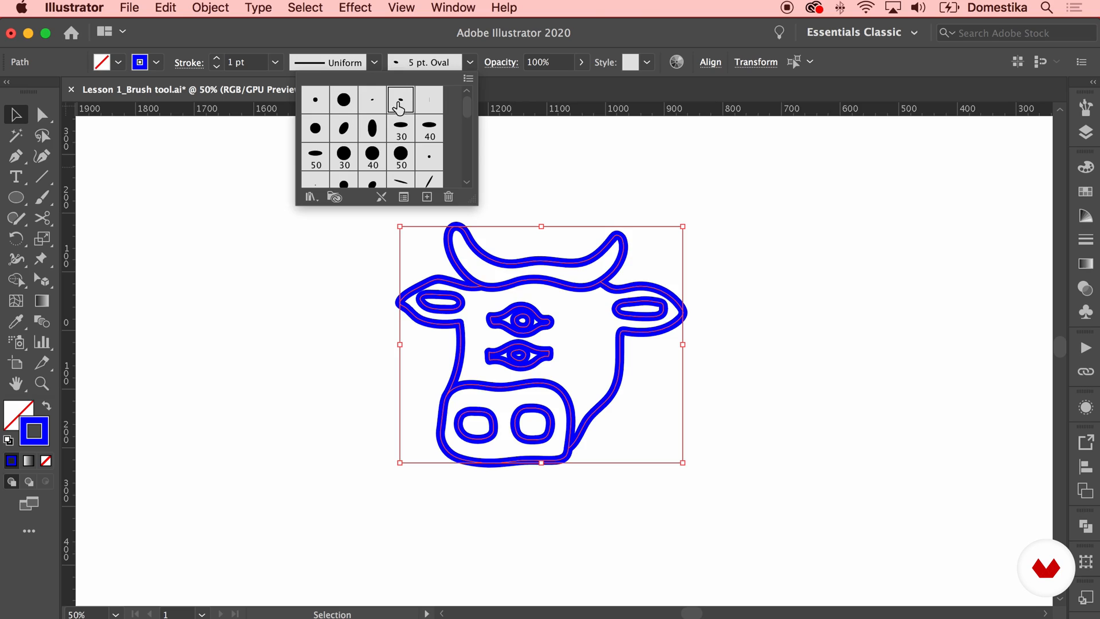
click(316, 154)
scroll(370, 143, down, 1)
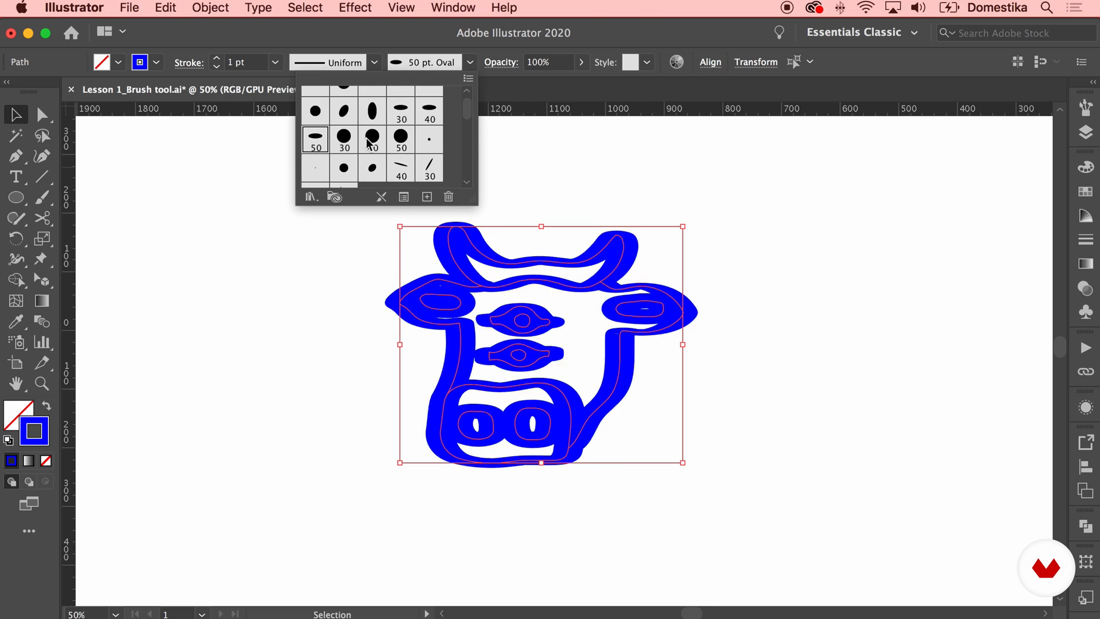
click(401, 169)
scroll(391, 148, up, 1)
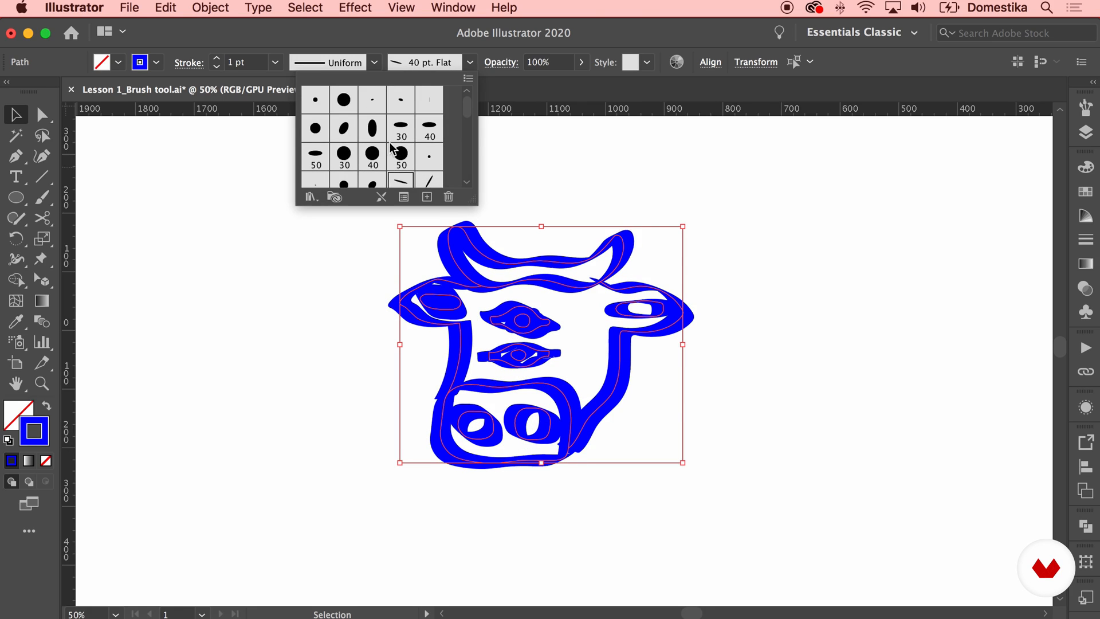
click(314, 102)
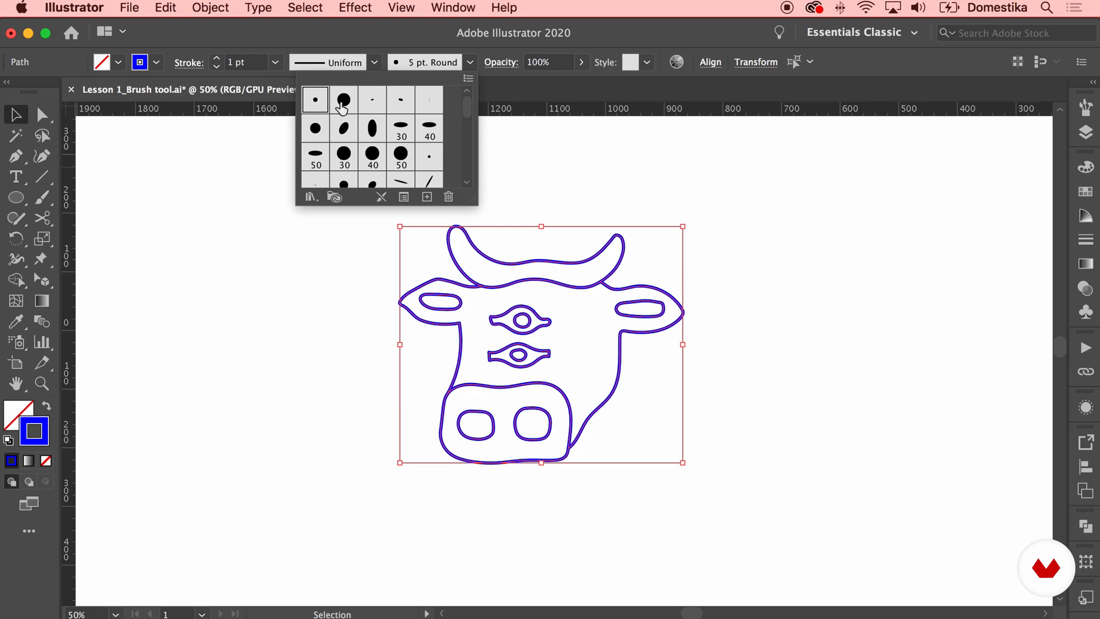
Open the Artistic_Calligraphic brush library
click(310, 197)
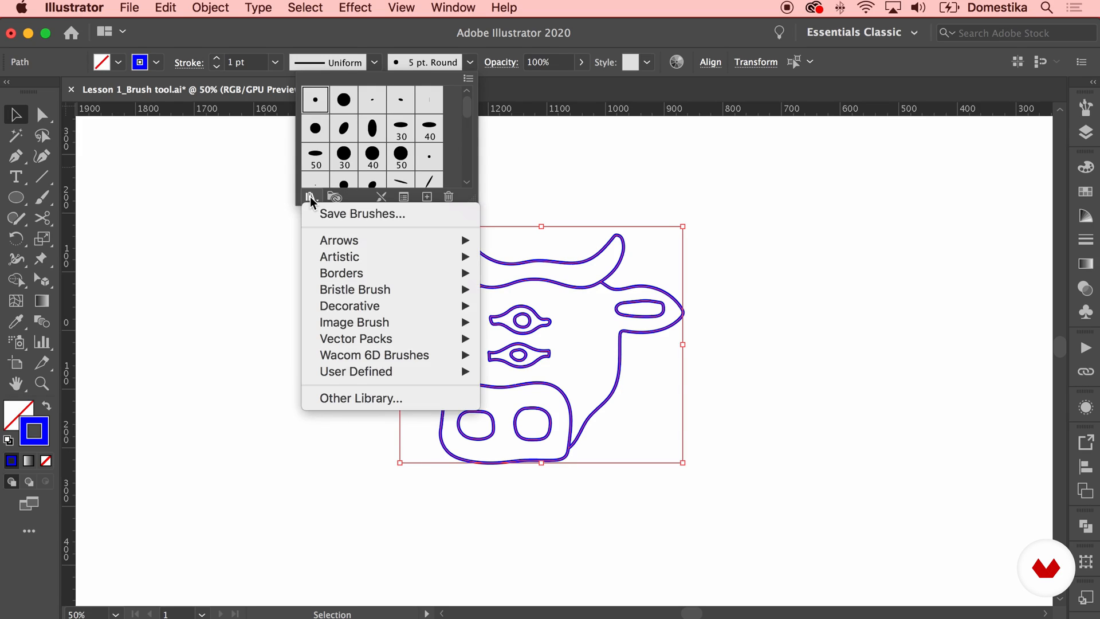
mouse_move(352, 259)
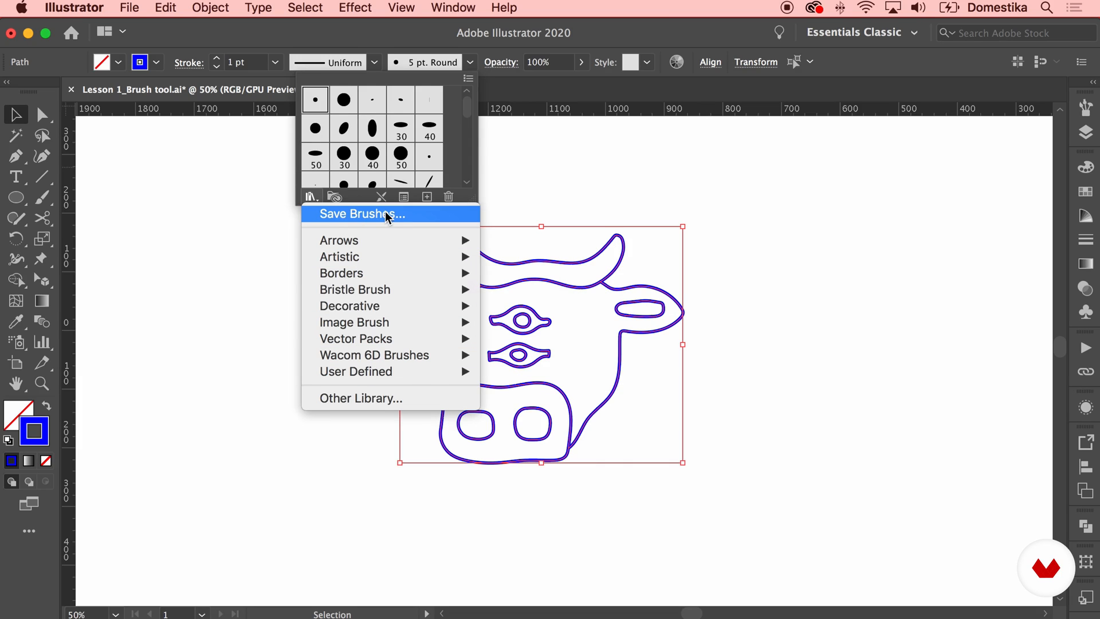
mouse_move(363, 373)
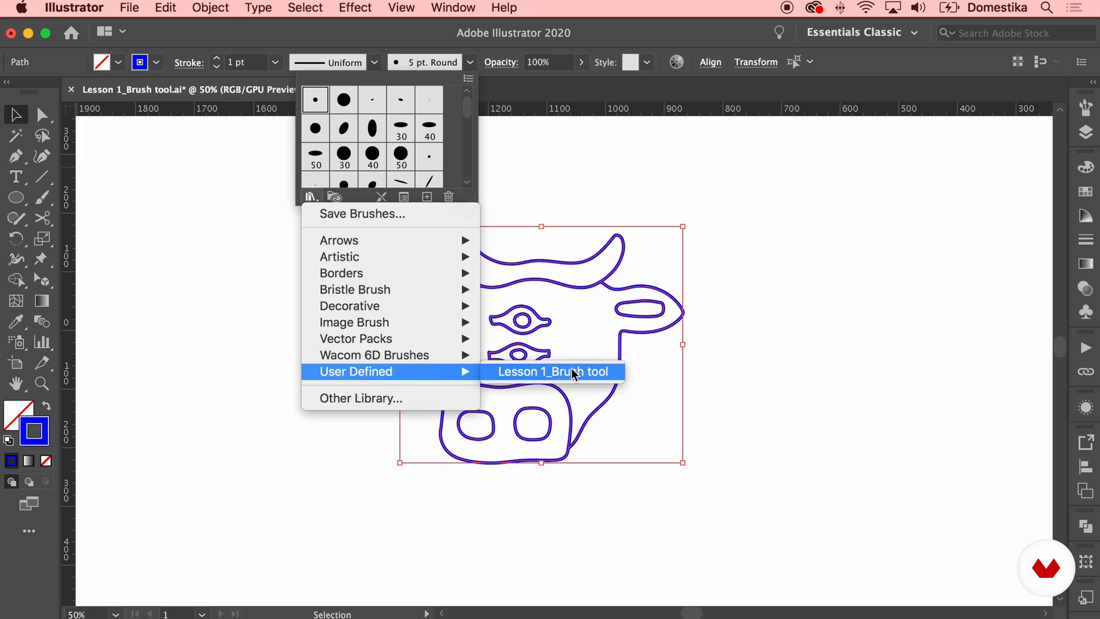
click(573, 256)
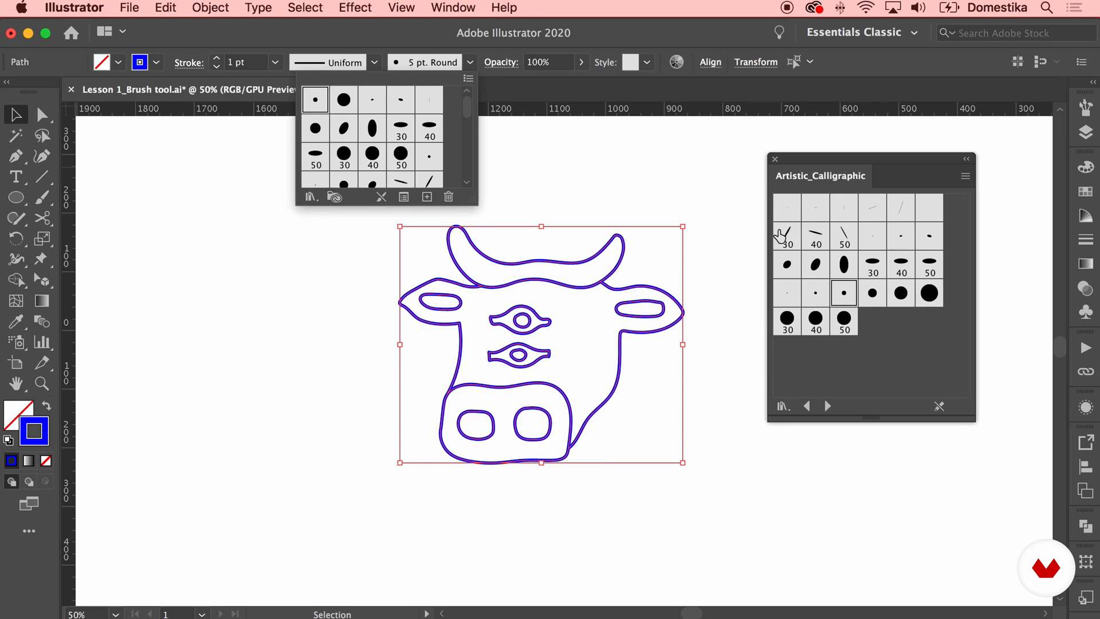
Apply the 5 pt. Flat, 40 pt. Flat and 30 pt. Oval calligraphic brushes in turn to the selected cow head
click(844, 210)
click(845, 217)
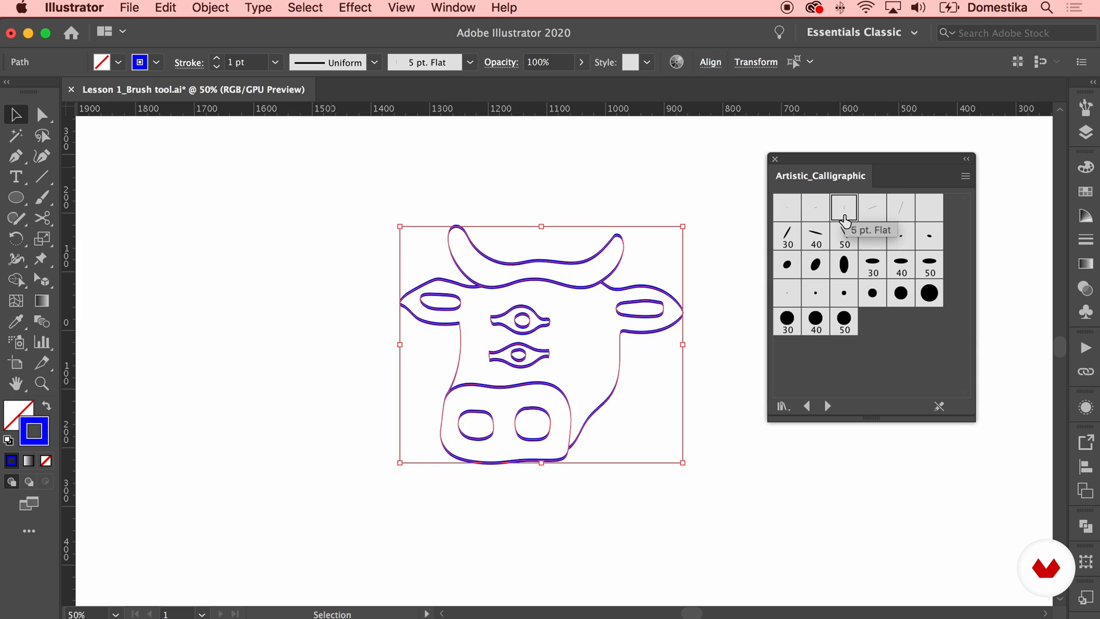
click(816, 238)
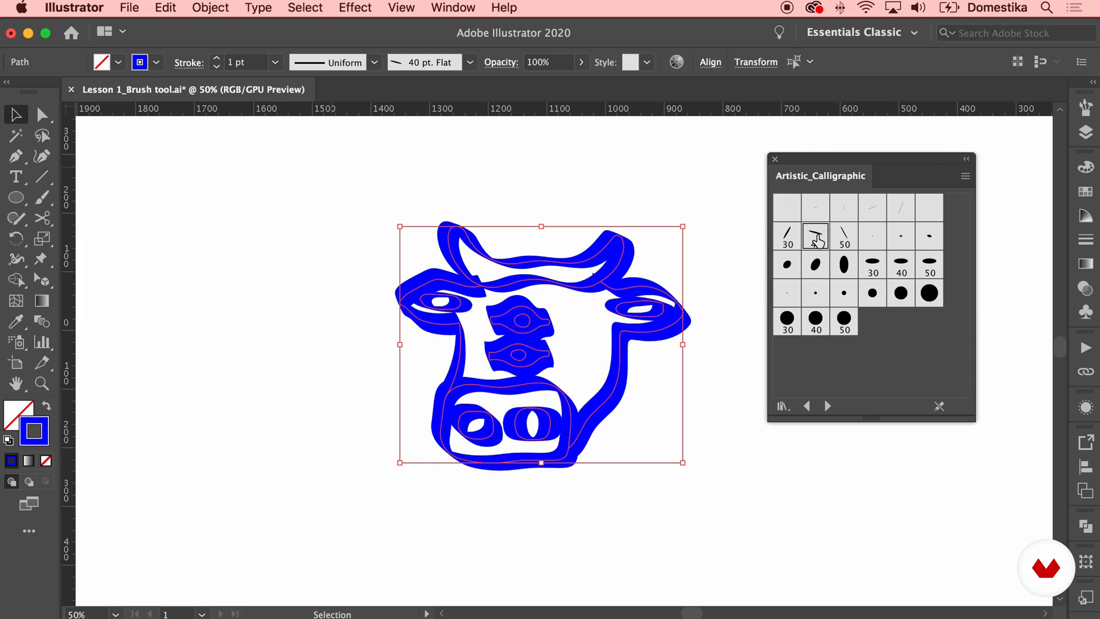
click(872, 265)
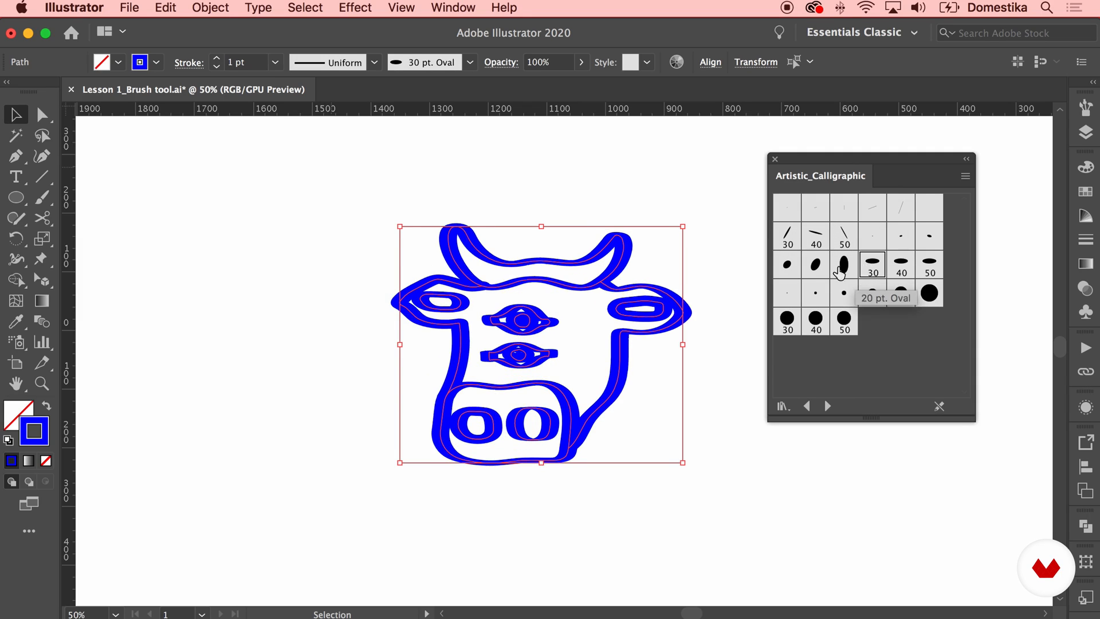
Try more calligraphic brushes on the selected cow head, including 20 pt. Flat, and settle on 10 pt. Oval
click(815, 267)
click(872, 293)
click(796, 326)
click(930, 207)
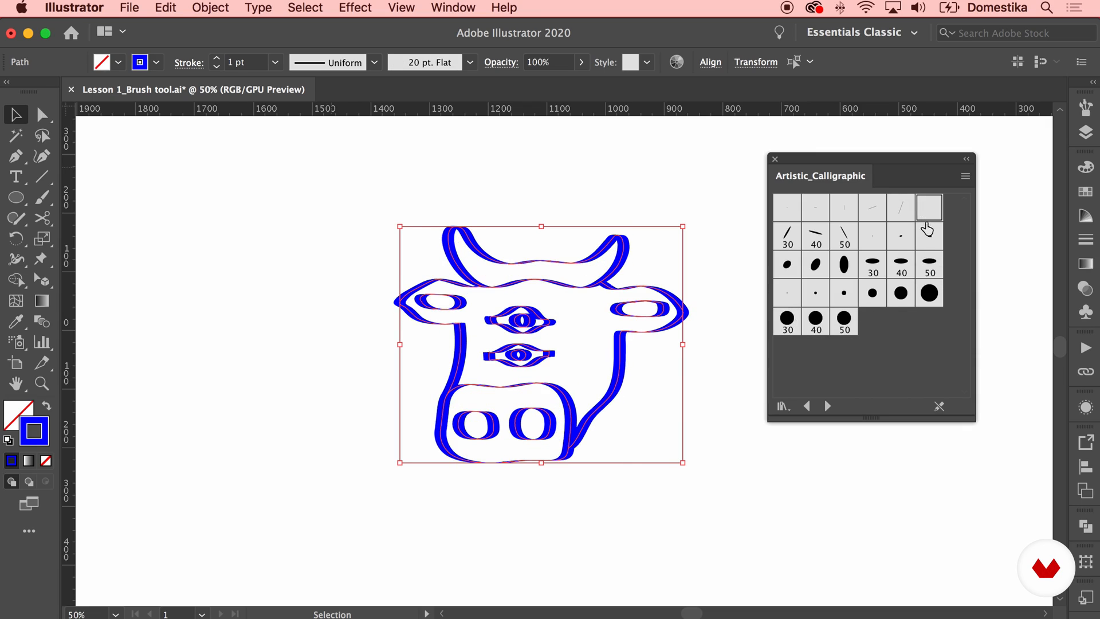
click(787, 264)
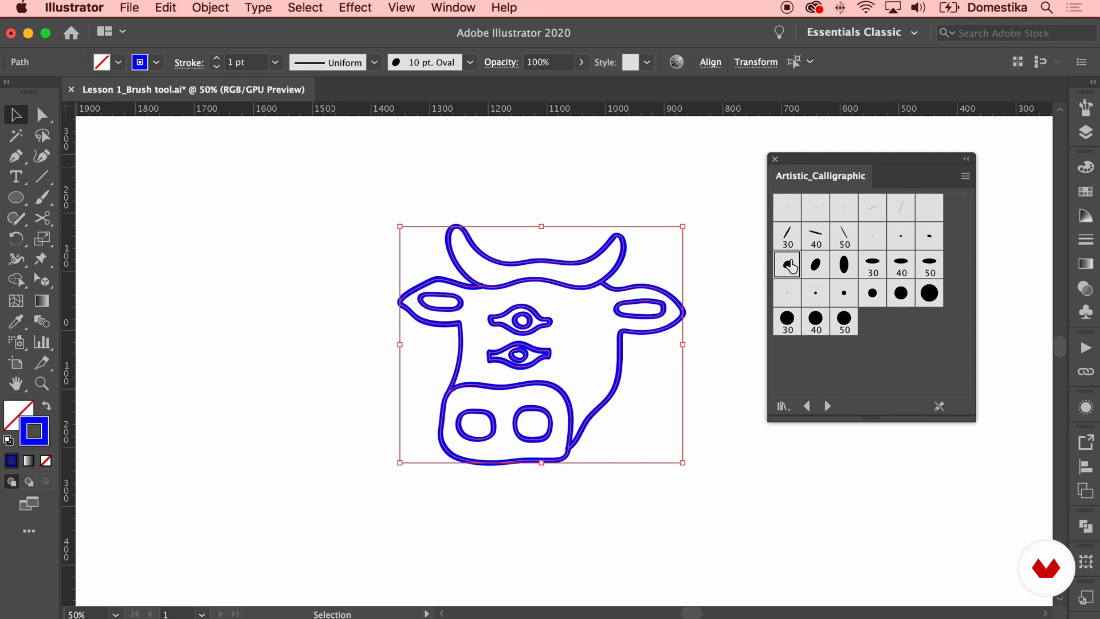
Set the cow head's brush stroke options to -29° angle, 55% roundness and 8 pt size, and close the brush library
click(470, 62)
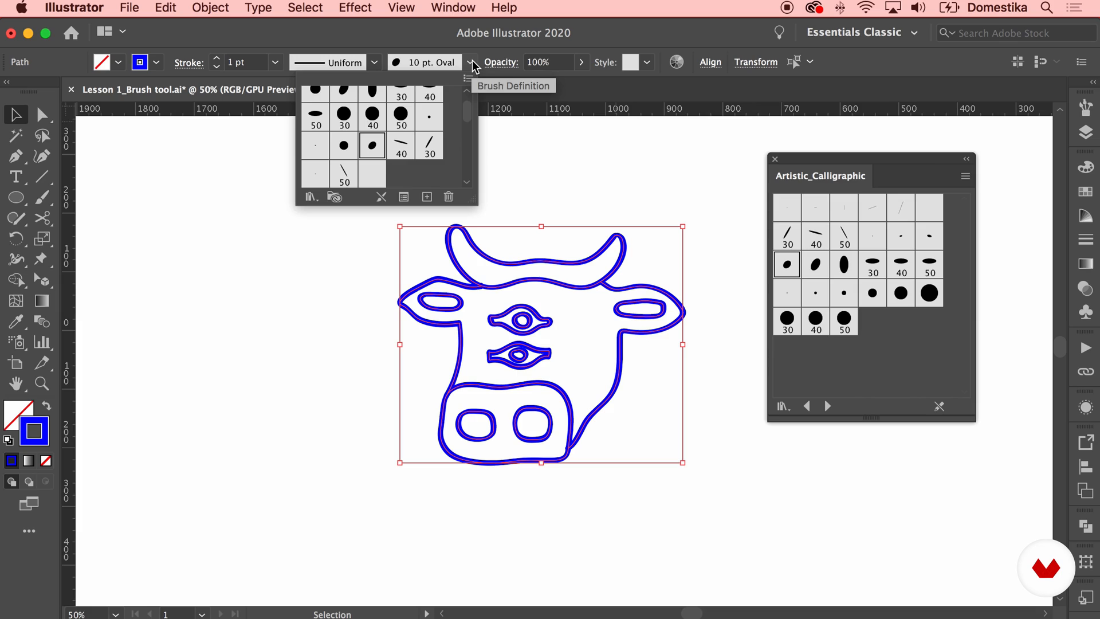
click(402, 197)
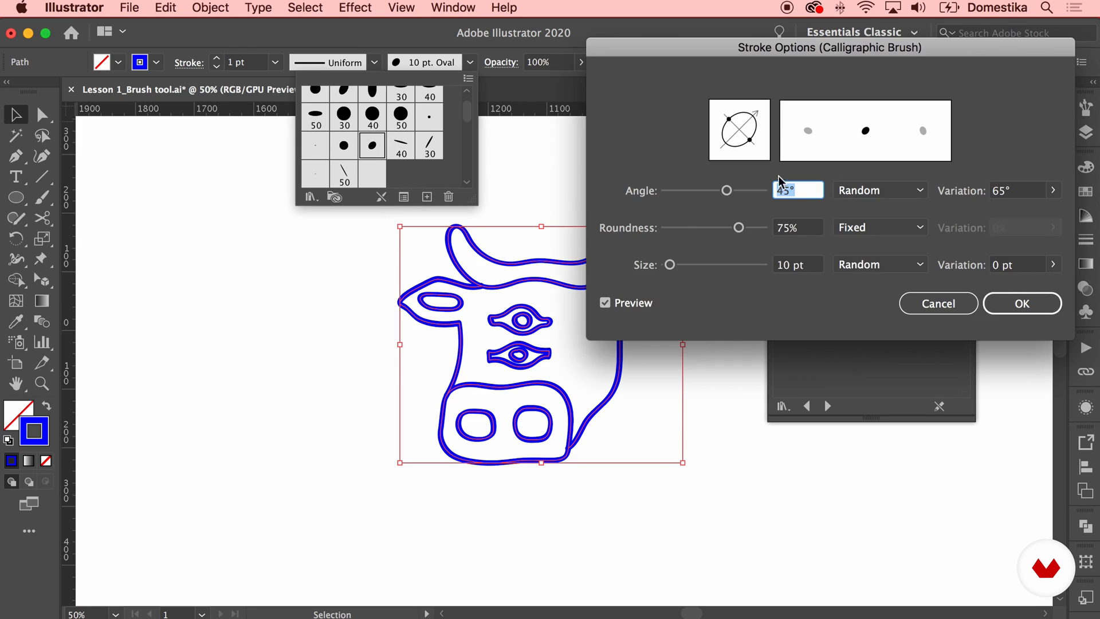
drag(727, 190, 698, 192)
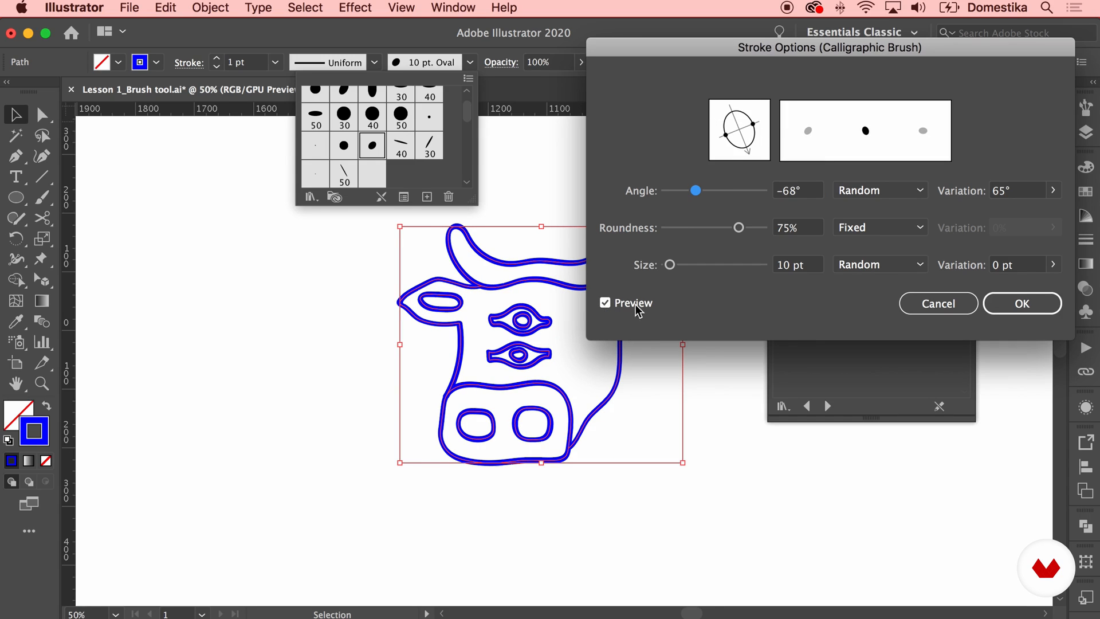
drag(696, 191, 705, 191)
mouse_move(738, 232)
mouse_down()
mouse_move(698, 232)
mouse_move(720, 232)
mouse_up()
mouse_move(670, 264)
mouse_down()
mouse_move(699, 264)
mouse_move(669, 264)
mouse_up()
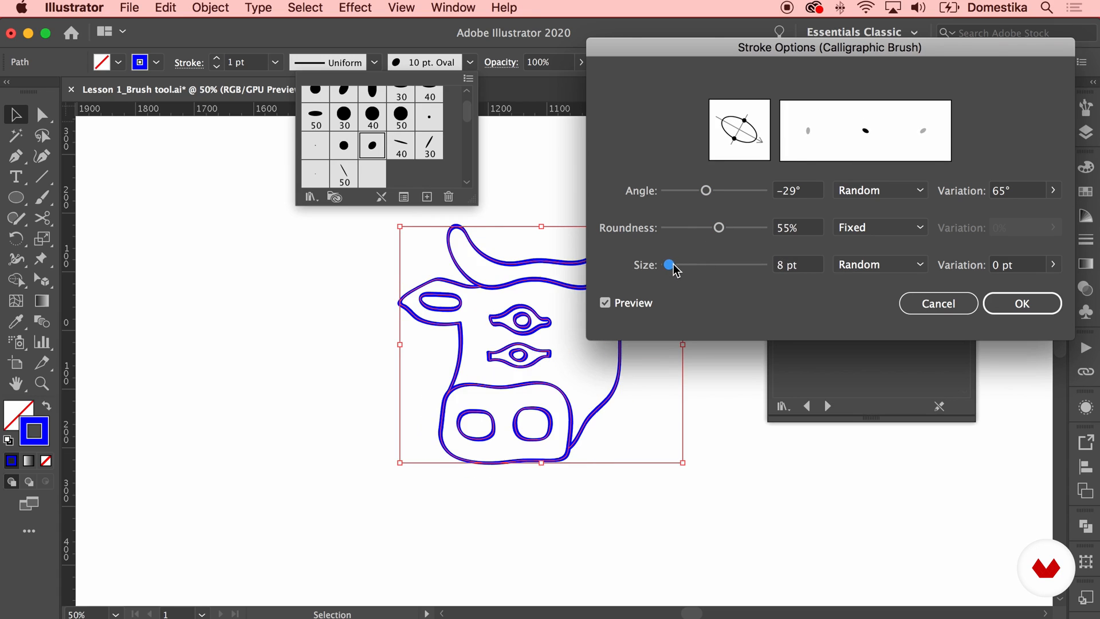
click(1018, 303)
click(1031, 301)
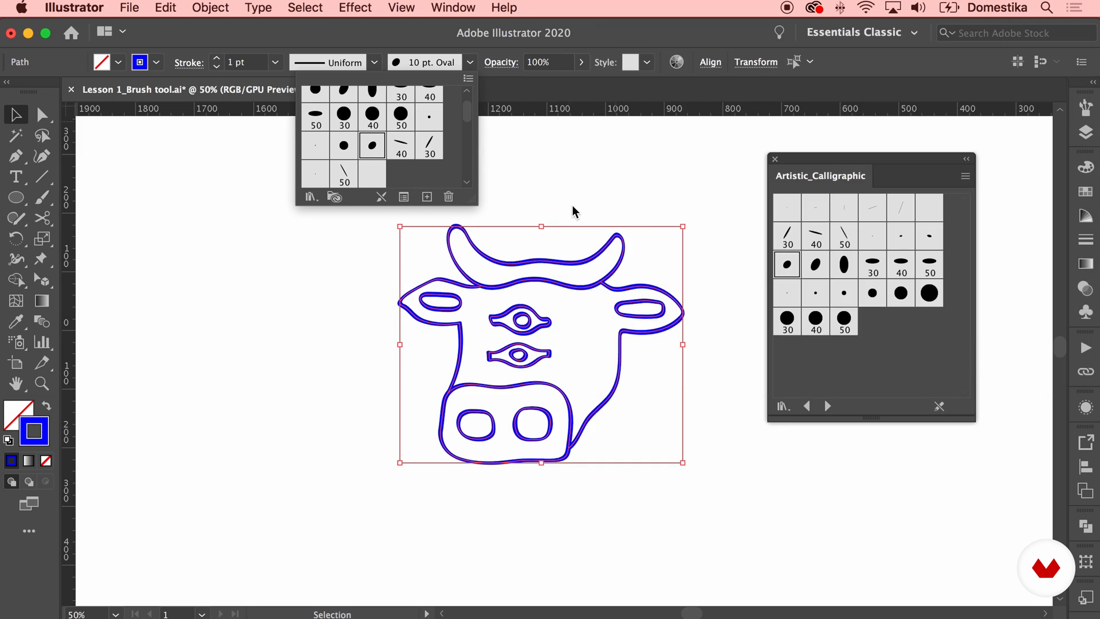
click(776, 160)
click(775, 159)
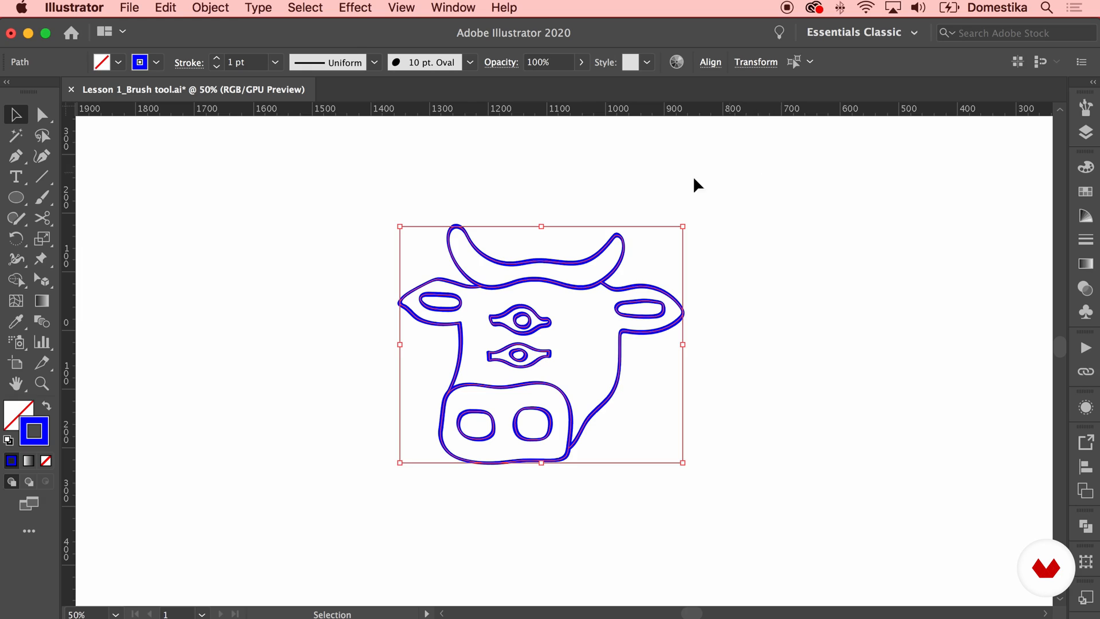
click(680, 183)
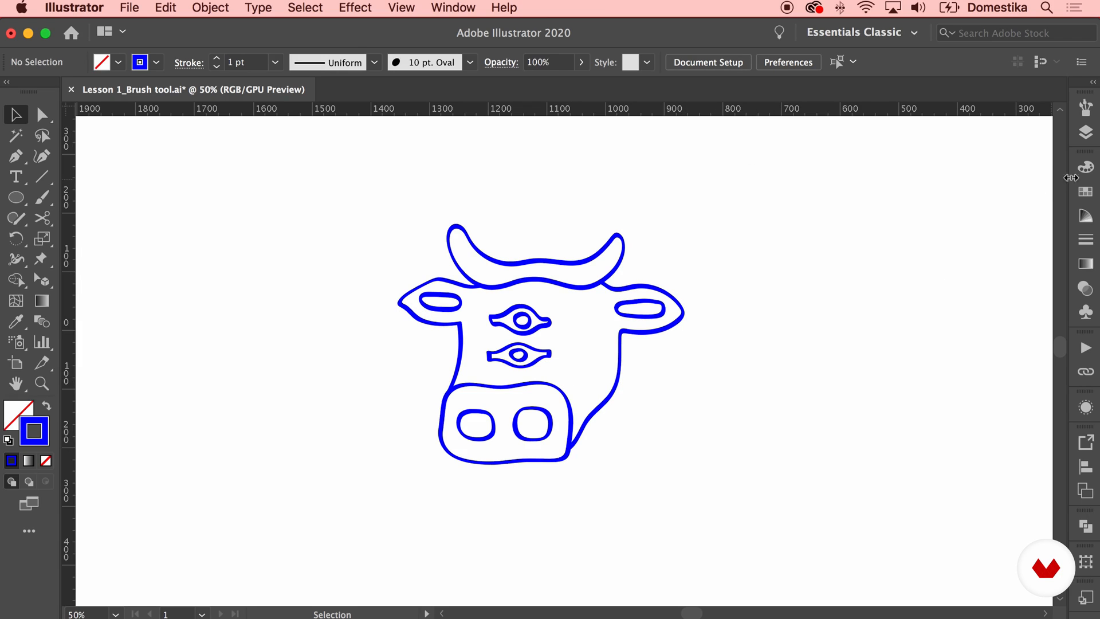
Swap fill and stroke on the horns and both nostrils to make them solid blue shapes
click(631, 292)
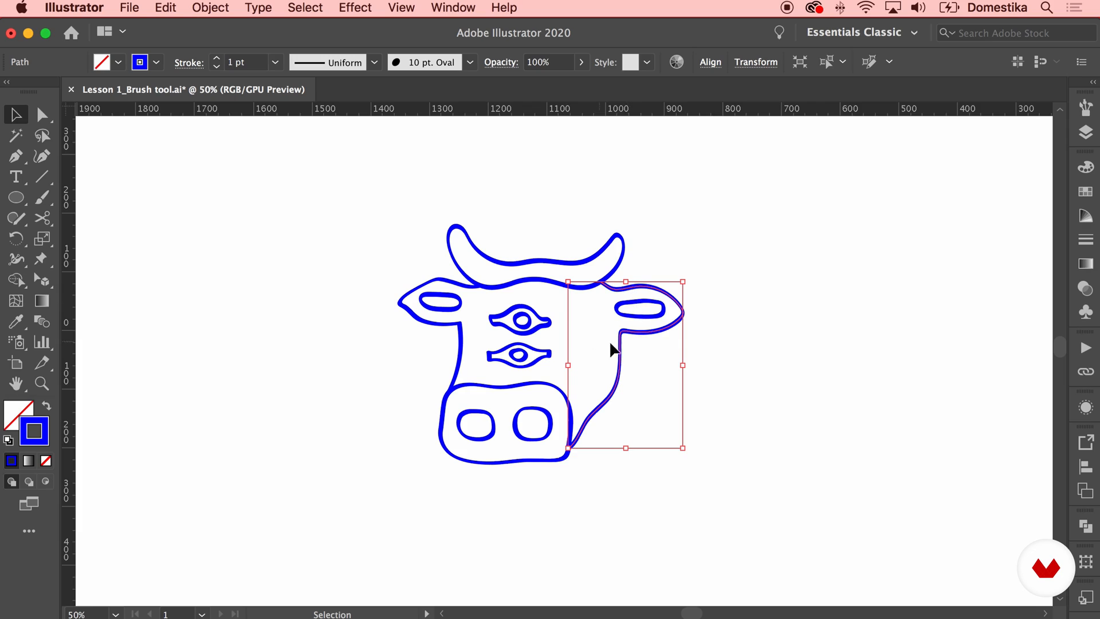
click(560, 285)
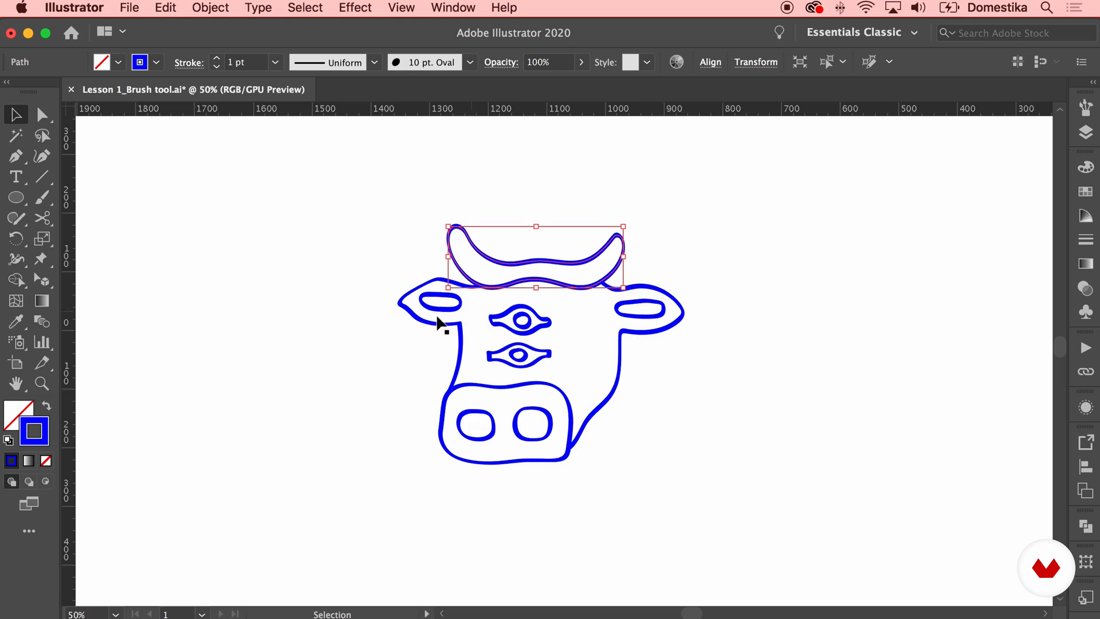
click(46, 406)
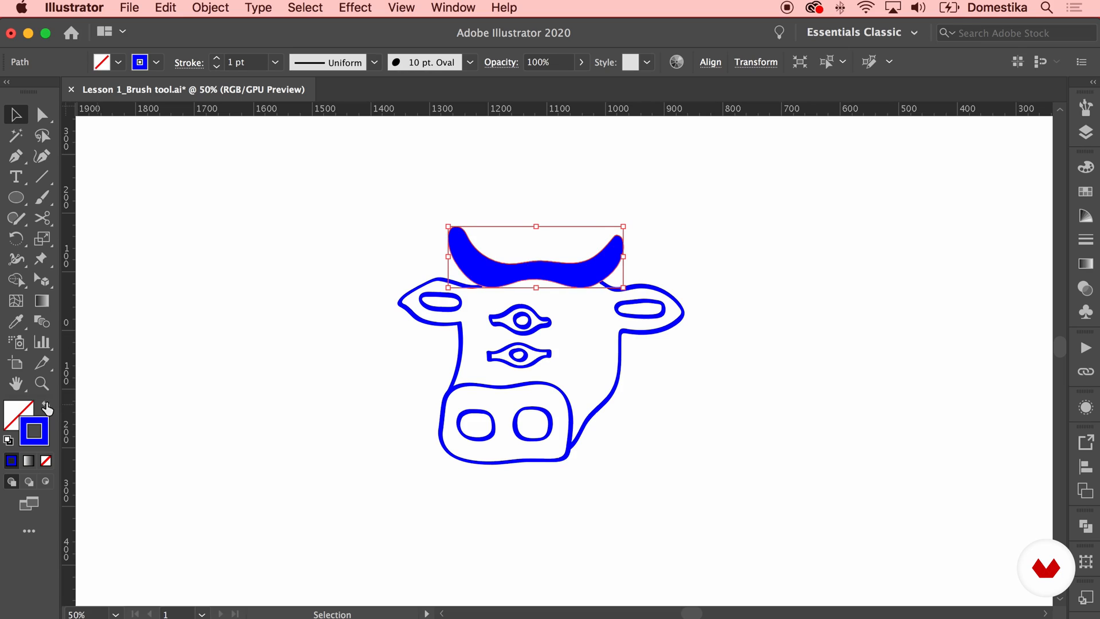
click(583, 408)
click(492, 423)
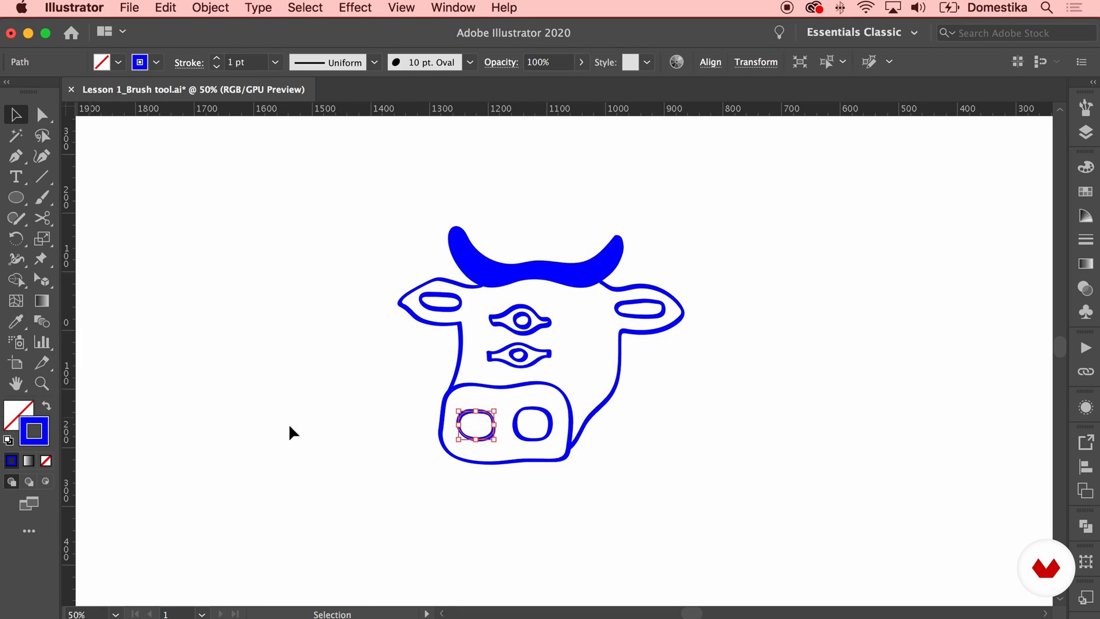
shift+click(538, 427)
click(47, 405)
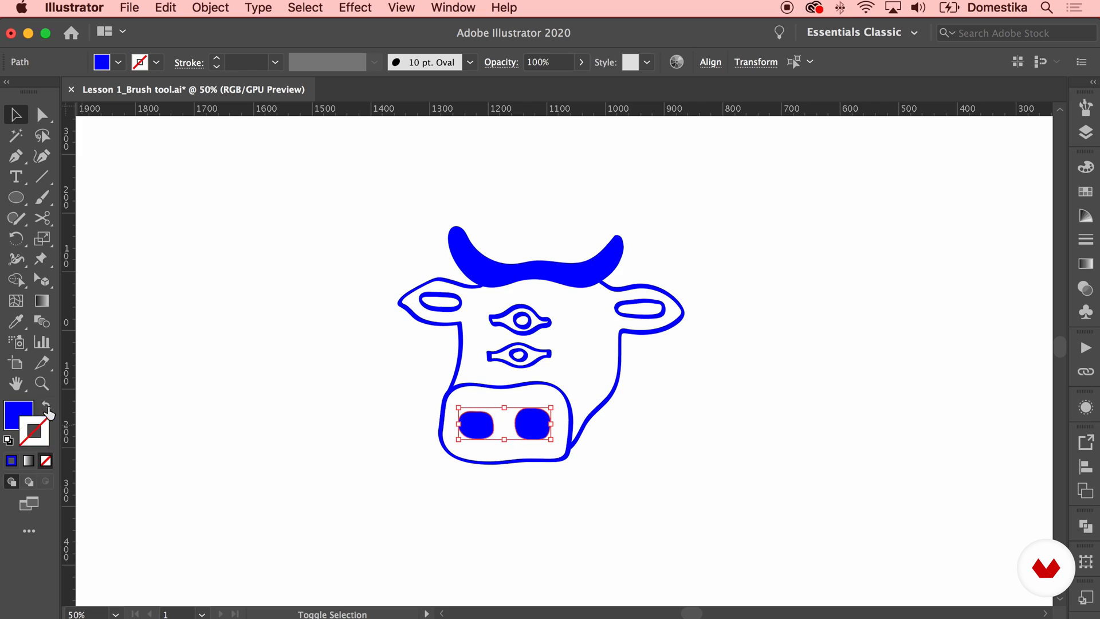
Fill the lower eye shape with white and its pupil with black, both without a stroke
click(533, 353)
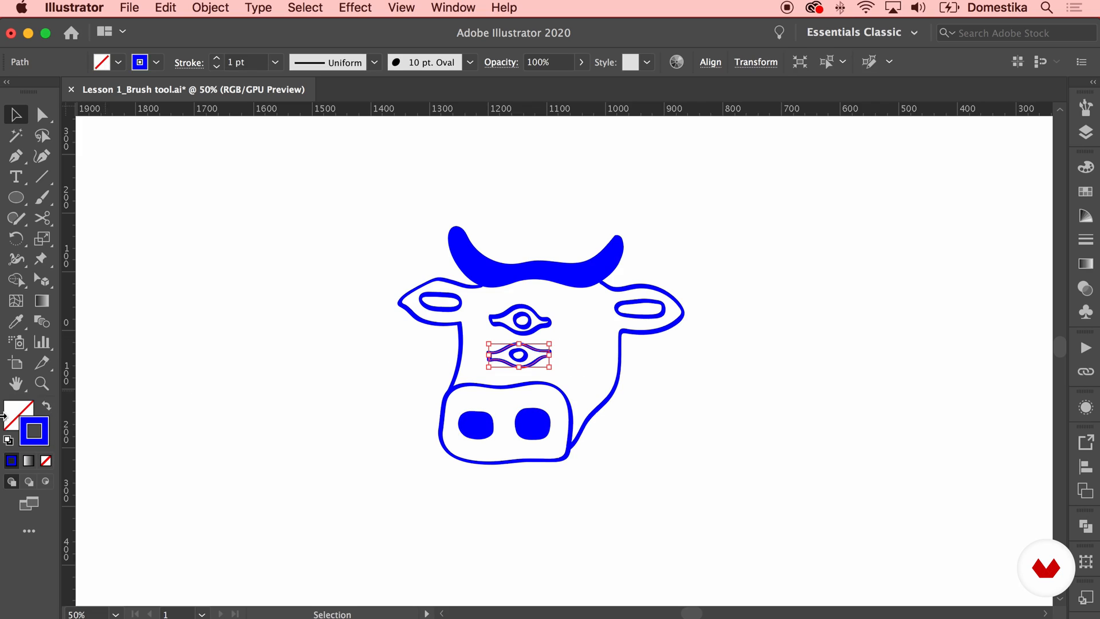
click(46, 405)
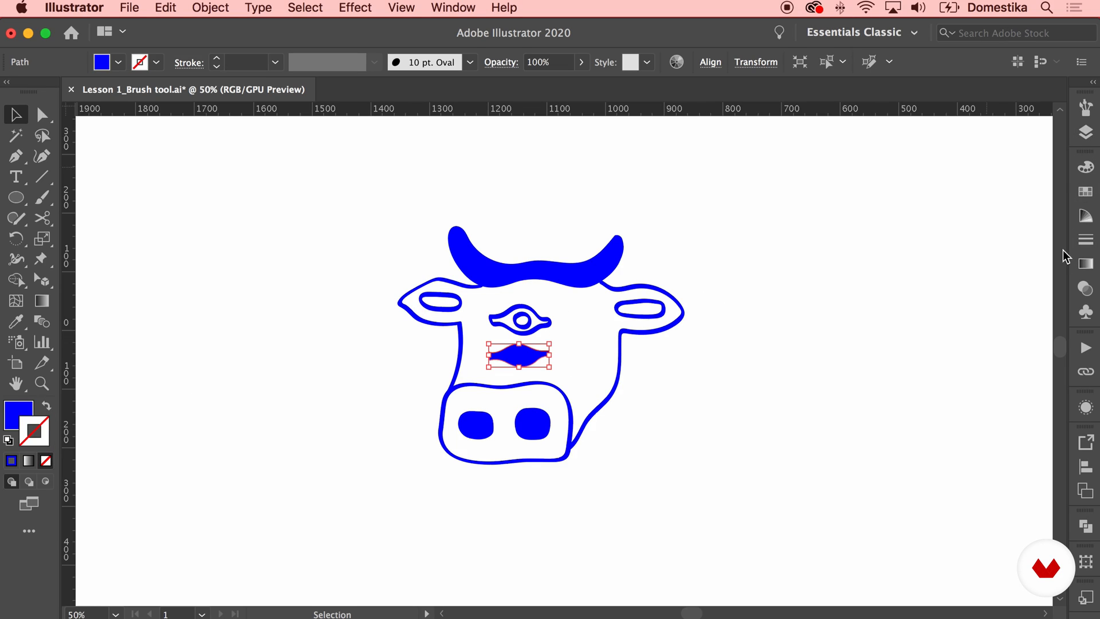
click(1085, 192)
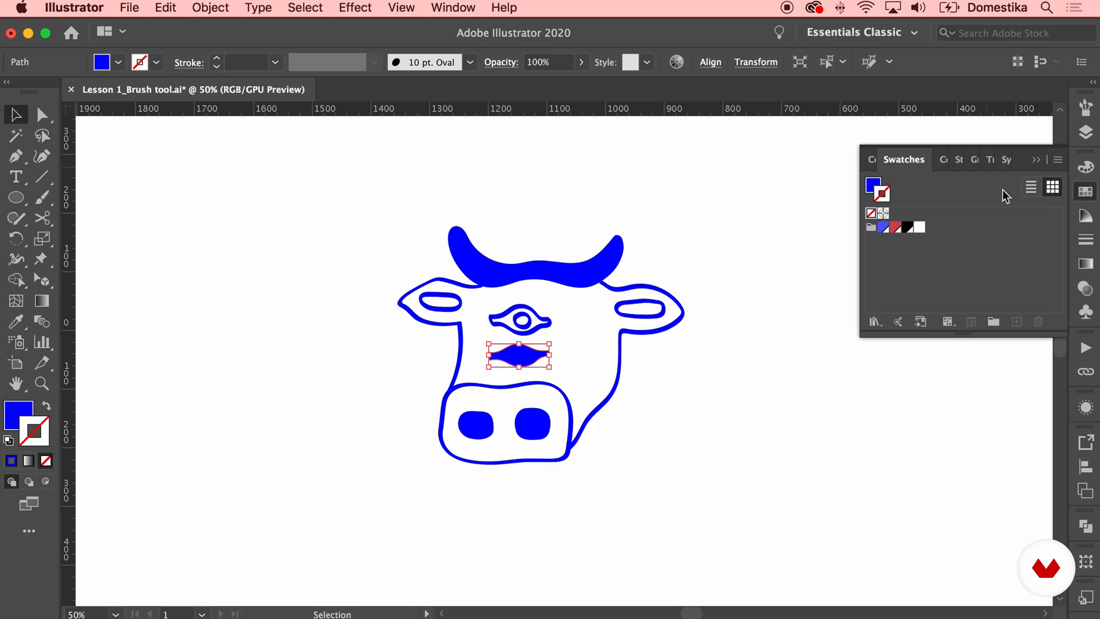
click(874, 184)
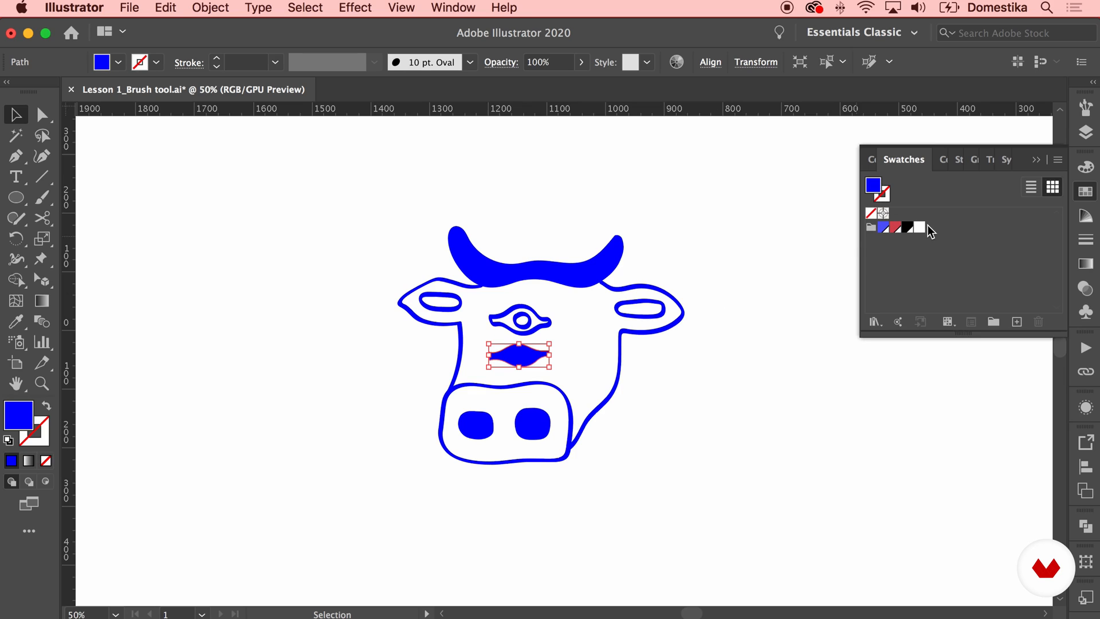
key(shift+x)
drag(550, 344, 528, 346)
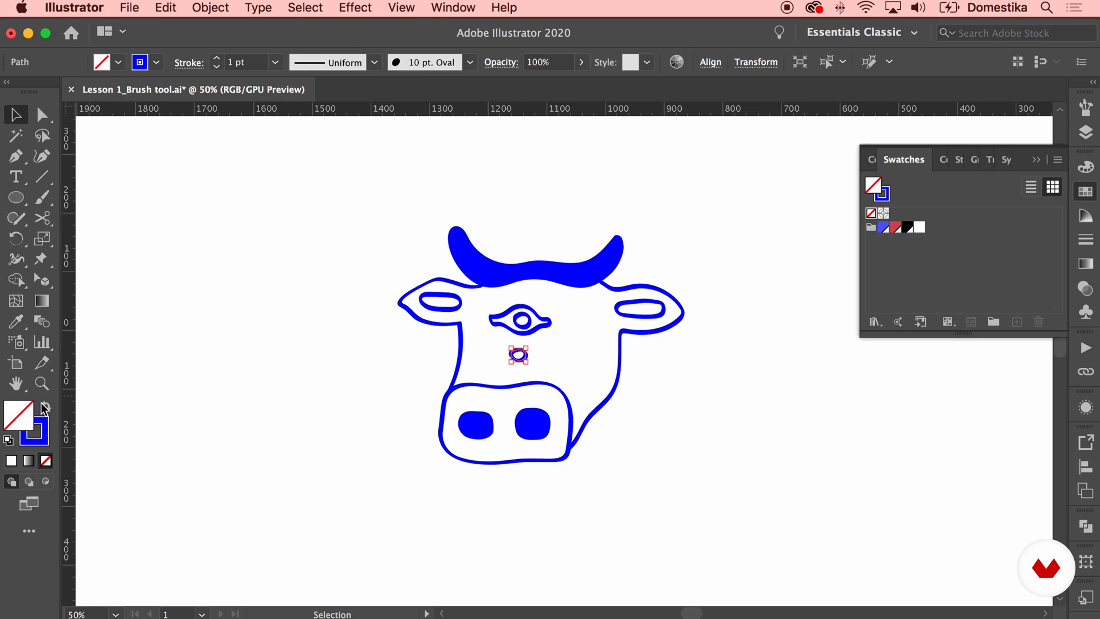
click(45, 407)
click(909, 227)
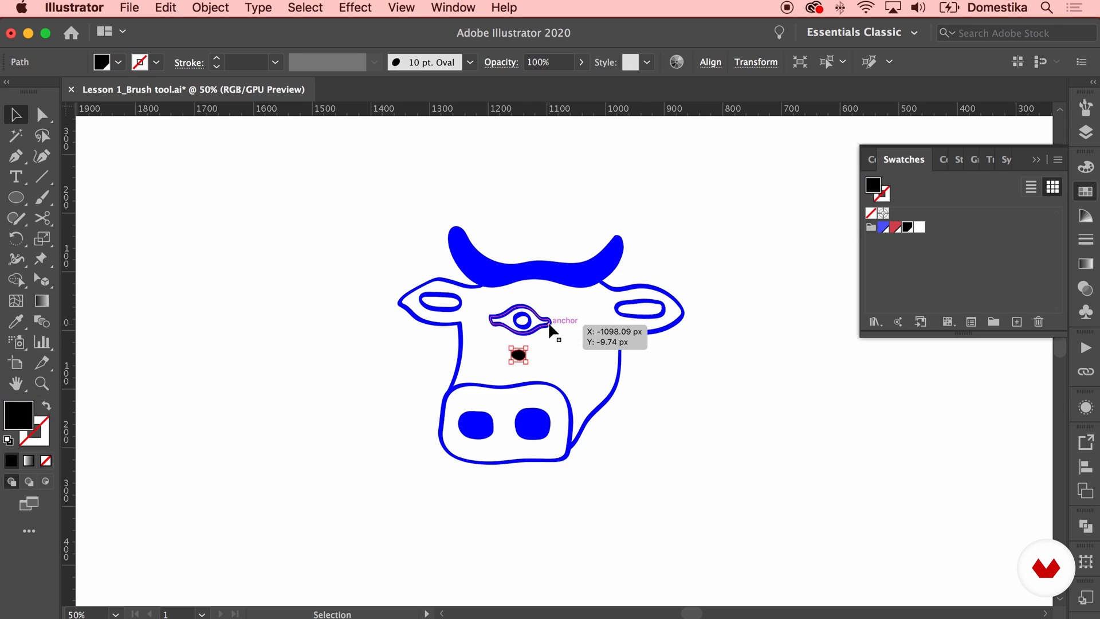
Copy the lower eye shape's white fill to the upper eye shape with the Eyedropper
click(550, 328)
mouse_move(547, 320)
mouse_down()
mouse_move(537, 355)
mouse_move(532, 315)
mouse_move(533, 361)
mouse_up()
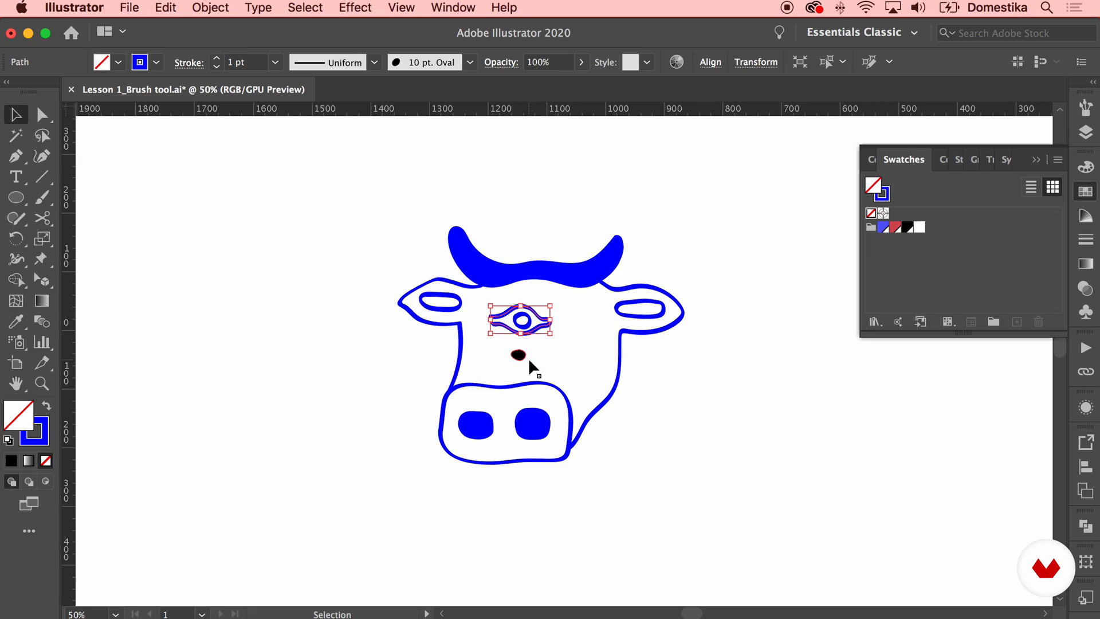
key(i)
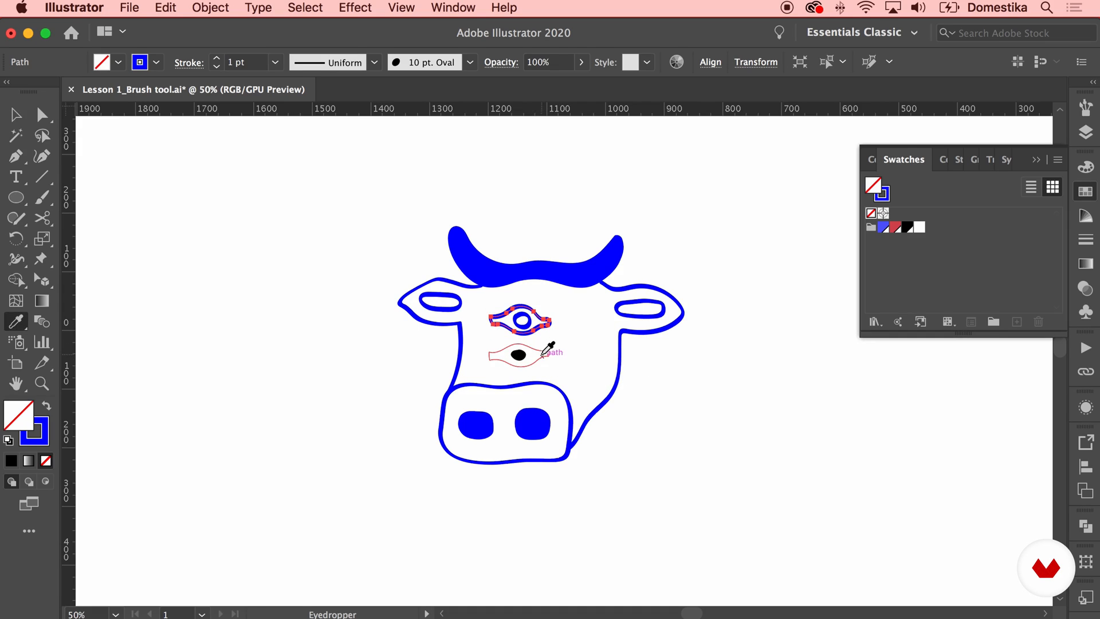
click(543, 353)
key(a)
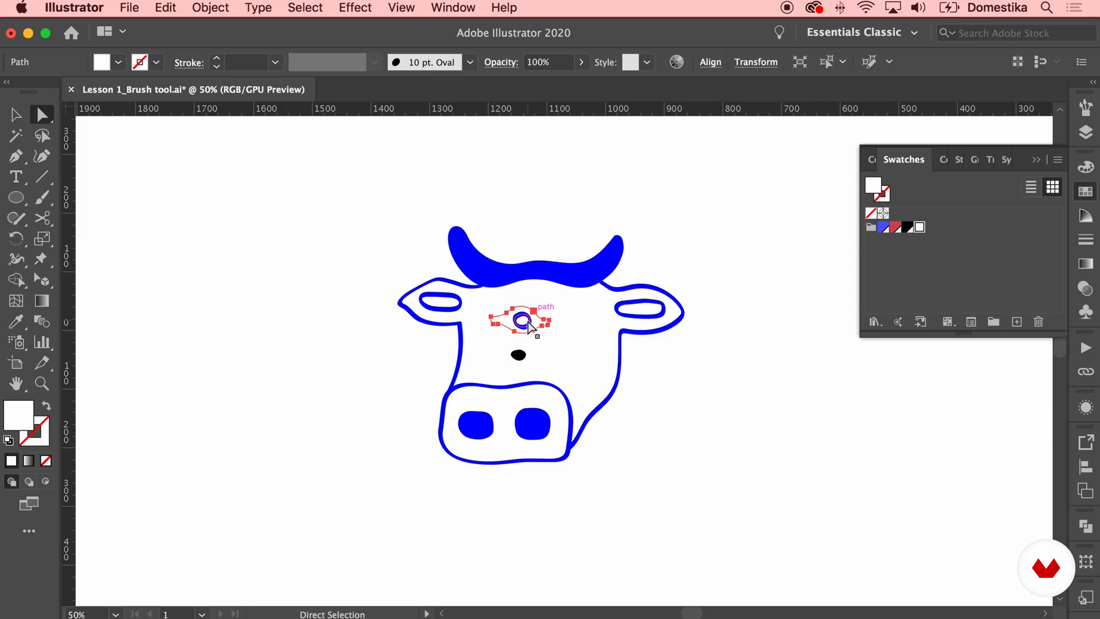
Copy the lower pupil's black fill to the upper pupil with the Eyedropper
click(532, 329)
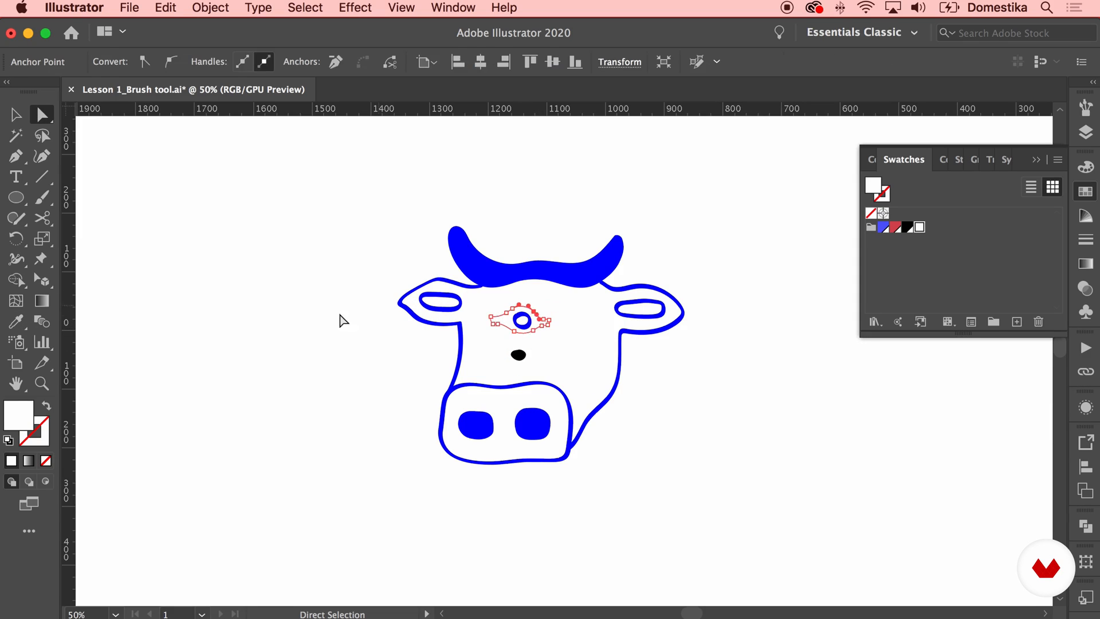
click(342, 317)
click(531, 322)
key(i)
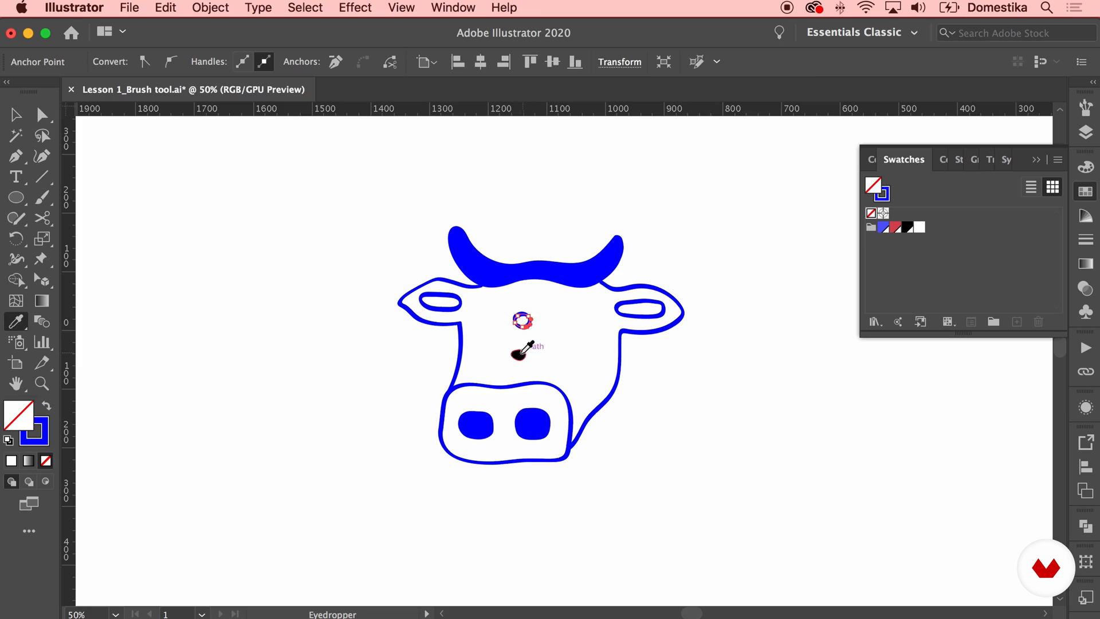
click(514, 356)
key(a)
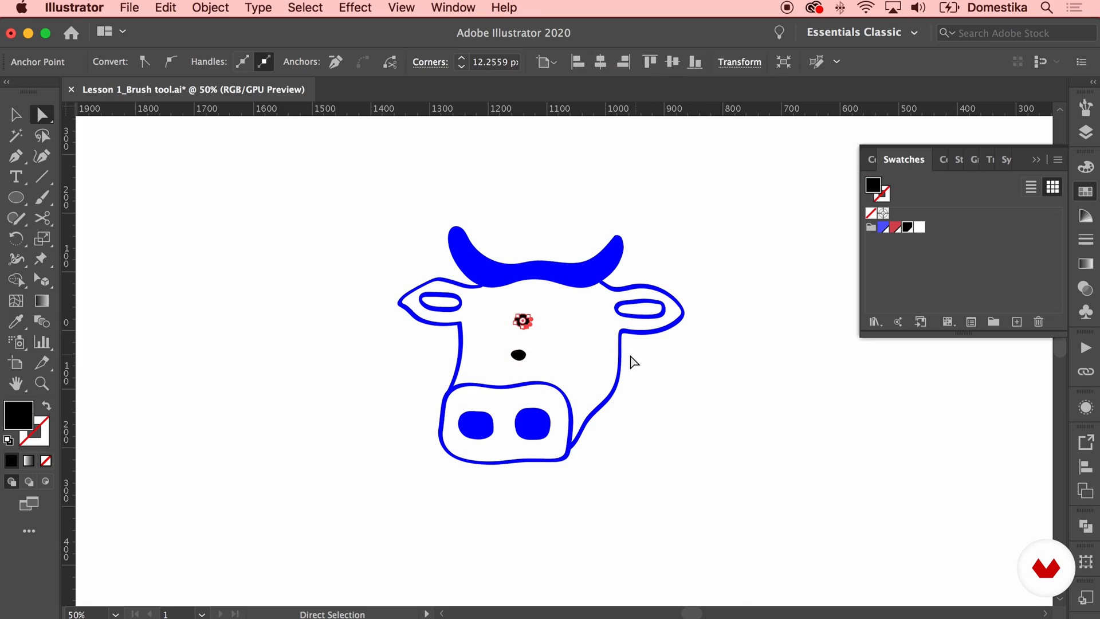
Lock the blue horns shape to give access to the face outline endpoints beneath it
click(531, 432)
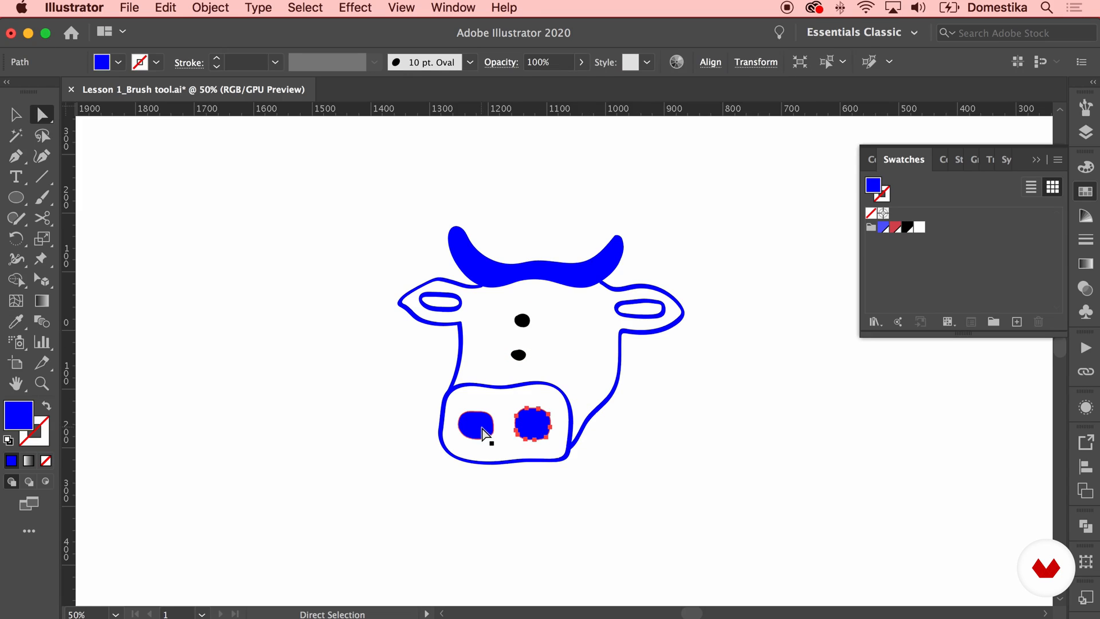
click(488, 273)
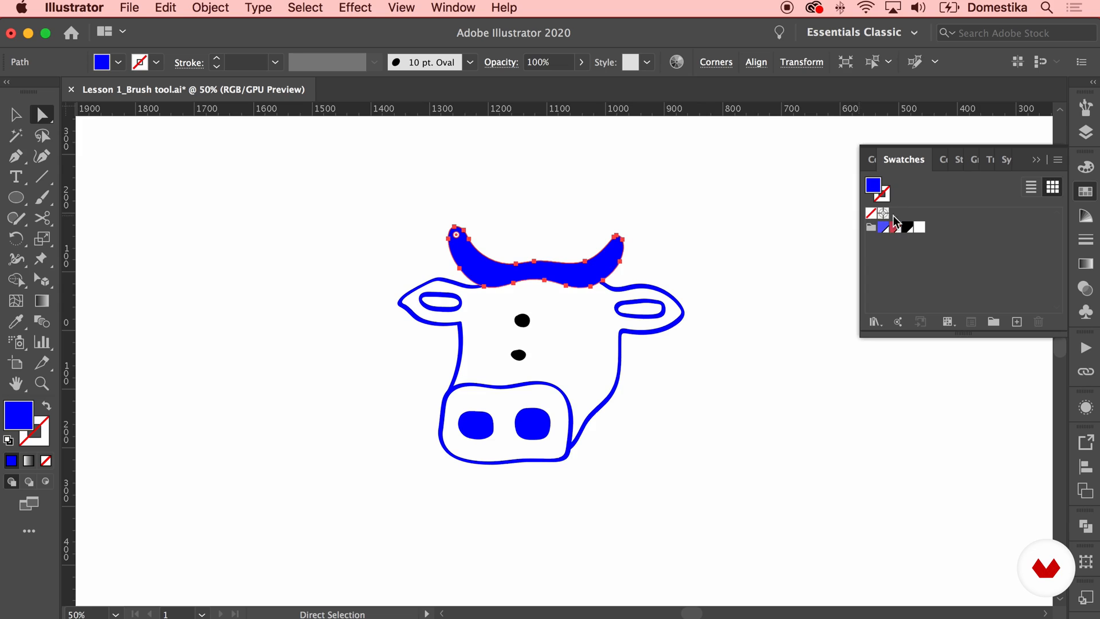
click(629, 295)
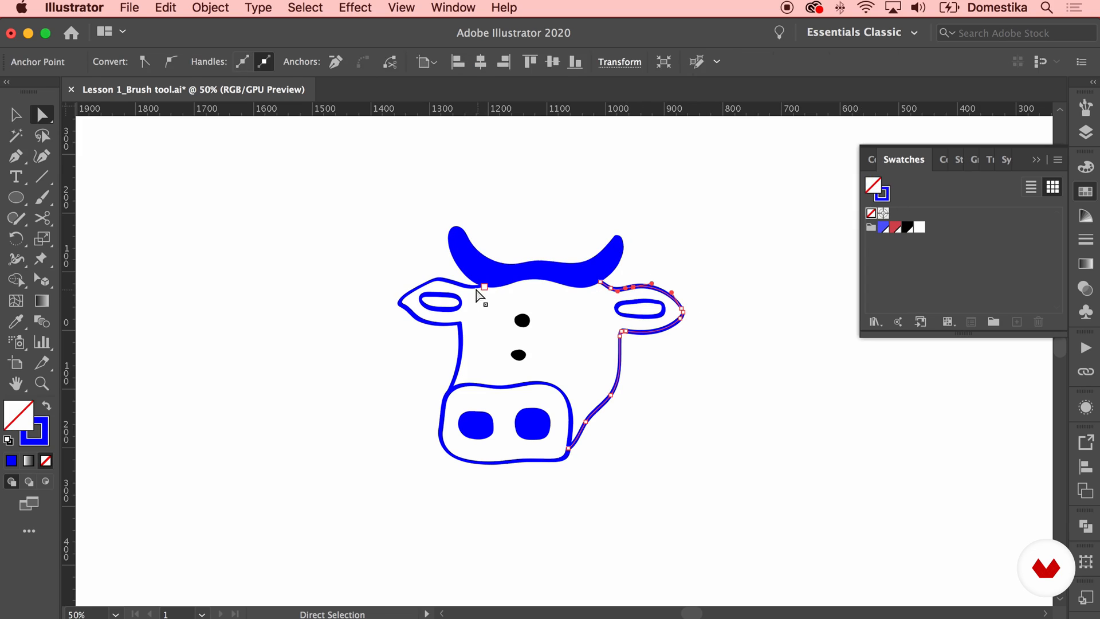
shift+click(453, 283)
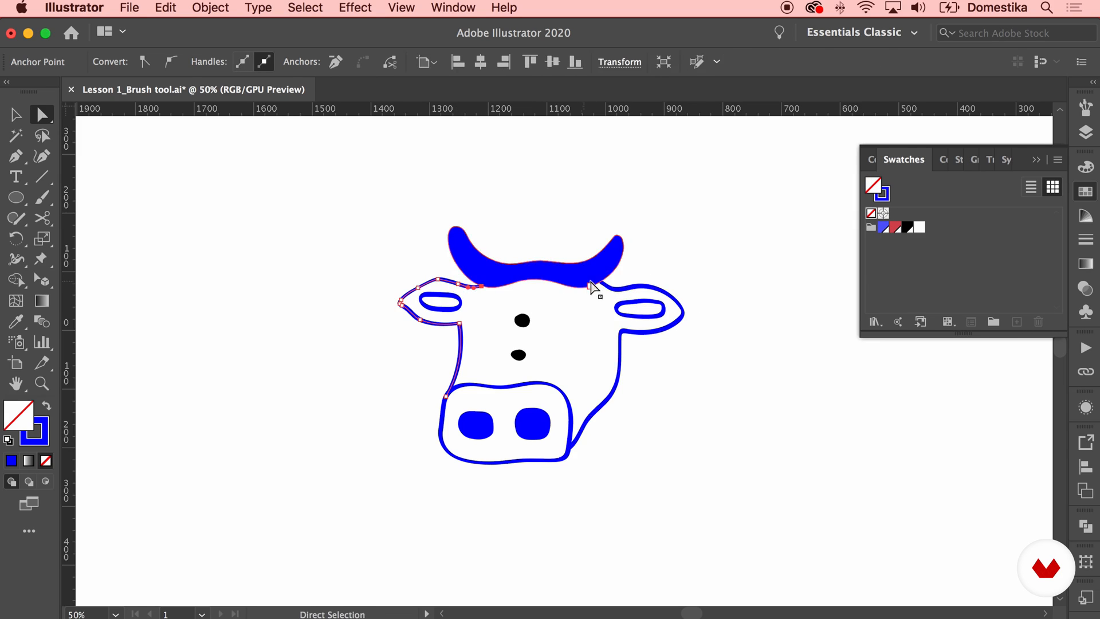
click(614, 265)
click(614, 280)
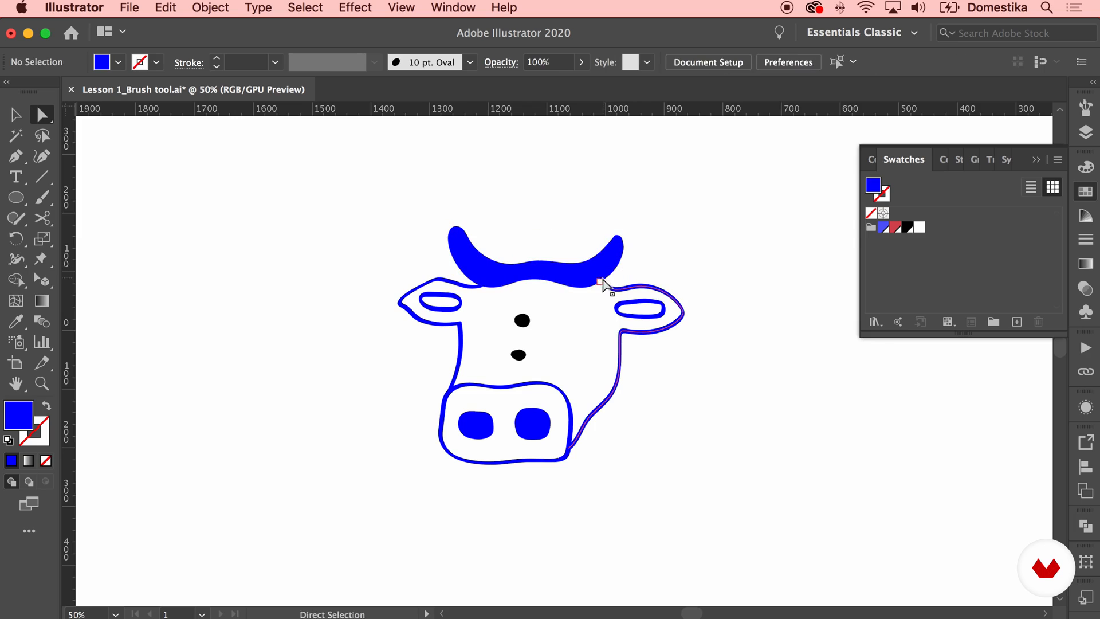
Join the upper endpoints of the left and right face outlines beneath the horns
click(602, 281)
shift+click(483, 286)
right_click(484, 285)
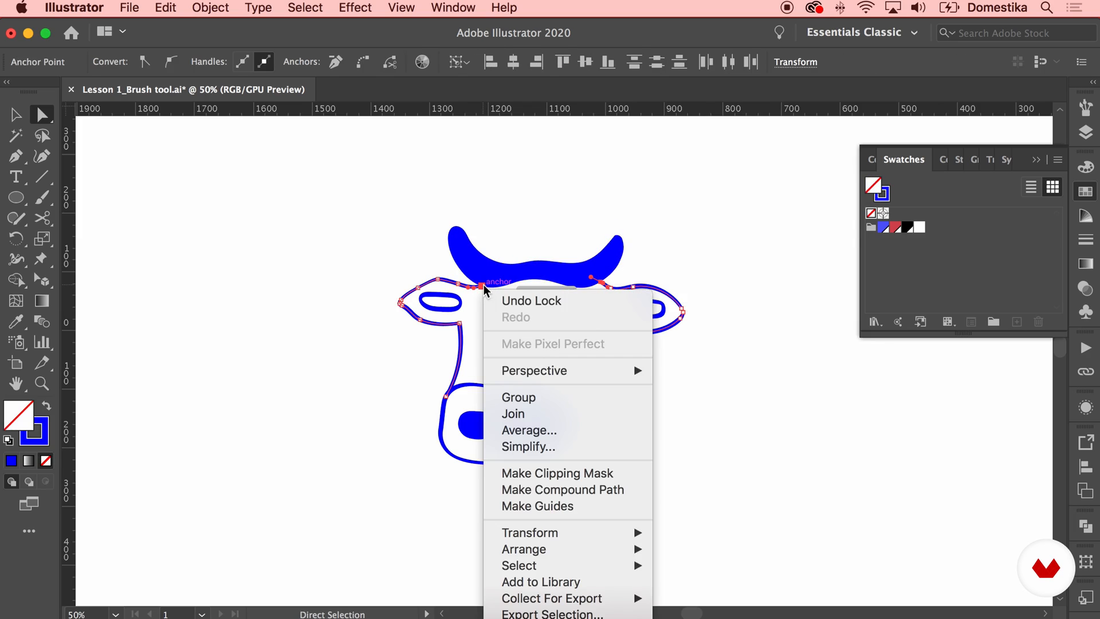
click(522, 415)
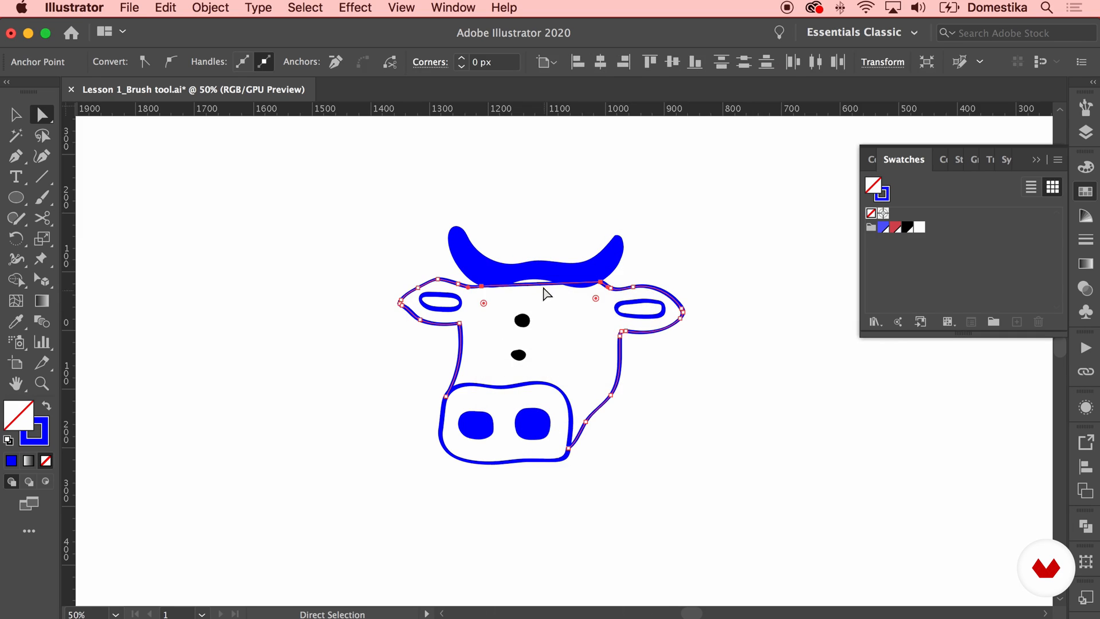
Add an anchor point midway along the face outline's straight top segment and raise it behind the horns
click(16, 155)
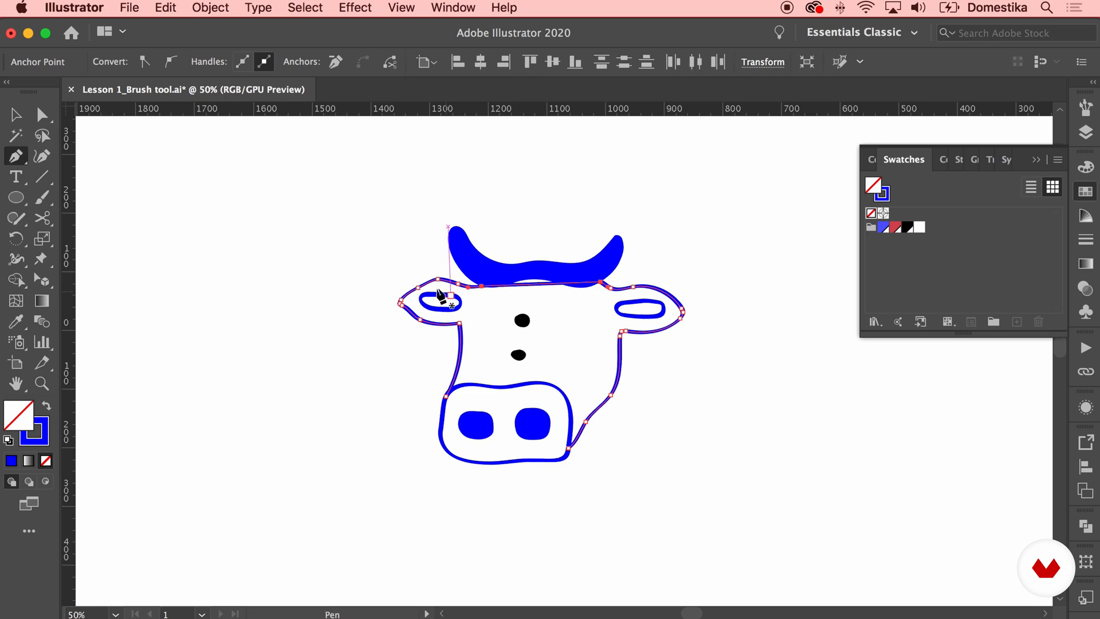
click(537, 284)
key(a)
drag(537, 284, 537, 274)
Swap the face outline's stroke for a fill and colour the face black
click(48, 405)
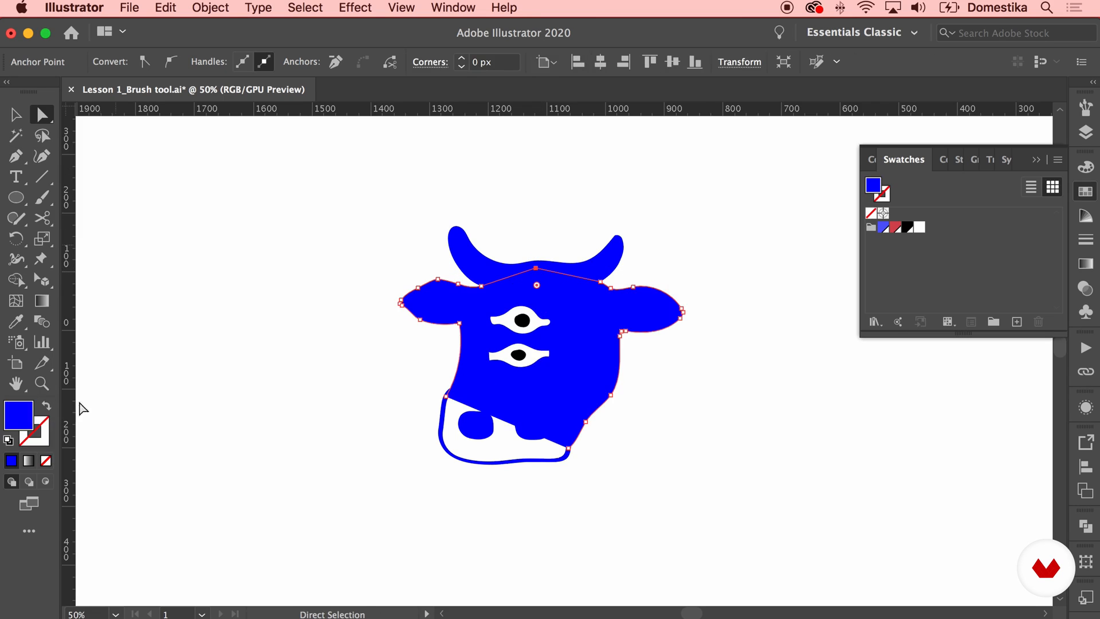
click(907, 227)
click(705, 297)
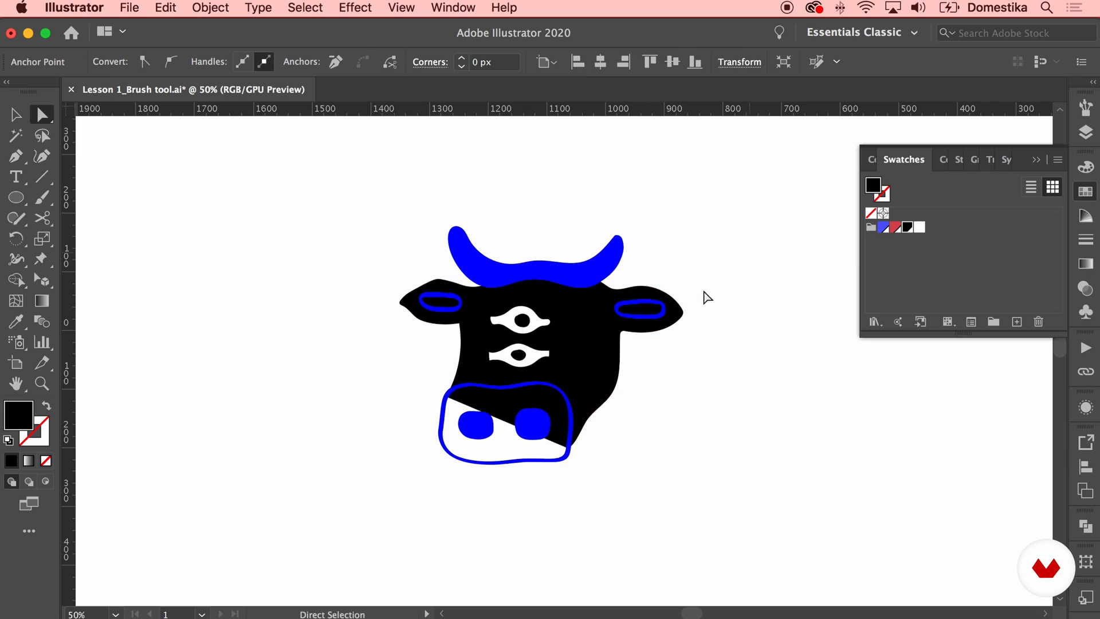
Swap the stroke for a fill on both inner-ear shapes and colour them red
key(v)
click(638, 318)
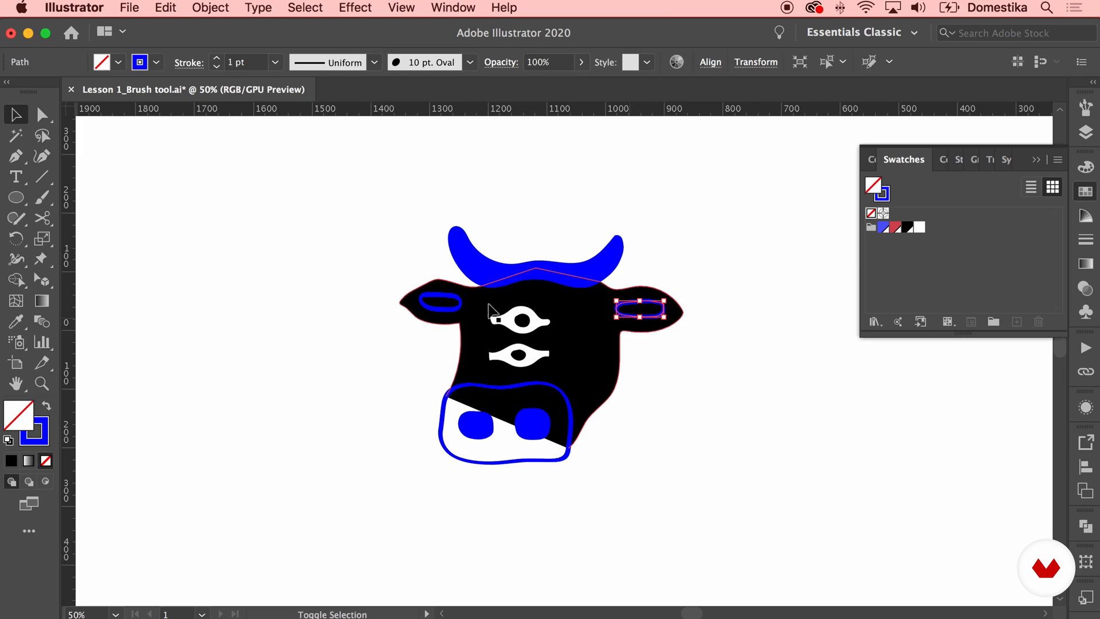
shift+click(452, 302)
click(46, 408)
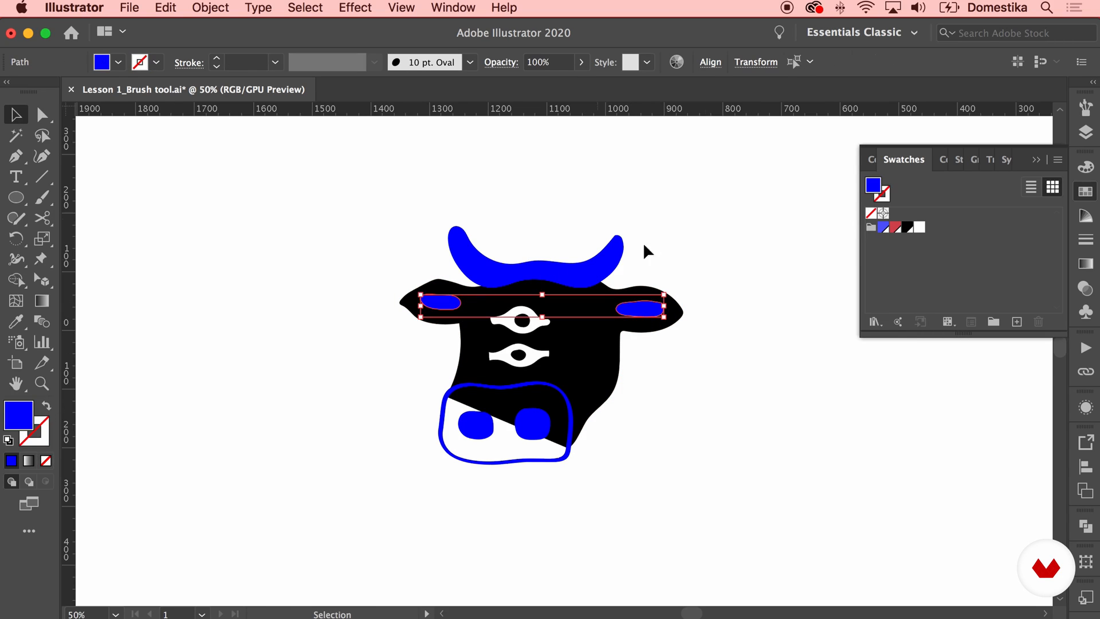
click(895, 227)
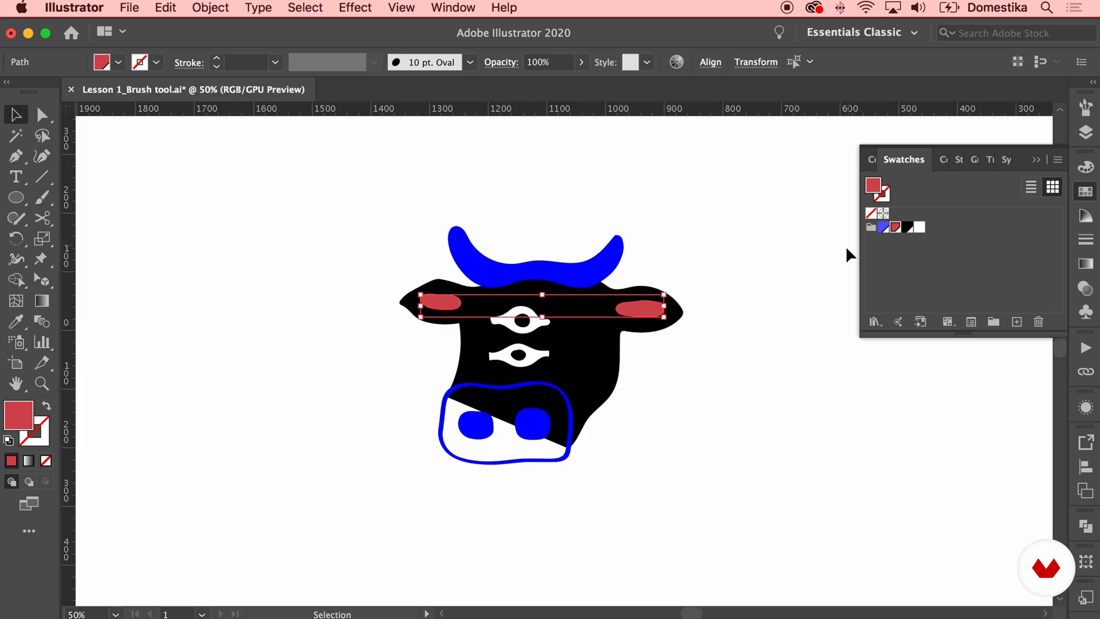
click(682, 381)
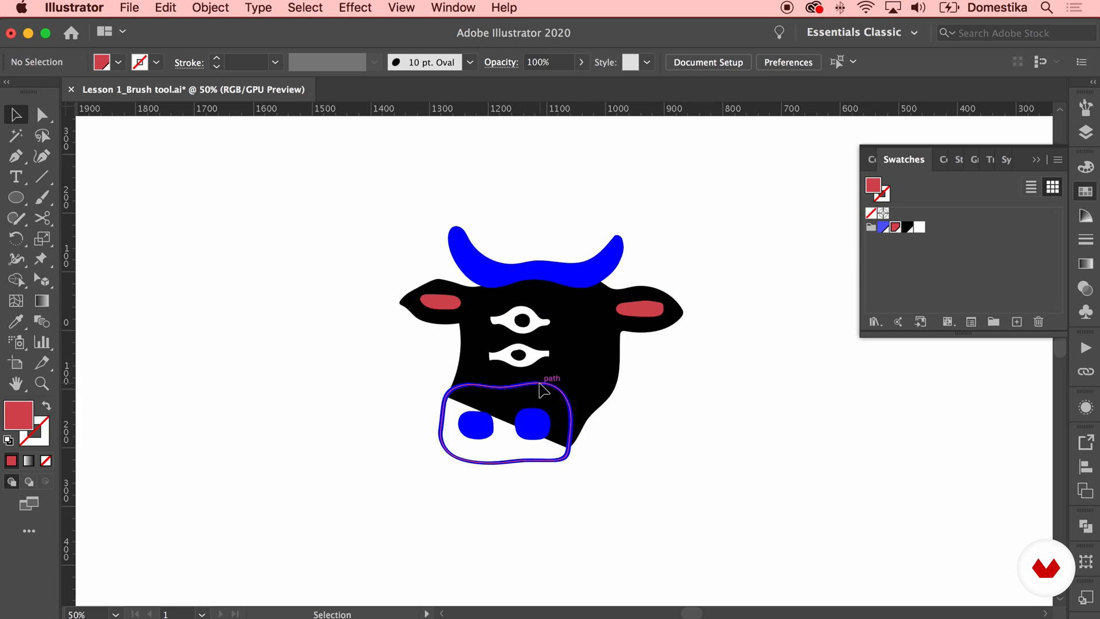
Give the muzzle a red fill in place of its stroke and fill the nostrils black
click(541, 386)
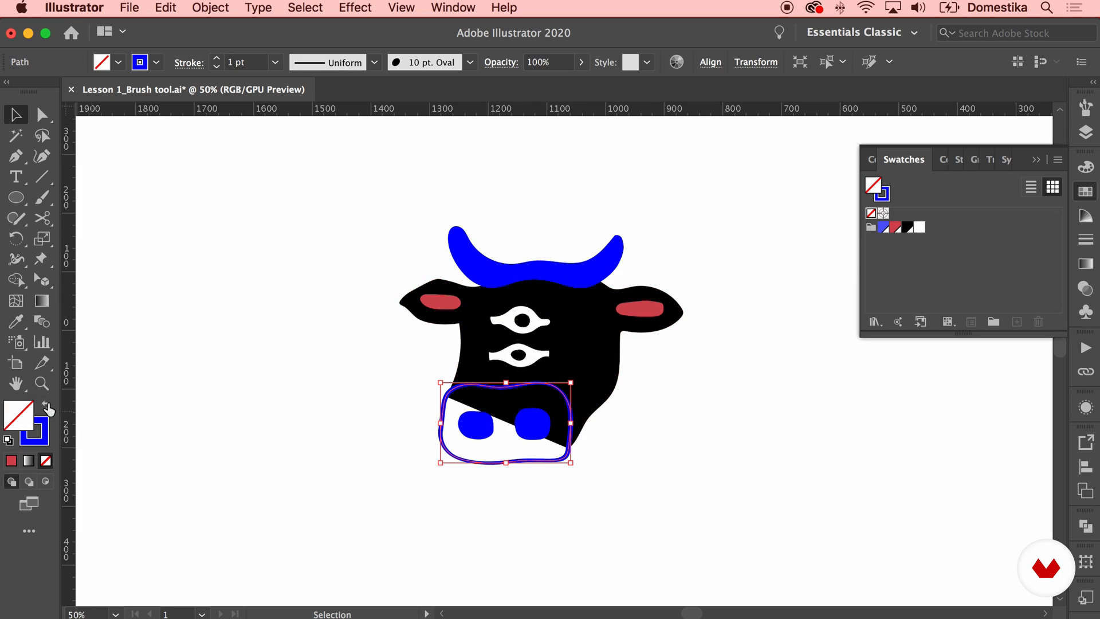
click(46, 407)
click(896, 228)
click(530, 424)
click(906, 228)
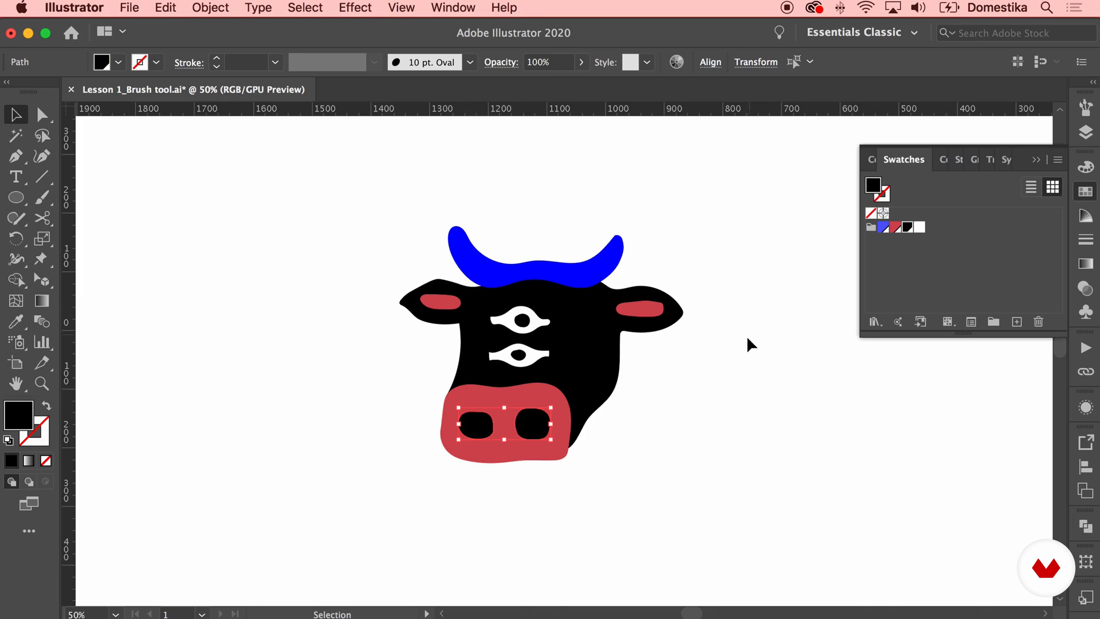
click(748, 344)
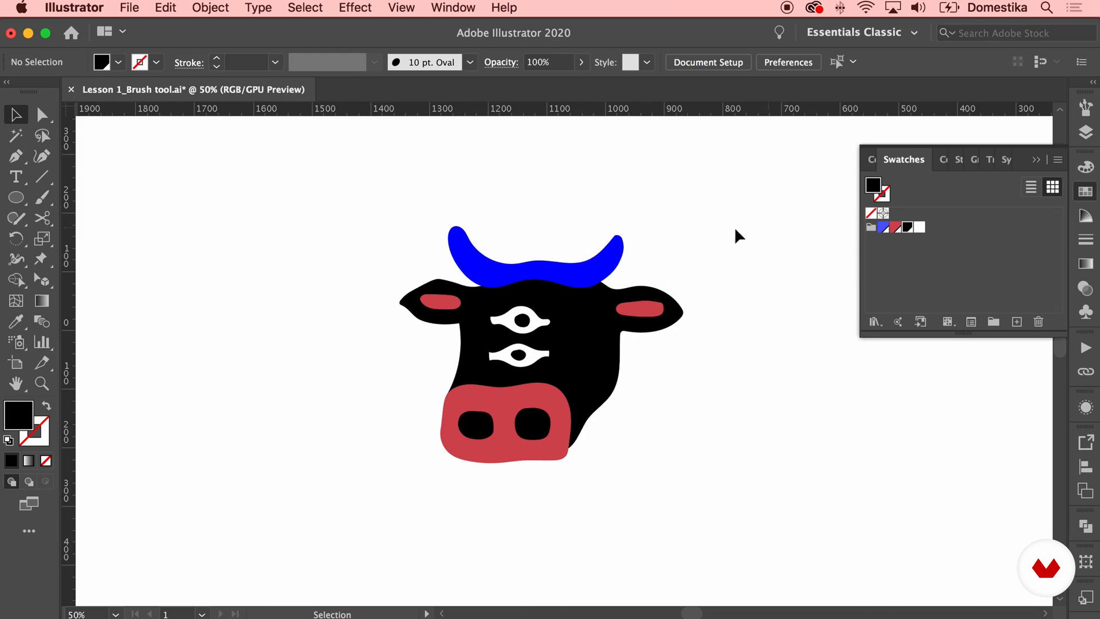
Fill the horns shape with the red swatch
click(602, 266)
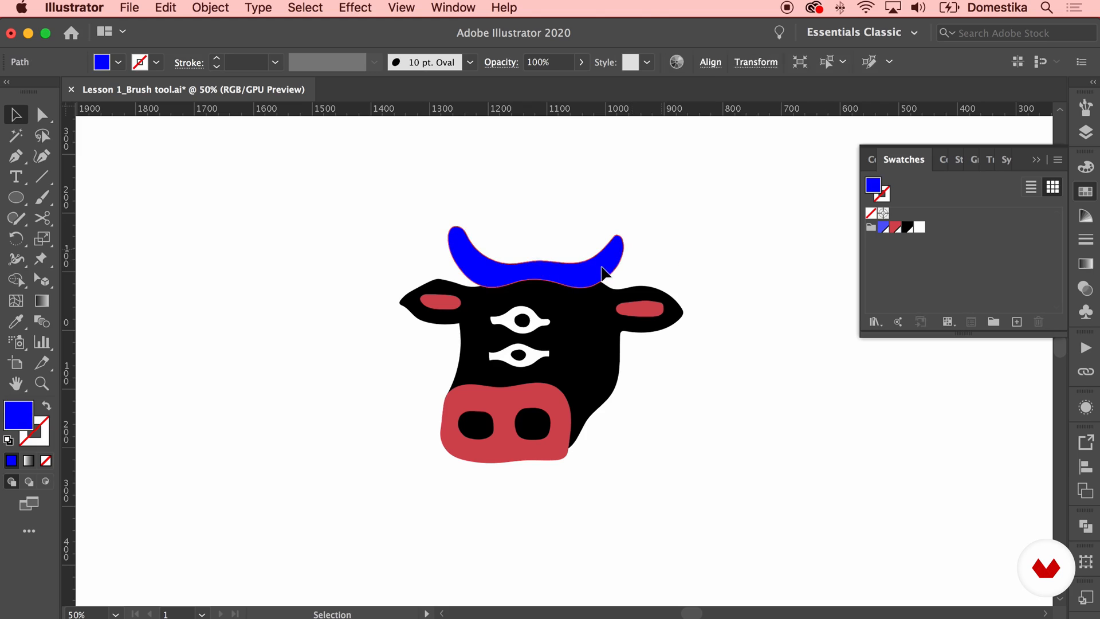
click(896, 228)
click(761, 265)
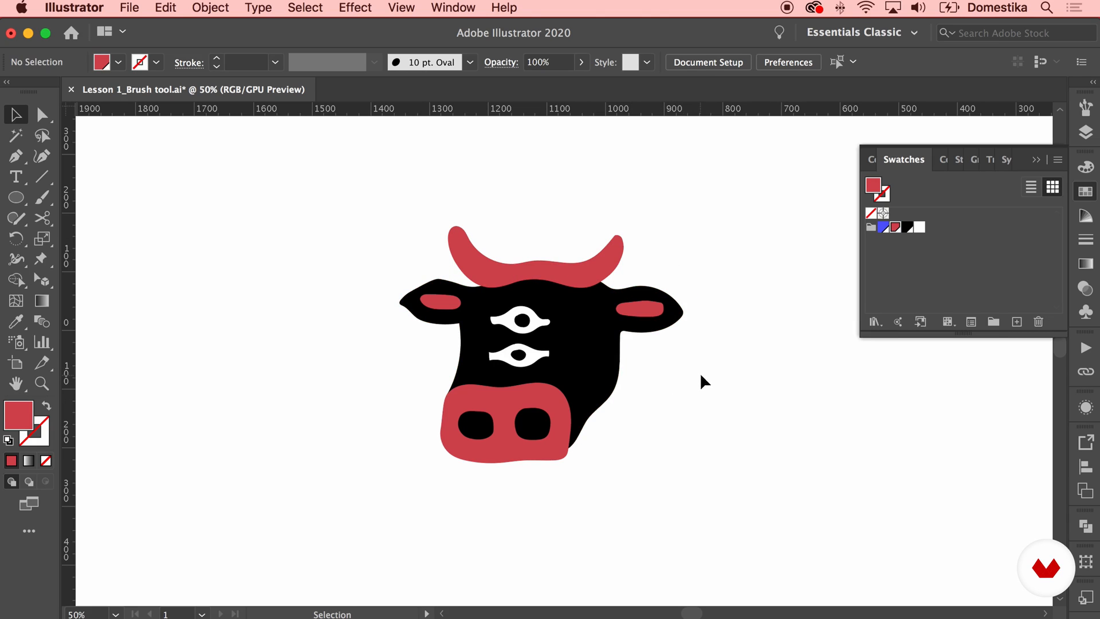
Smooth the two left corner points of the lower eye shape with the Anchor Point tool
key(a)
key(super+equal)
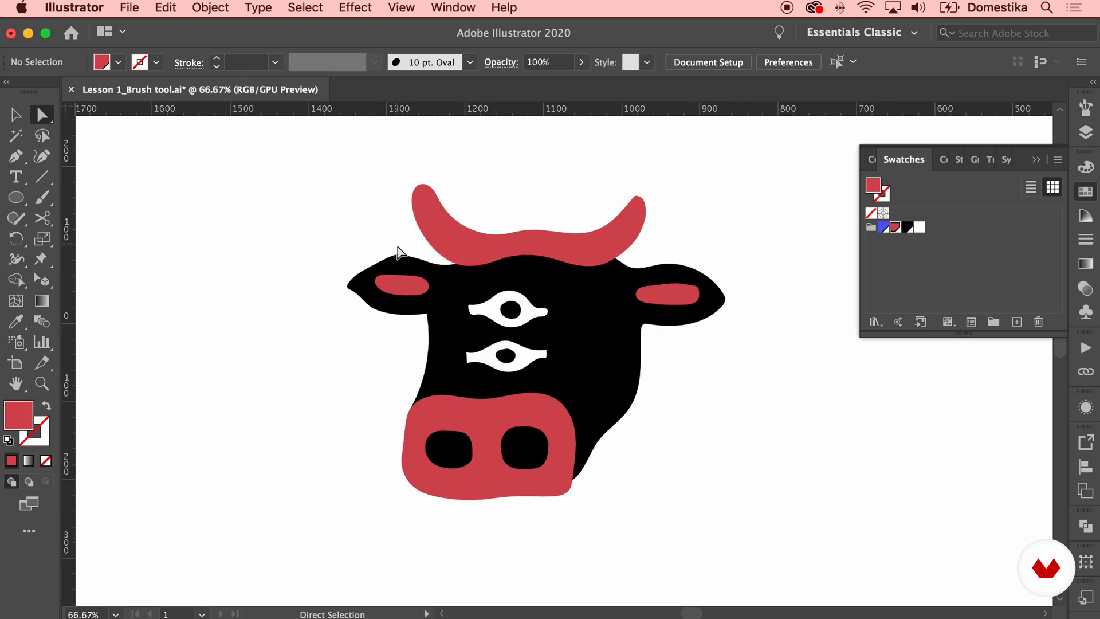
click(399, 257)
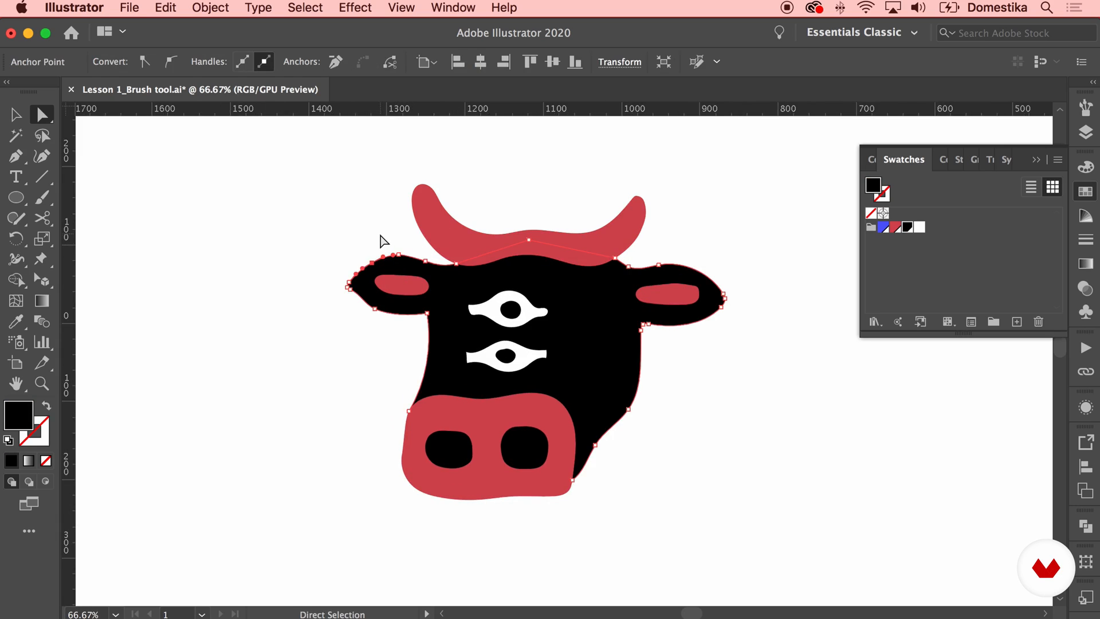
click(381, 238)
key(super+equal)
key(super+equal)
key(super+equal)
click(284, 351)
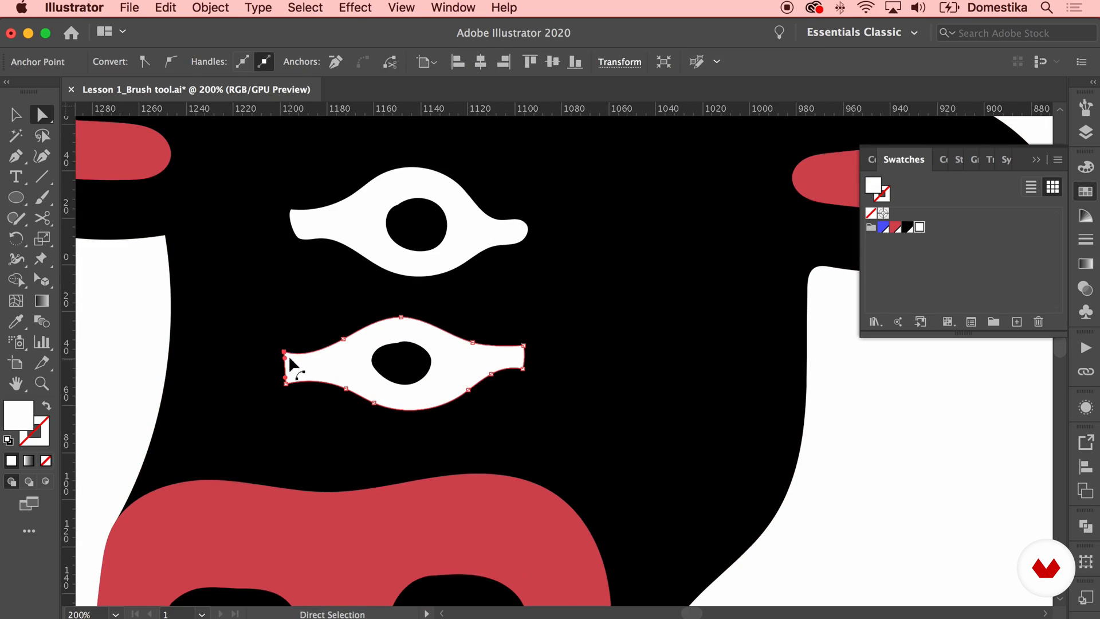
key(super+equal)
drag(15, 156, 114, 232)
mouse_move(557, 355)
mouse_down()
mouse_move(560, 290)
mouse_move(560, 352)
mouse_move(548, 366)
mouse_up()
drag(561, 420, 577, 423)
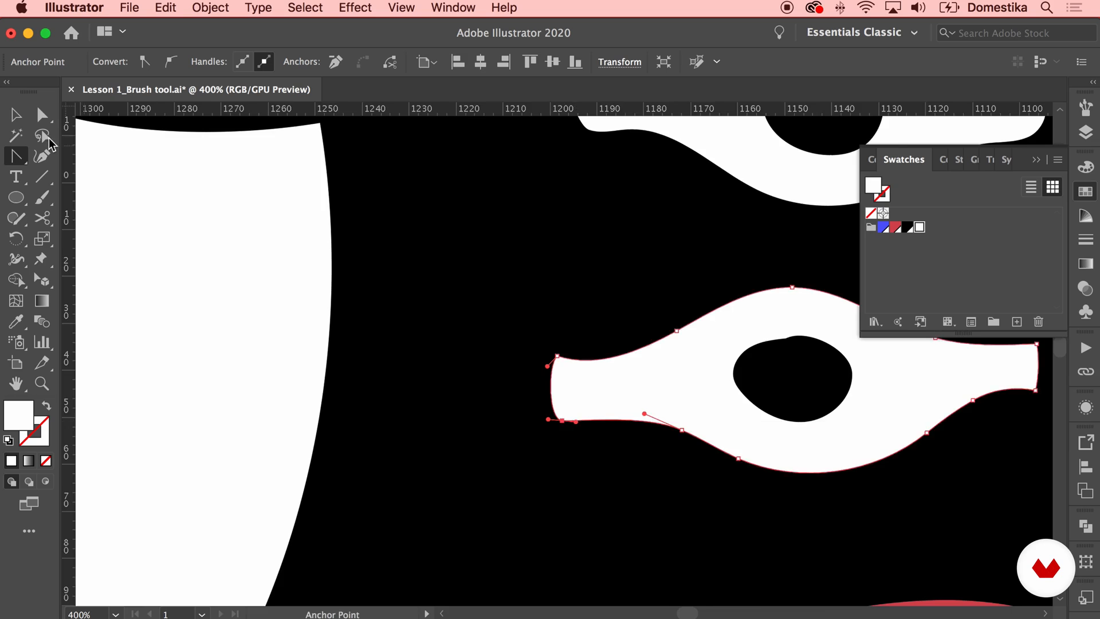
key(super+minus)
key(super+minus)
click(41, 117)
key(super+minus)
click(259, 361)
Draw a rectangle covering the whole artboard and fill it with the blue swatch
key(super+minus)
key(super+minus)
key(super+minus)
key(super+minus)
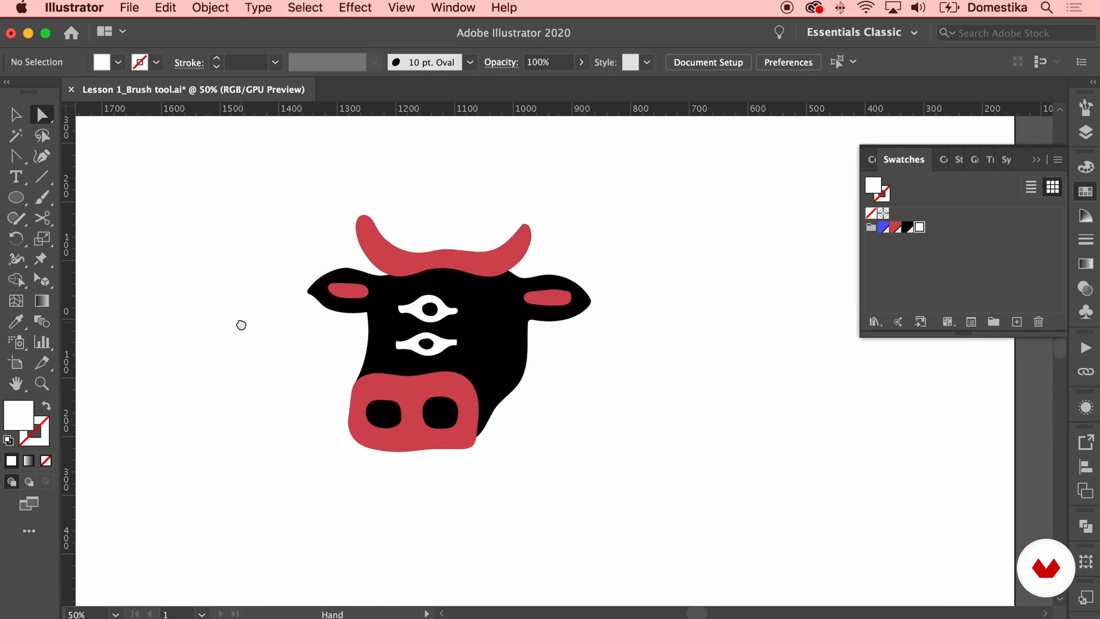
key(super+minus)
click(16, 198)
drag(16, 198, 114, 194)
drag(224, 197, 787, 513)
click(16, 114)
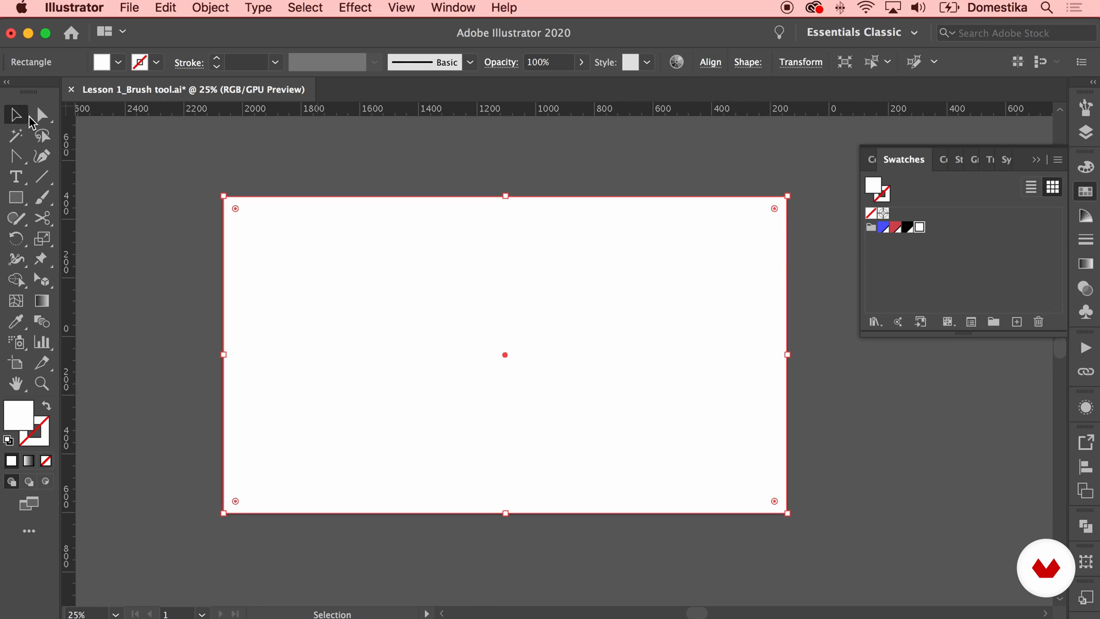
click(884, 227)
Send the blue rectangle to the back, behind the cow head, and deselect it
right_click(631, 171)
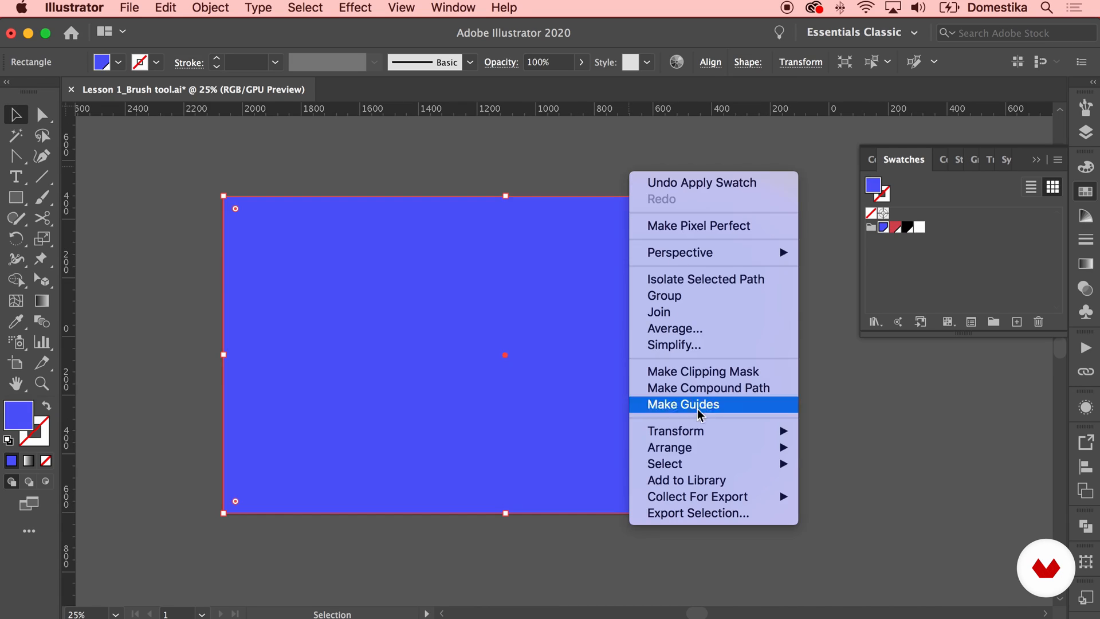
mouse_move(756, 447)
click(831, 496)
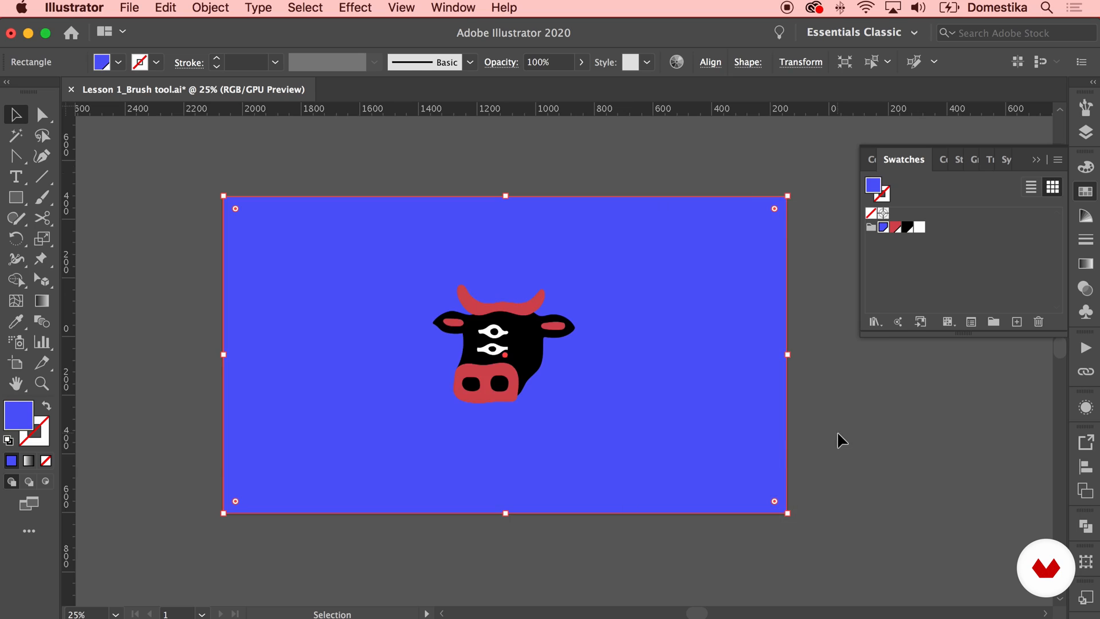
key(super+shift+a)
Replace the lower eye and pupil with a copy of the upper eye placed directly below it, and collapse the Swatches
key(super+equal)
key(super+equal)
key(super+equal)
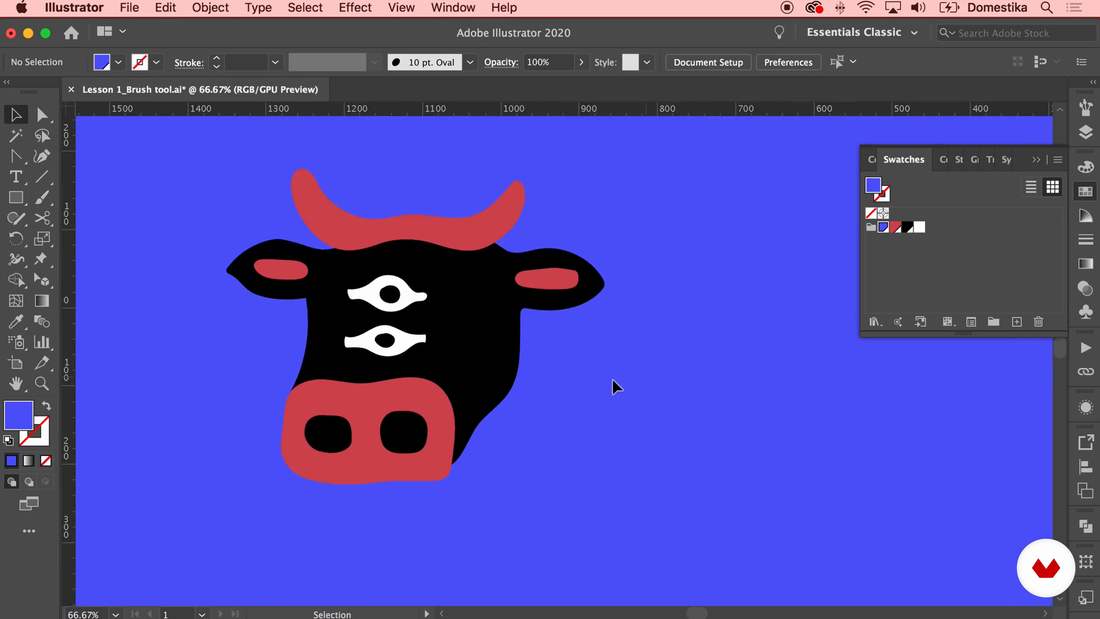
scroll(659, 390, left, 5)
scroll(659, 384, left, 2)
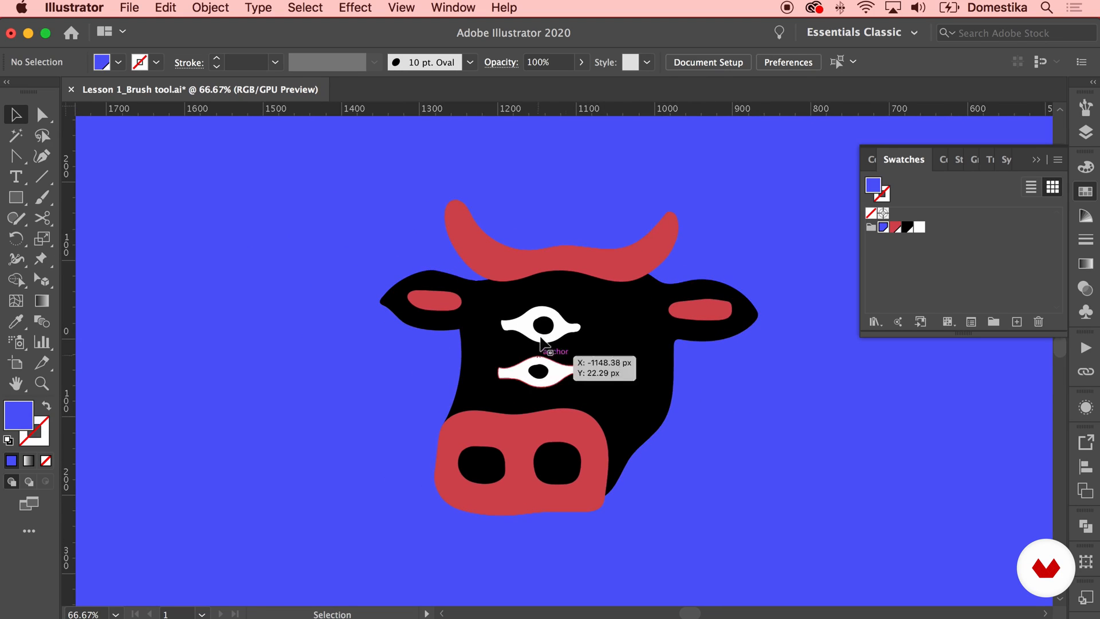
click(567, 376)
key(BackSpace)
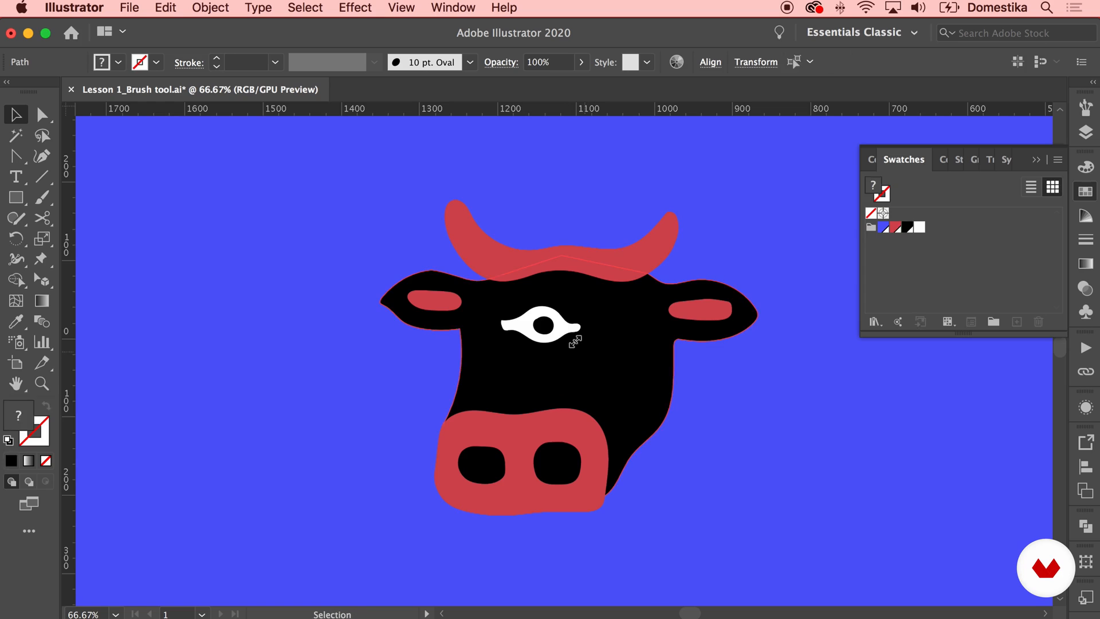
drag(543, 325, 543, 372)
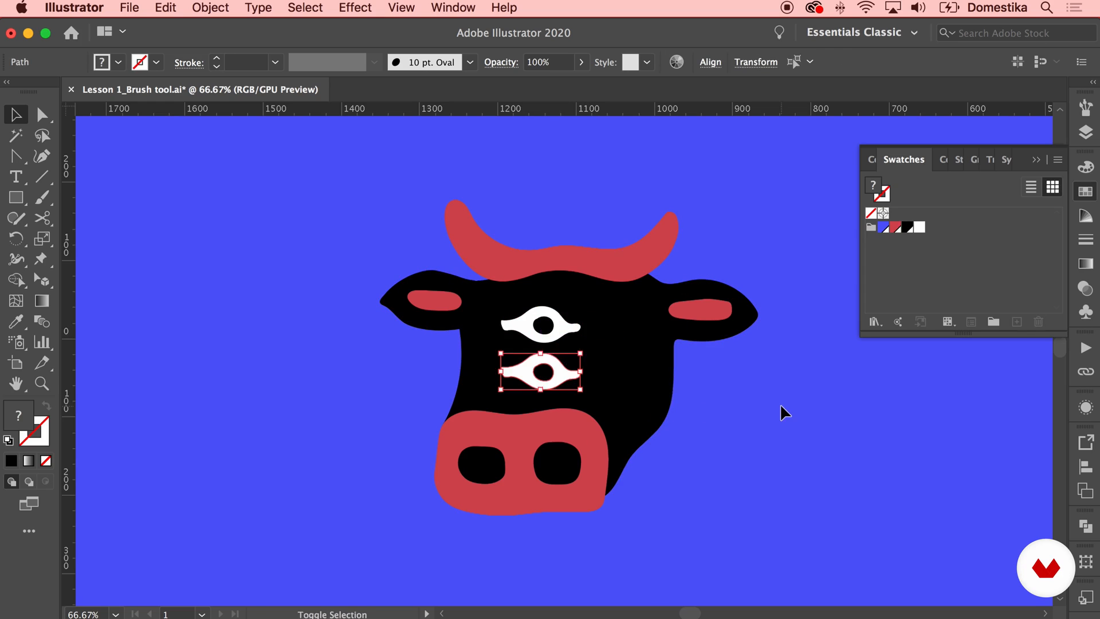
click(771, 401)
key(super+minus)
key(super+minus)
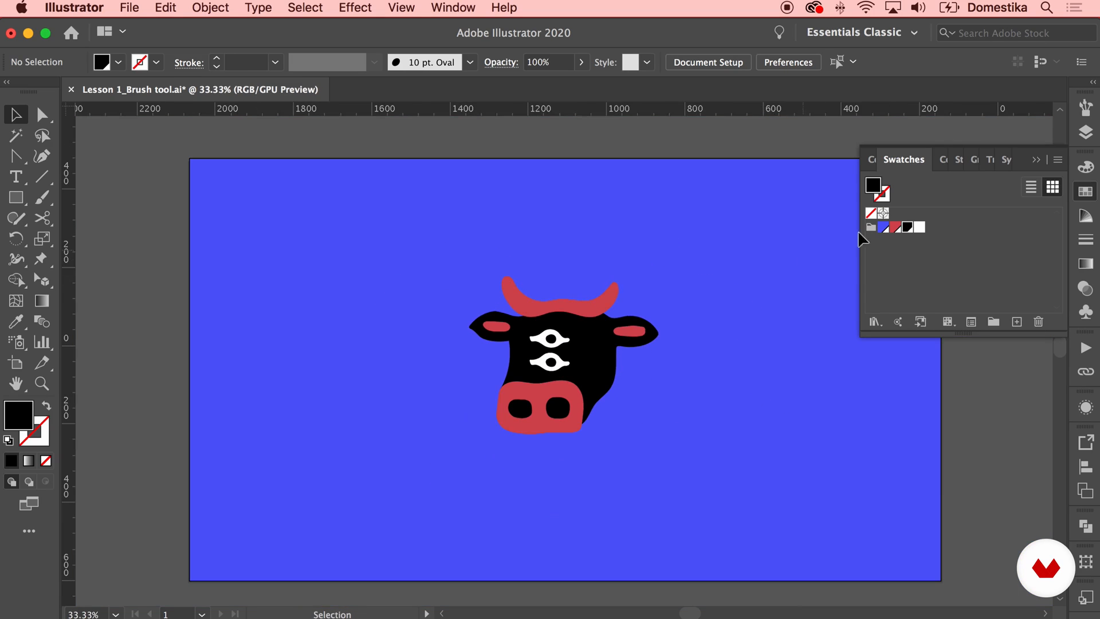
click(1038, 160)
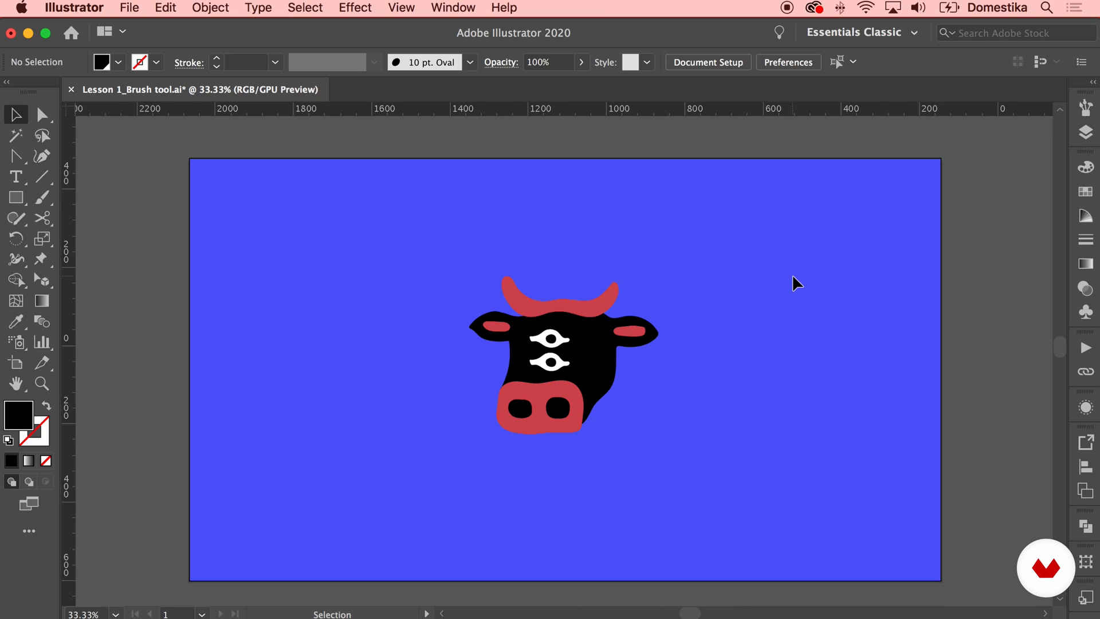
Group the upper eye's white shape with its black pupil
key(super+plus)
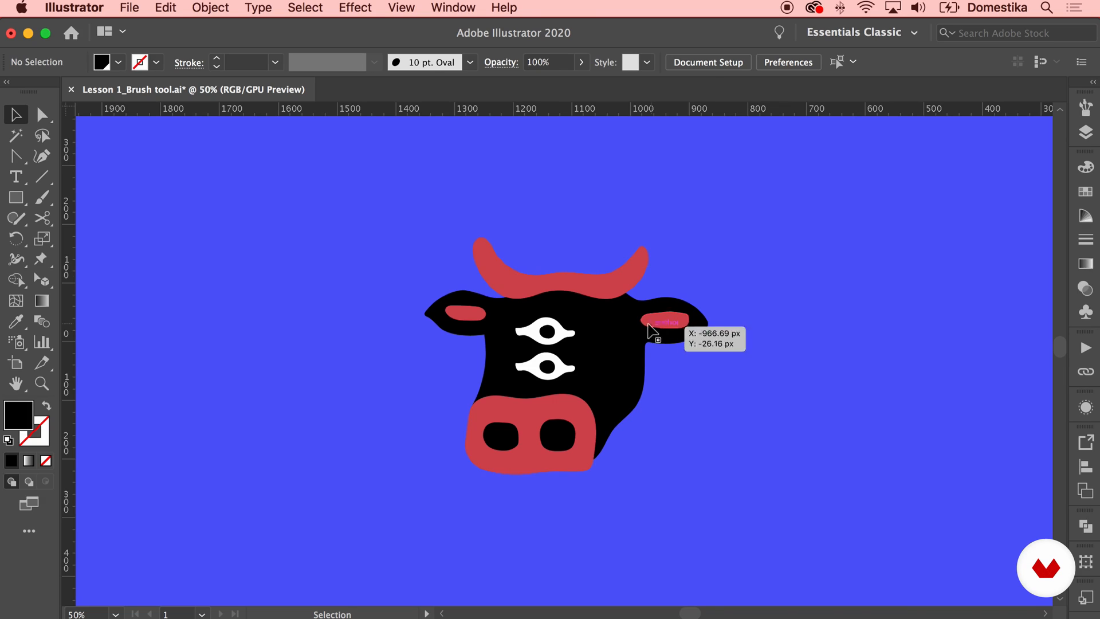
click(559, 324)
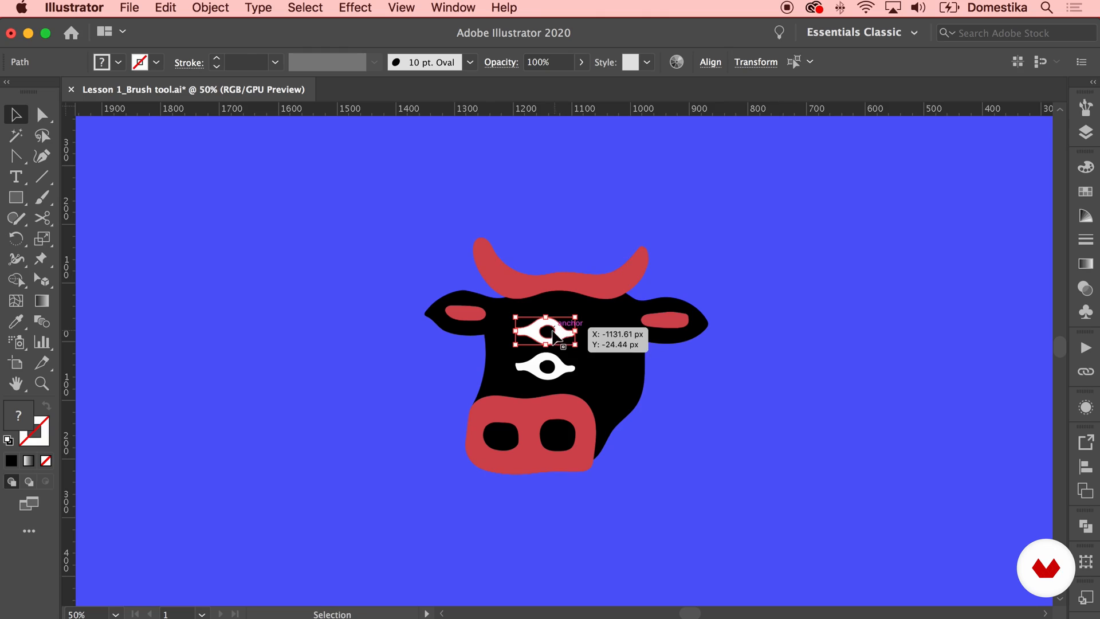
right_click(555, 291)
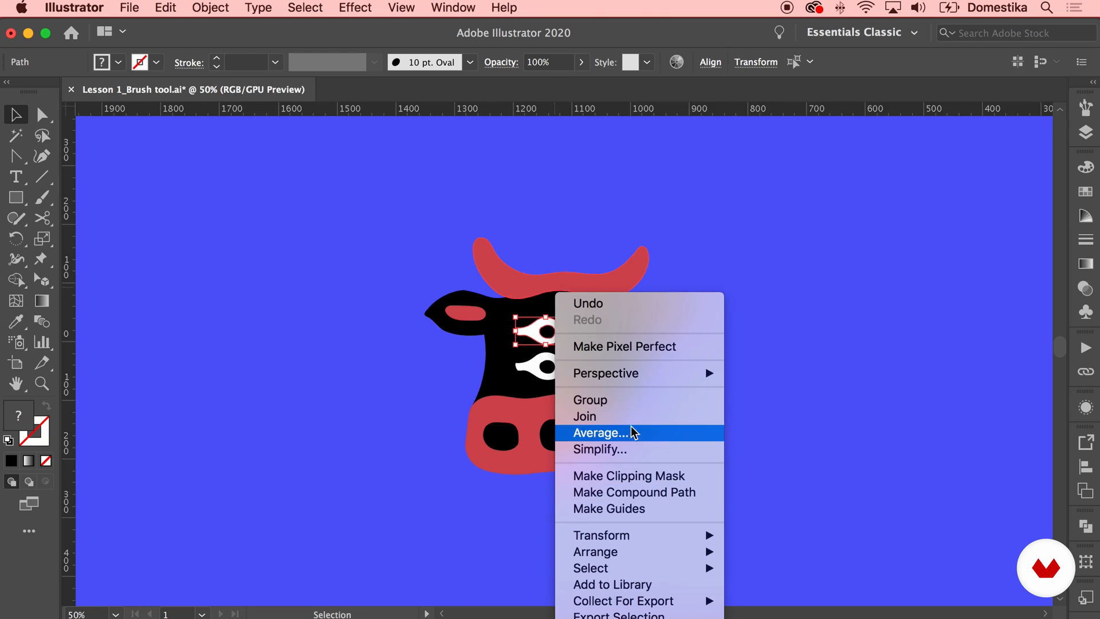
click(630, 400)
Place the grouped eye on the empty canvas above the blue artboard, clear of the cow head
drag(555, 335, 594, 150)
click(726, 181)
drag(727, 183, 739, 485)
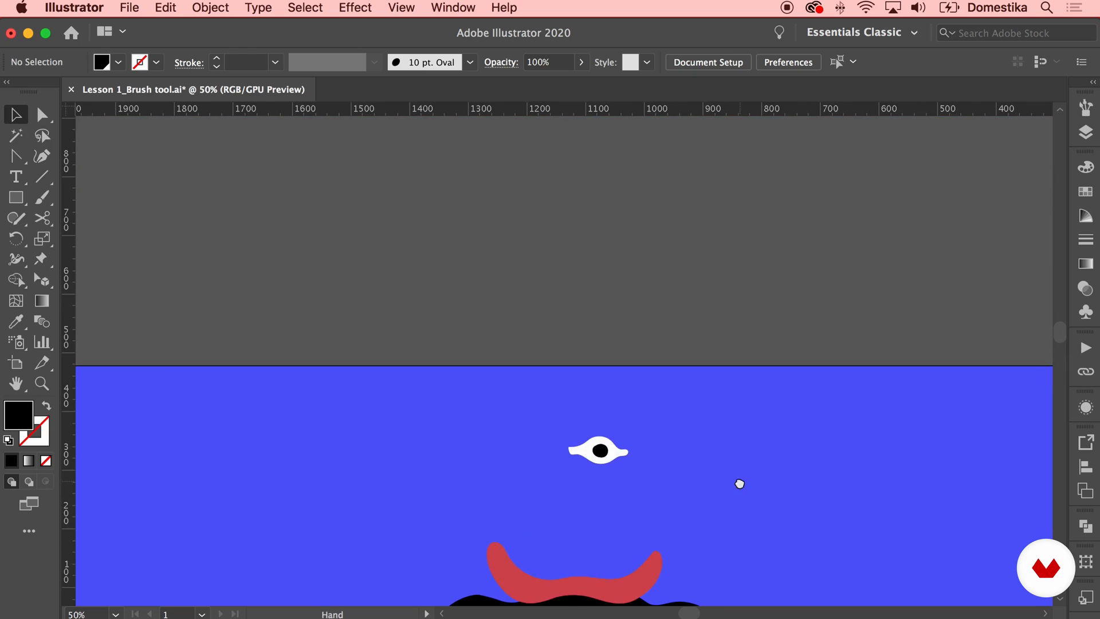
drag(617, 454, 544, 551)
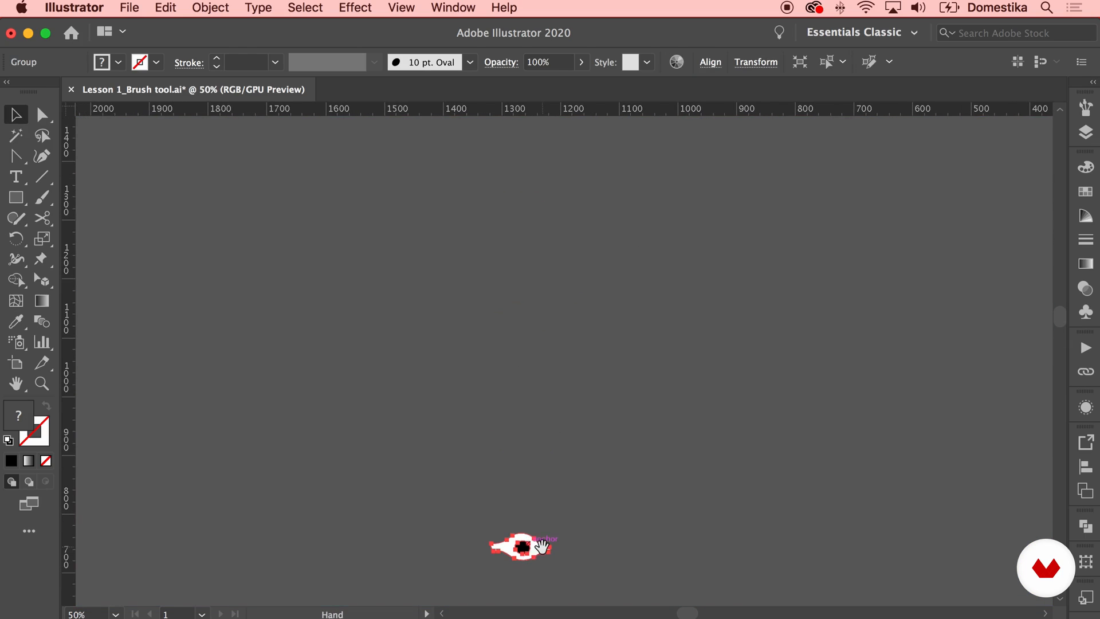
drag(513, 510, 409, 320)
click(653, 364)
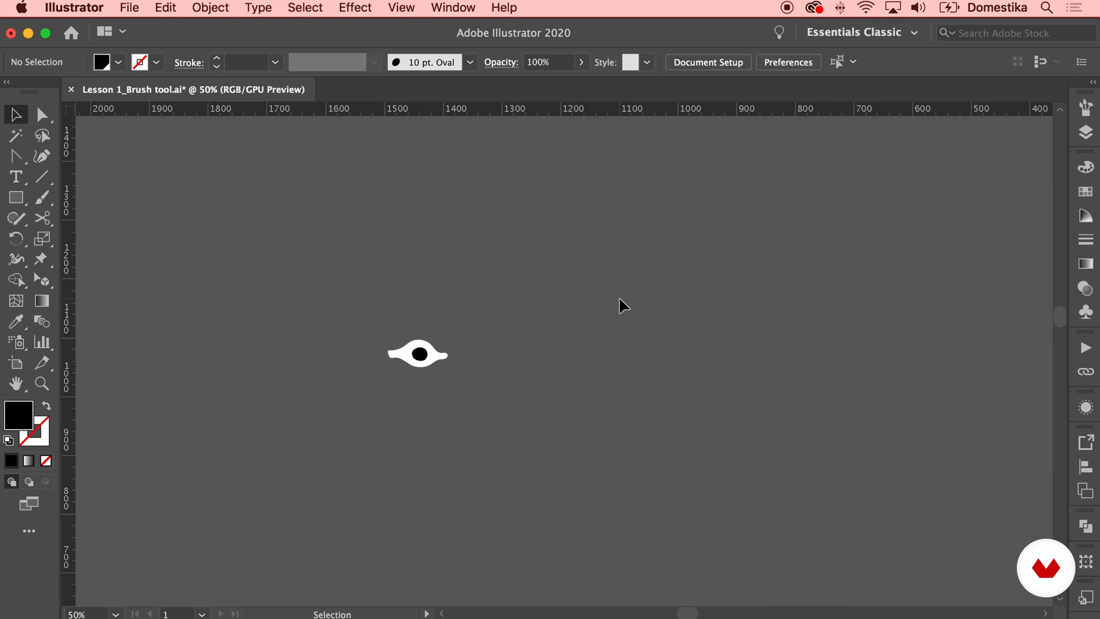
Add the grouped eye to the Brushes collection as a new scatter brush and bring up its options
click(412, 350)
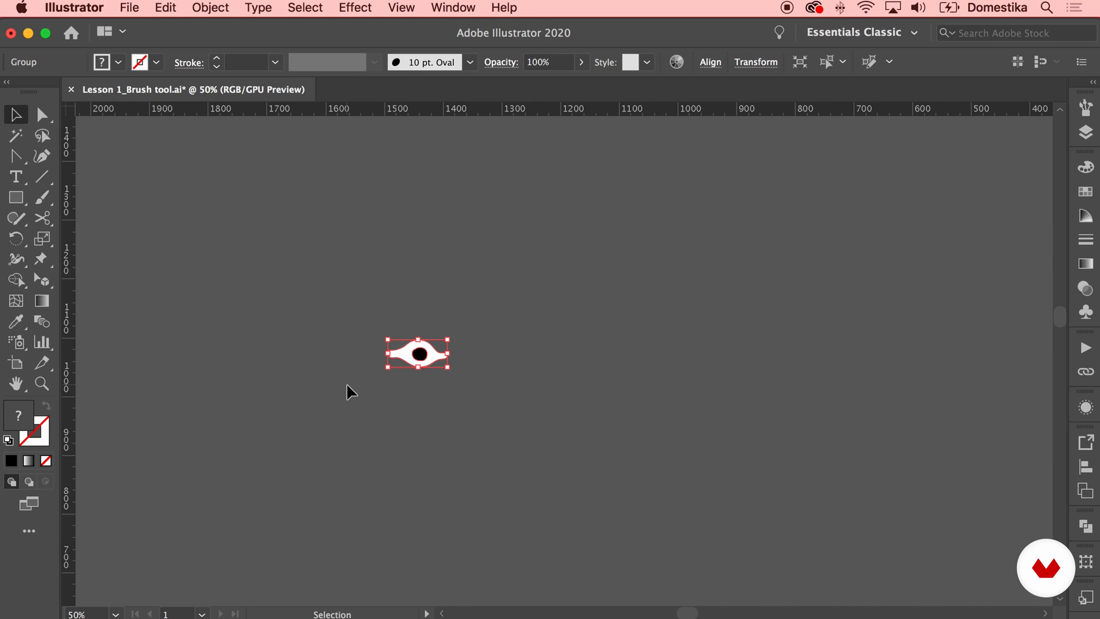
click(453, 7)
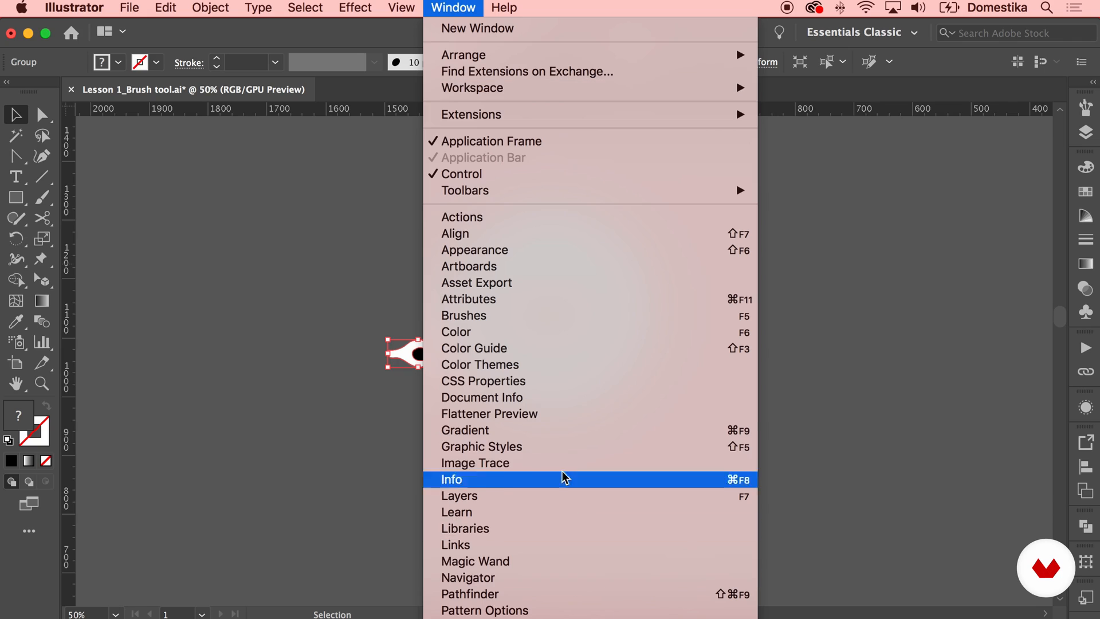
click(476, 317)
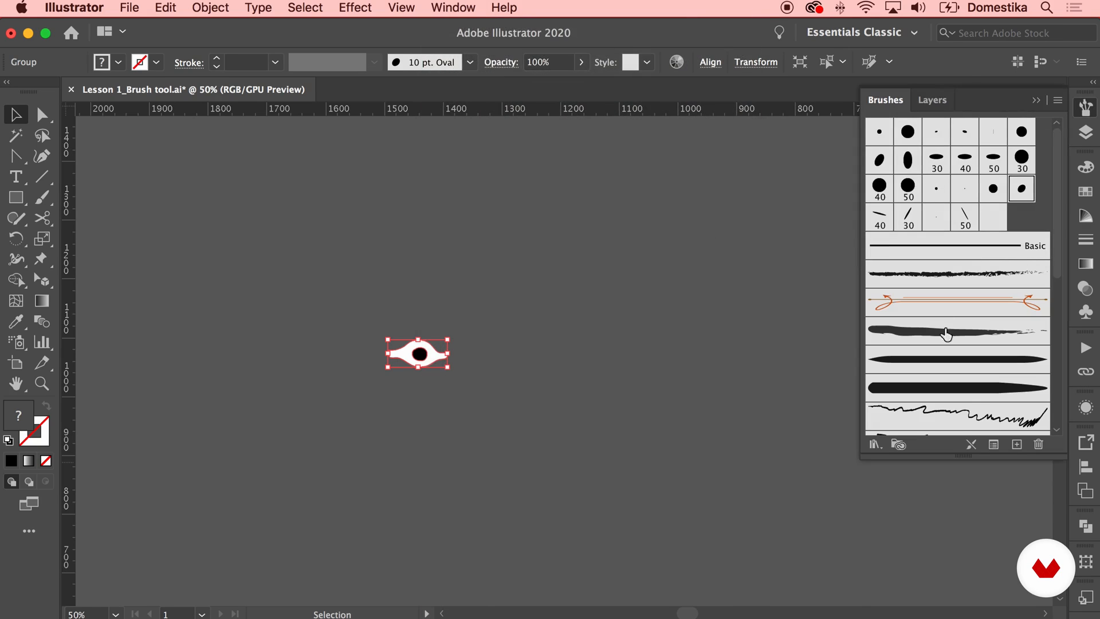
mouse_move(450, 352)
mouse_down()
mouse_move(946, 222)
mouse_move(1020, 222)
mouse_up()
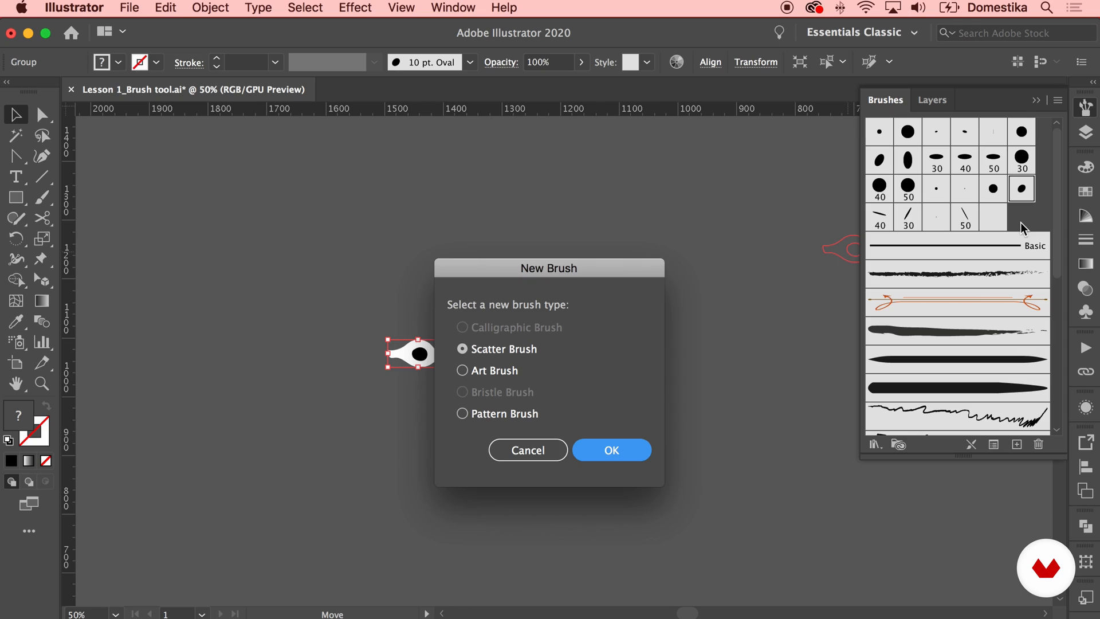
mouse_move(483, 273)
mouse_down()
mouse_move(559, 215)
mouse_move(539, 215)
mouse_up()
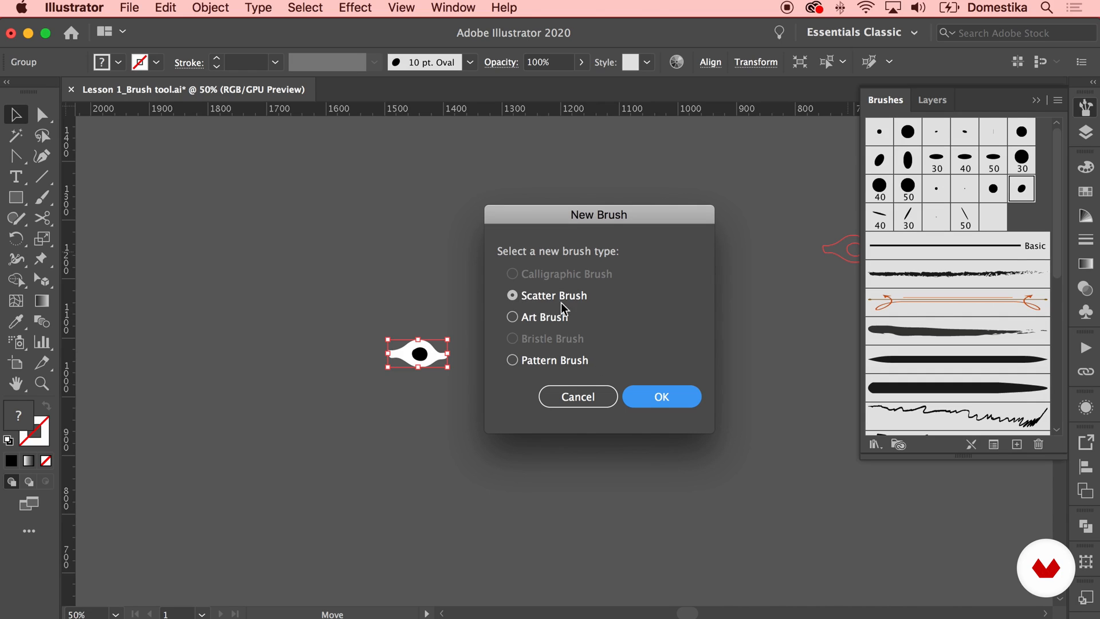
click(665, 398)
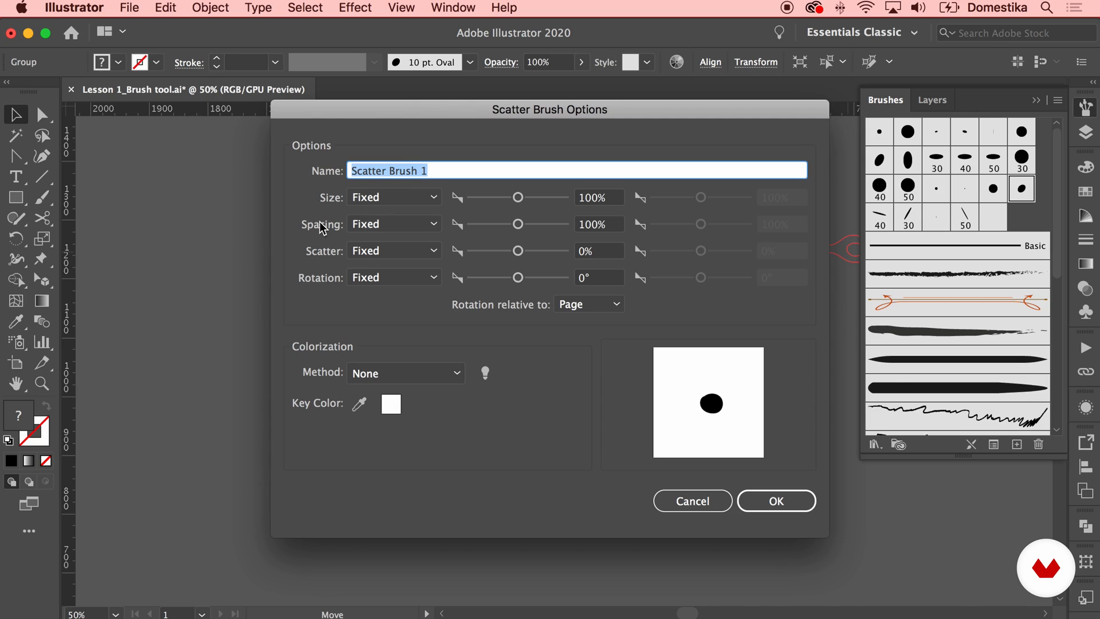
Name the scatter brush Eye 1 and create it with size 291%, spacing 270% and rotation 52°
drag(519, 198, 526, 224)
drag(518, 277, 531, 277)
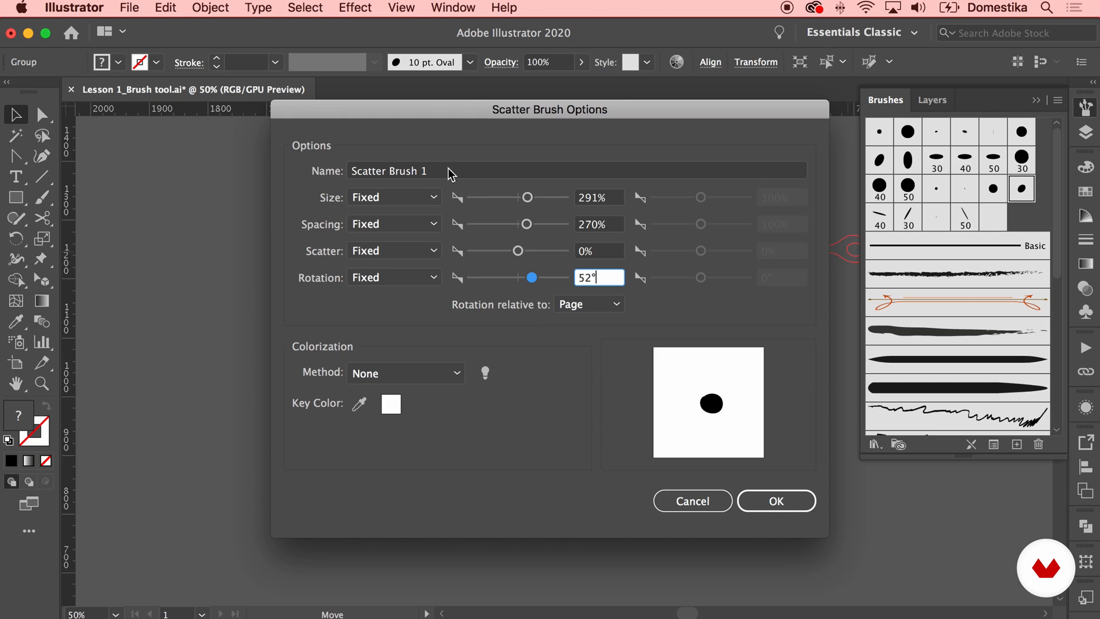
click(350, 170)
text(Eye 1)
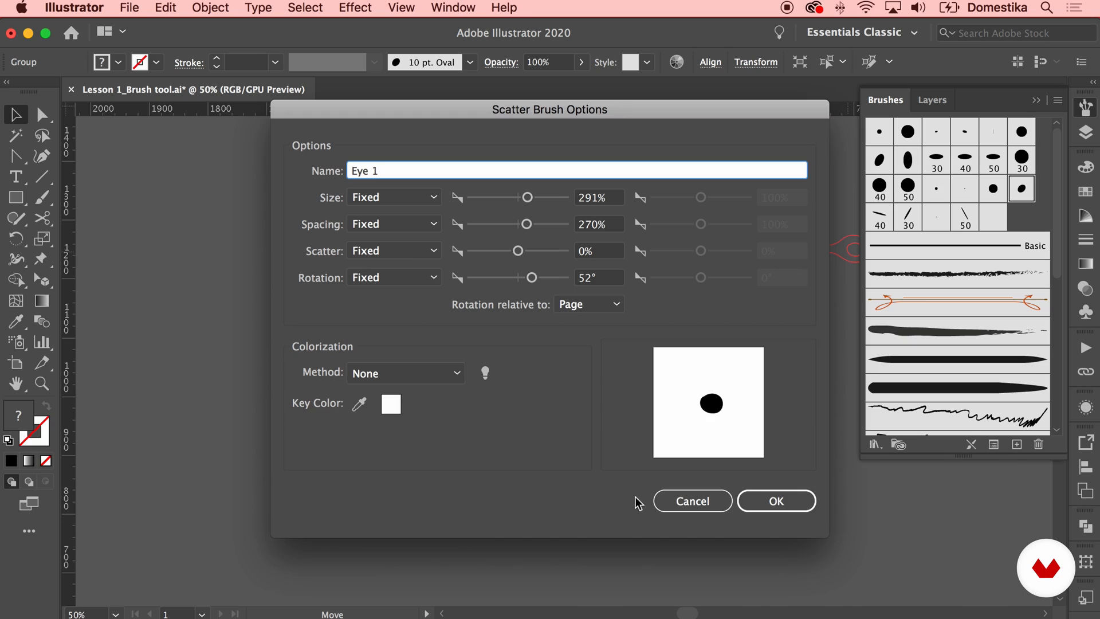
click(776, 504)
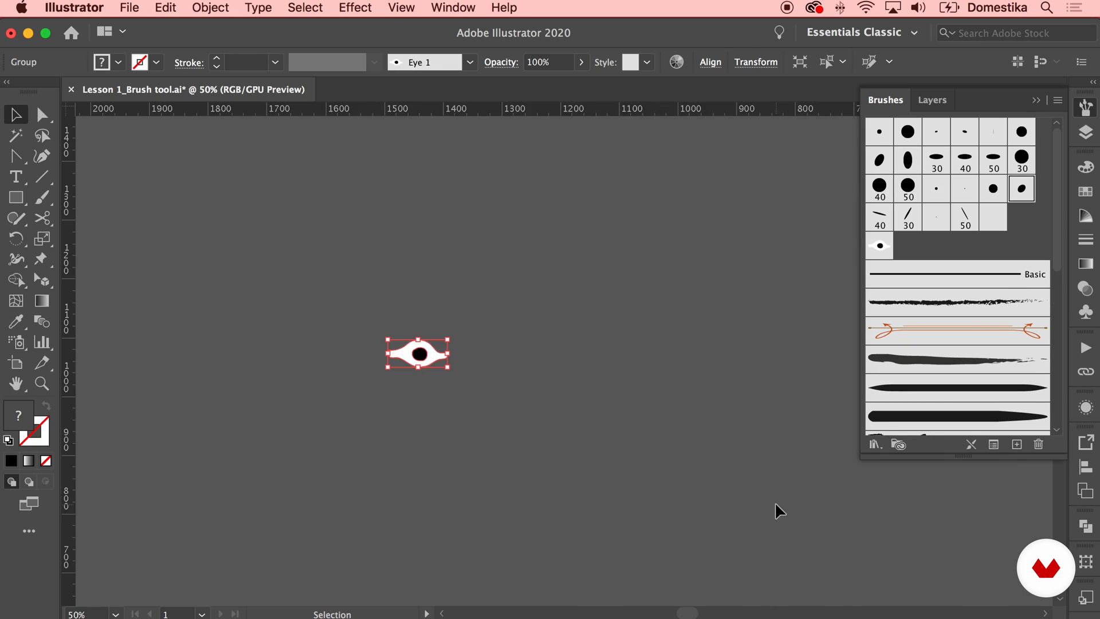
Deselect the eye and paint a long wavy stroke across the empty canvas with the Eye 1 brush
click(669, 490)
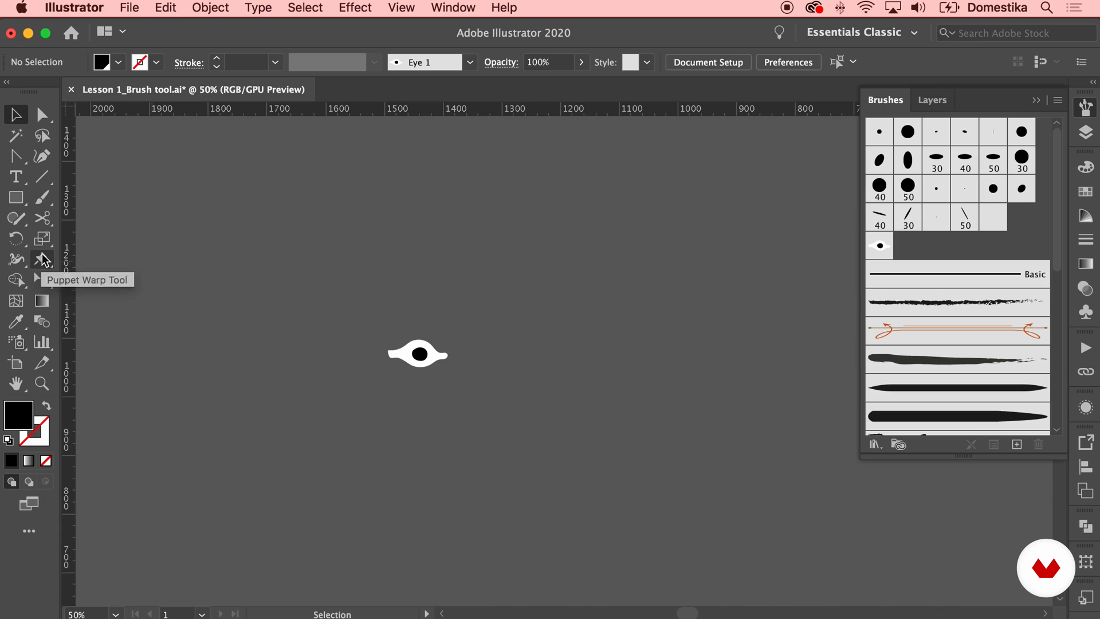
click(46, 201)
mouse_move(229, 299)
mouse_down()
mouse_move(238, 274)
mouse_move(357, 186)
mouse_move(578, 297)
mouse_move(668, 205)
mouse_move(754, 260)
mouse_up()
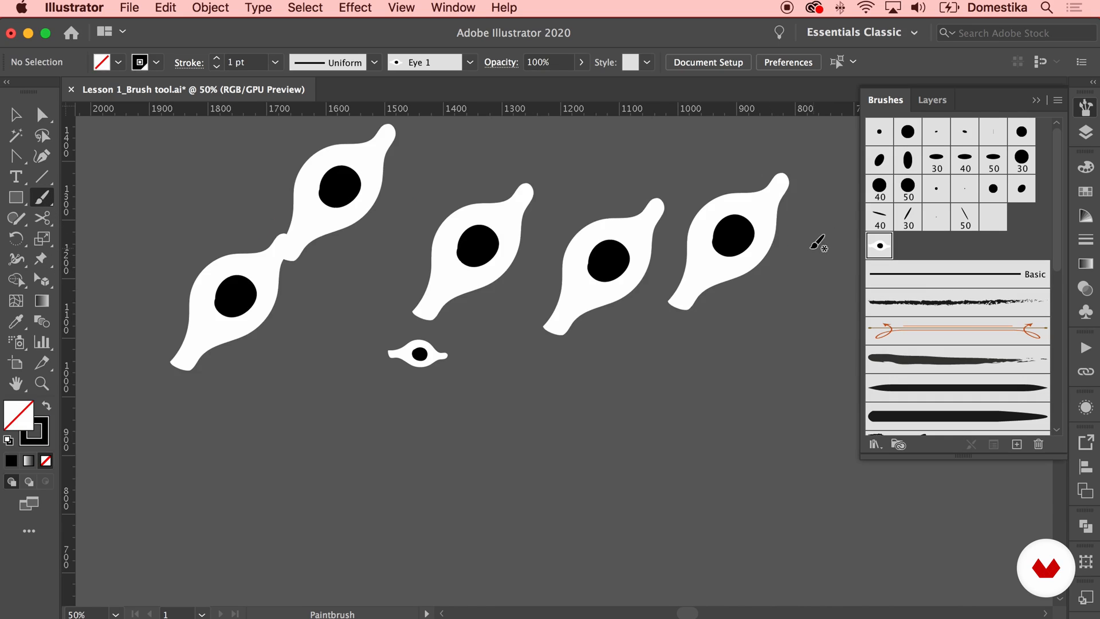
Select the wavy eye stroke, try calligraphic brushes on it, and reapply the Eye 1 brush
click(15, 114)
click(264, 256)
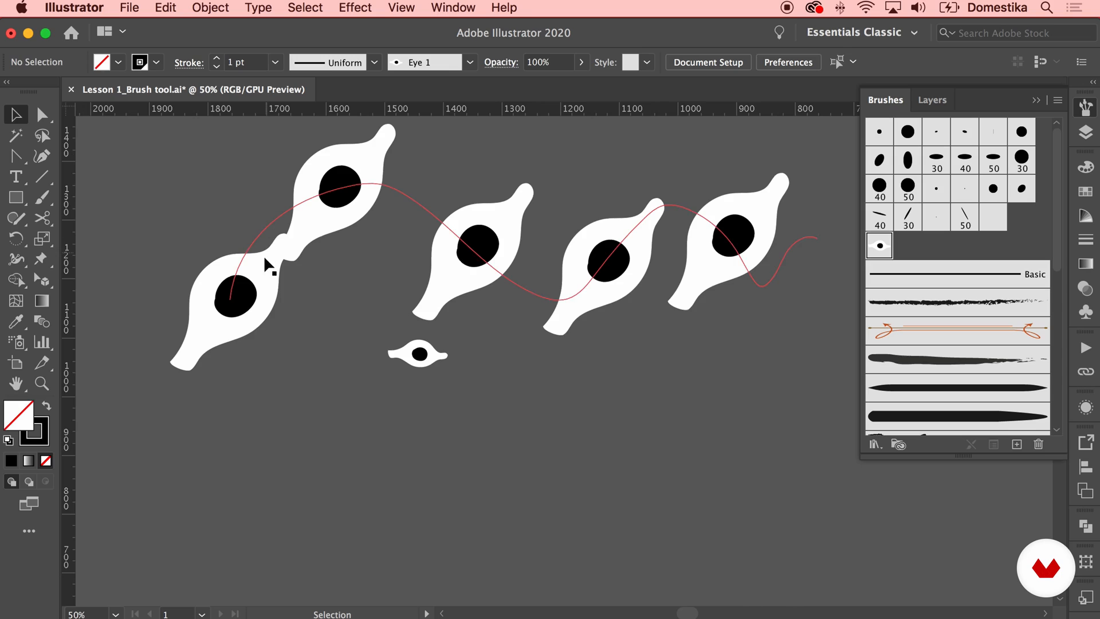
click(250, 268)
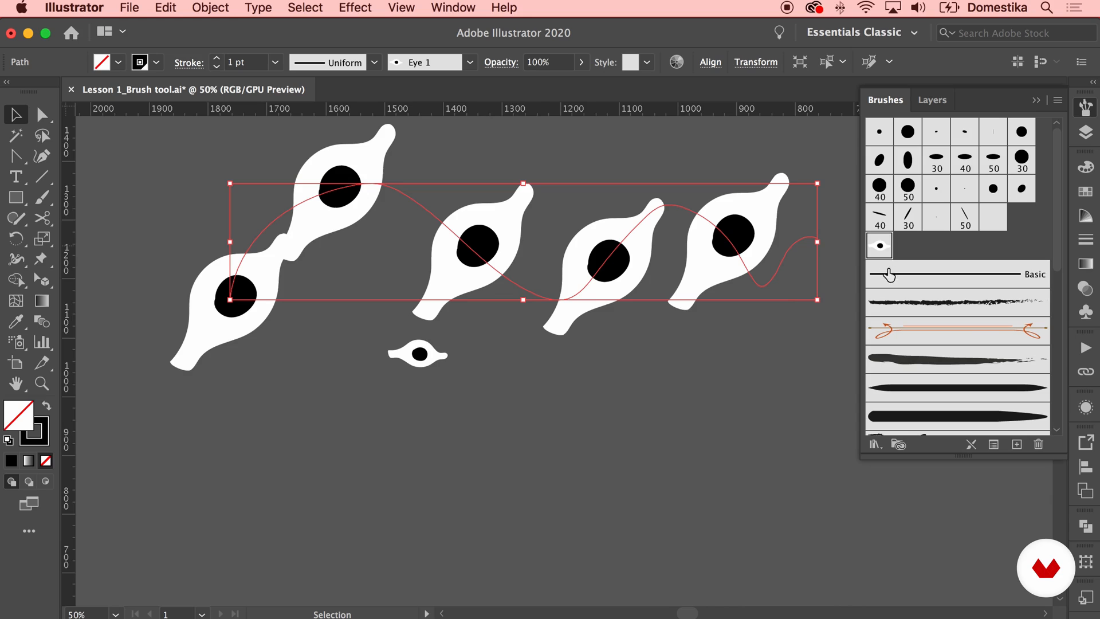
click(887, 225)
click(908, 188)
click(908, 162)
click(880, 246)
Move the original grouped eye straight down, clear of the painted stroke, and deselect it
click(420, 362)
drag(410, 442, 410, 442)
click(568, 420)
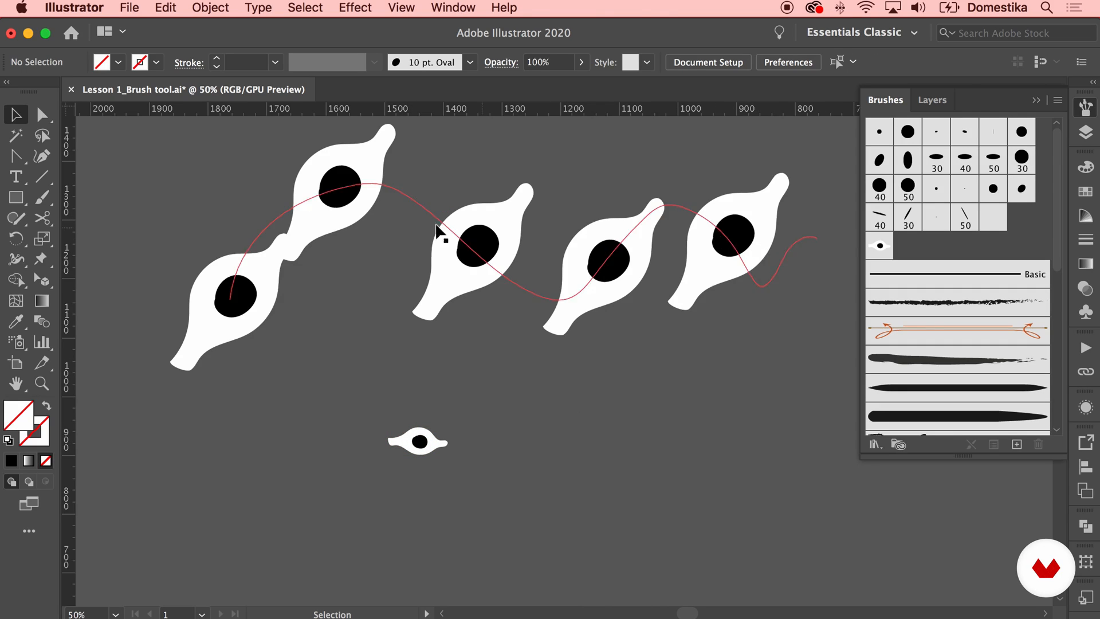
Set the Eye 1 brush's size to 47% and apply the change to the existing strokes
double_click(880, 246)
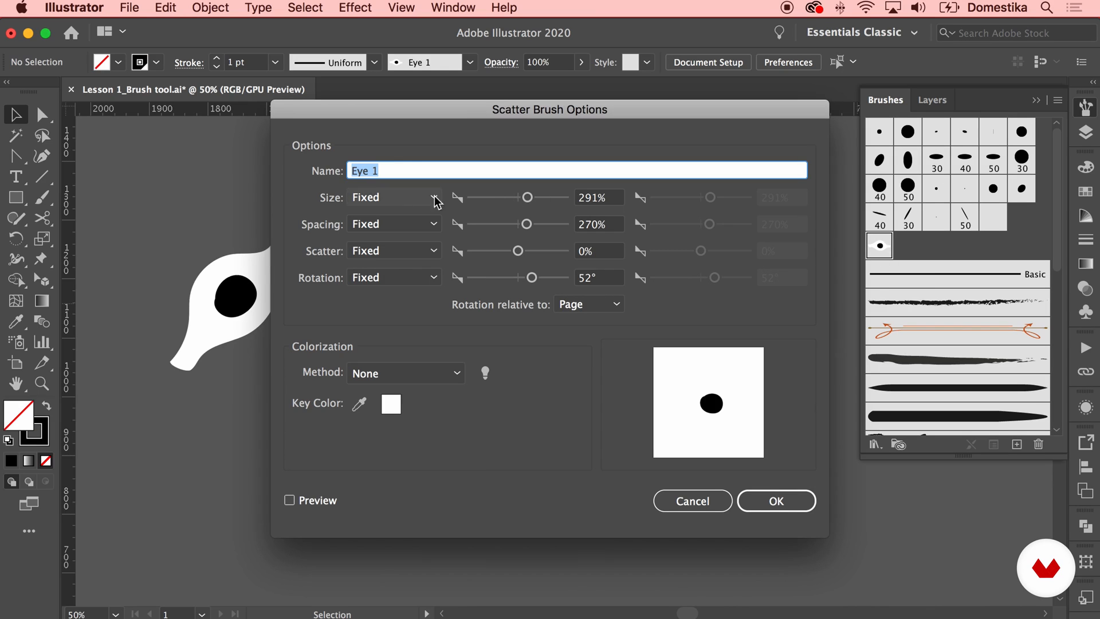
click(496, 198)
drag(496, 198, 491, 197)
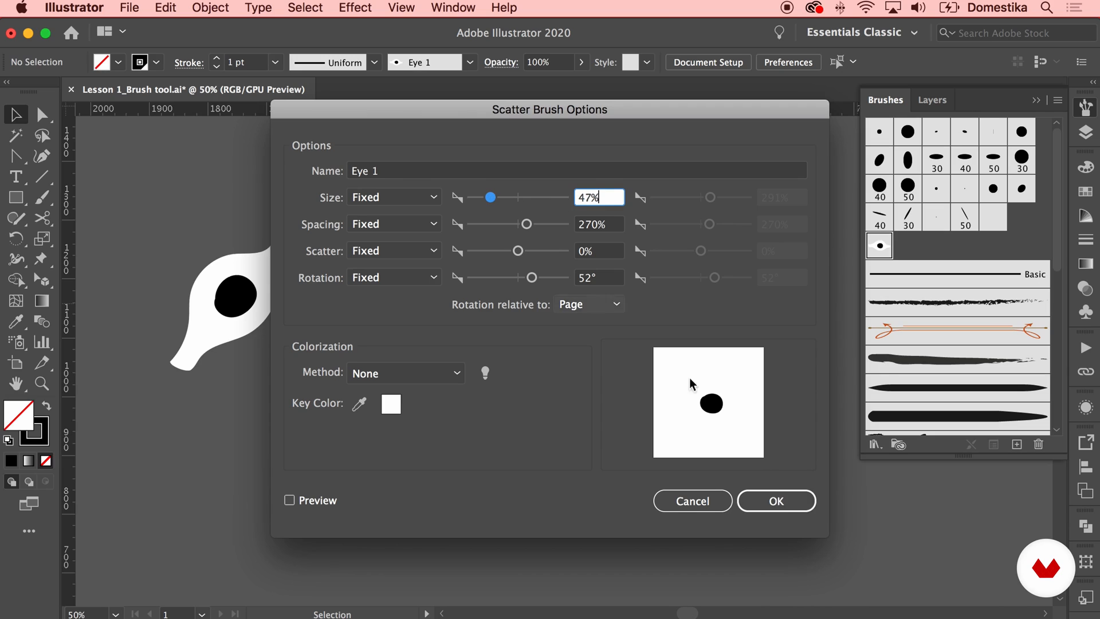
click(777, 502)
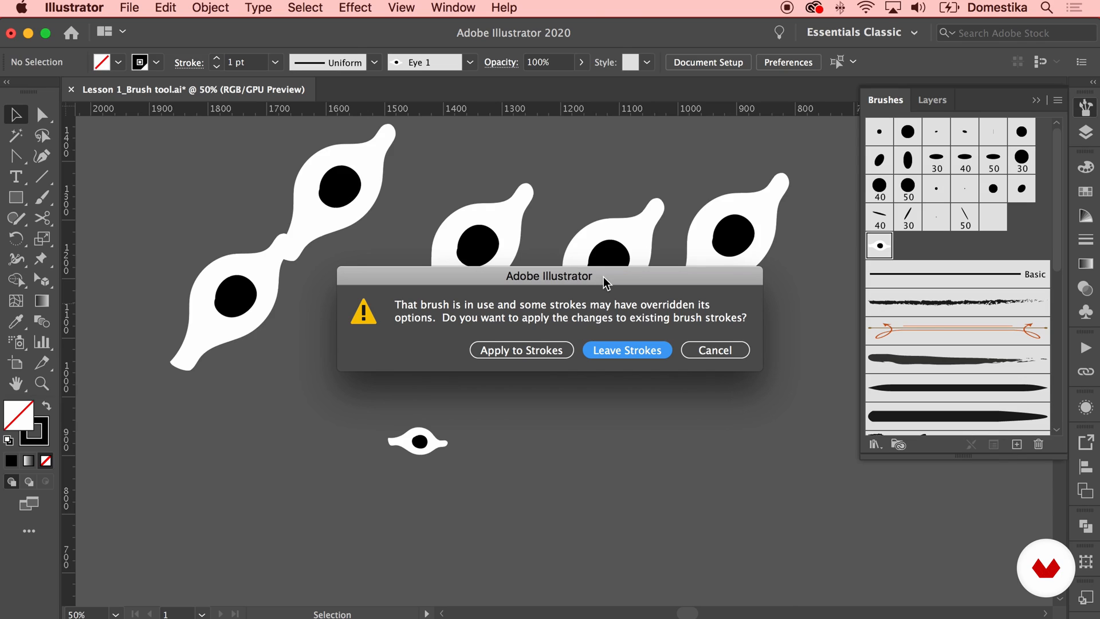
click(532, 350)
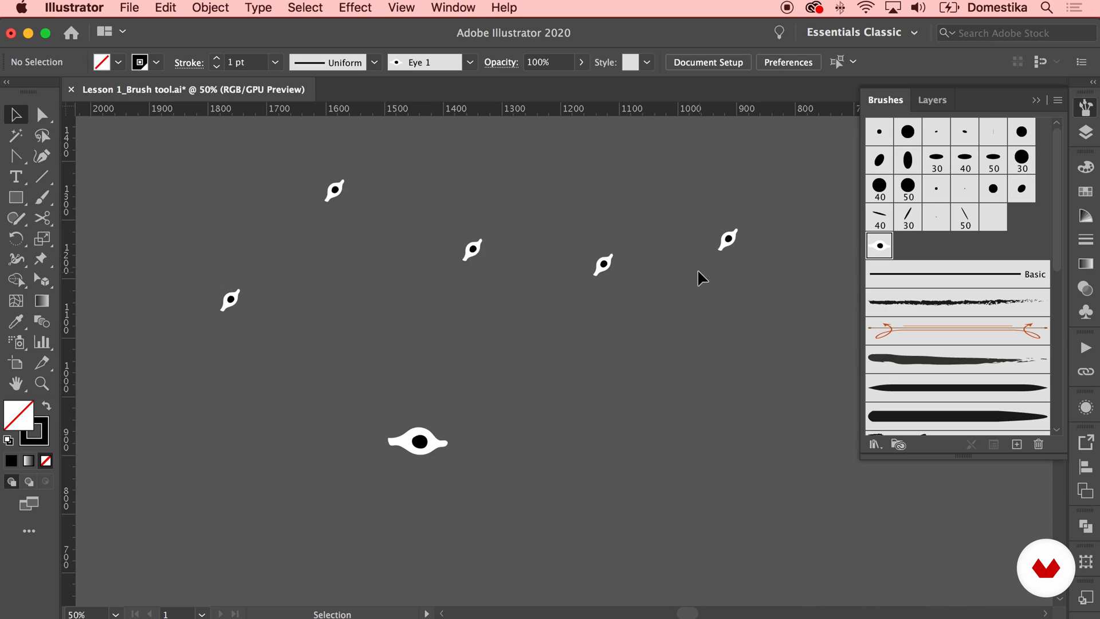
Set the Eye 1 brush's spacing to 48% and apply the change to the existing strokes
double_click(880, 248)
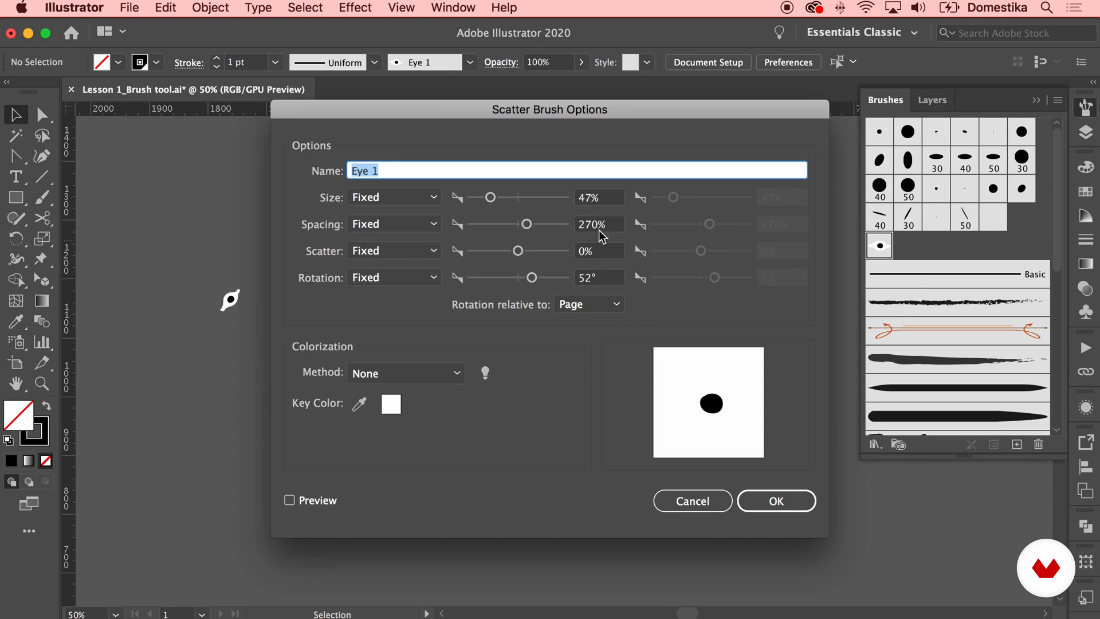
mouse_move(524, 224)
mouse_down()
mouse_move(501, 233)
mouse_move(491, 223)
mouse_up()
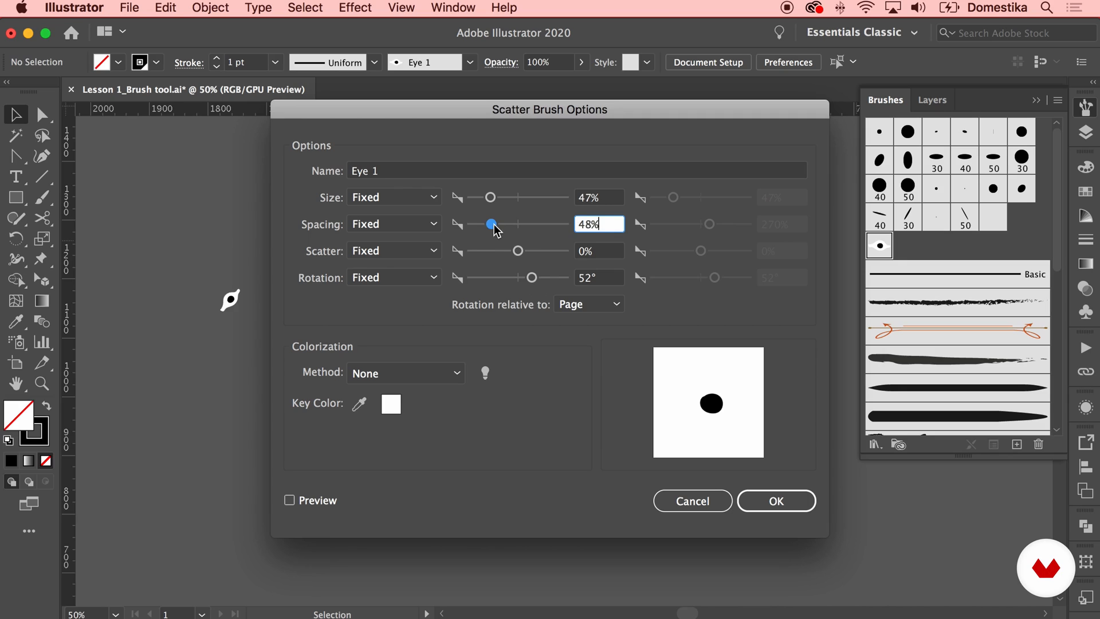
click(774, 501)
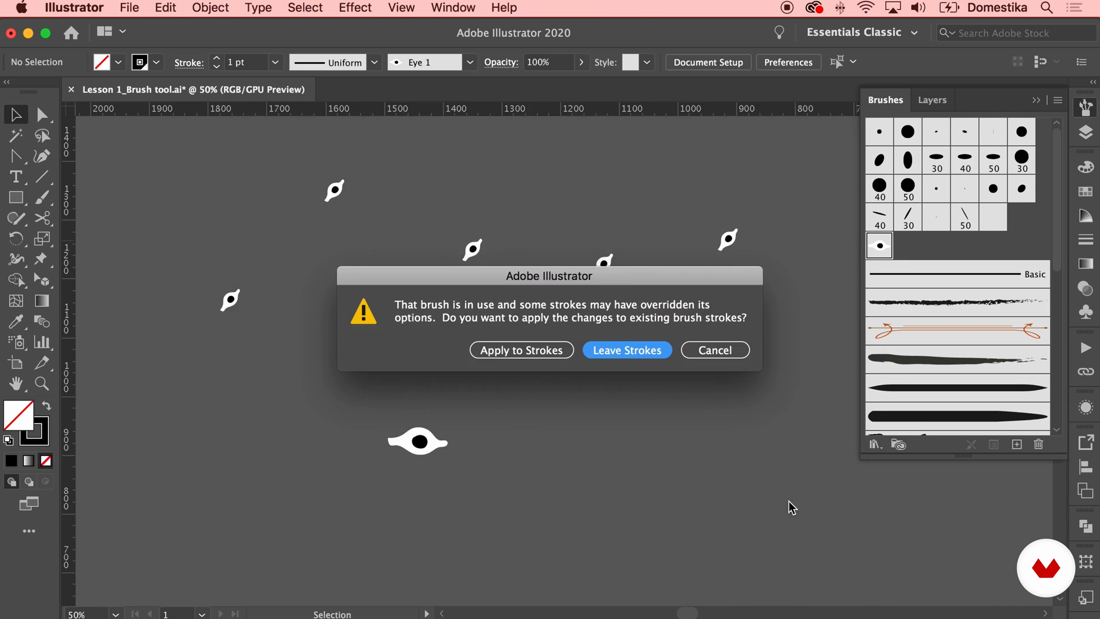
click(529, 349)
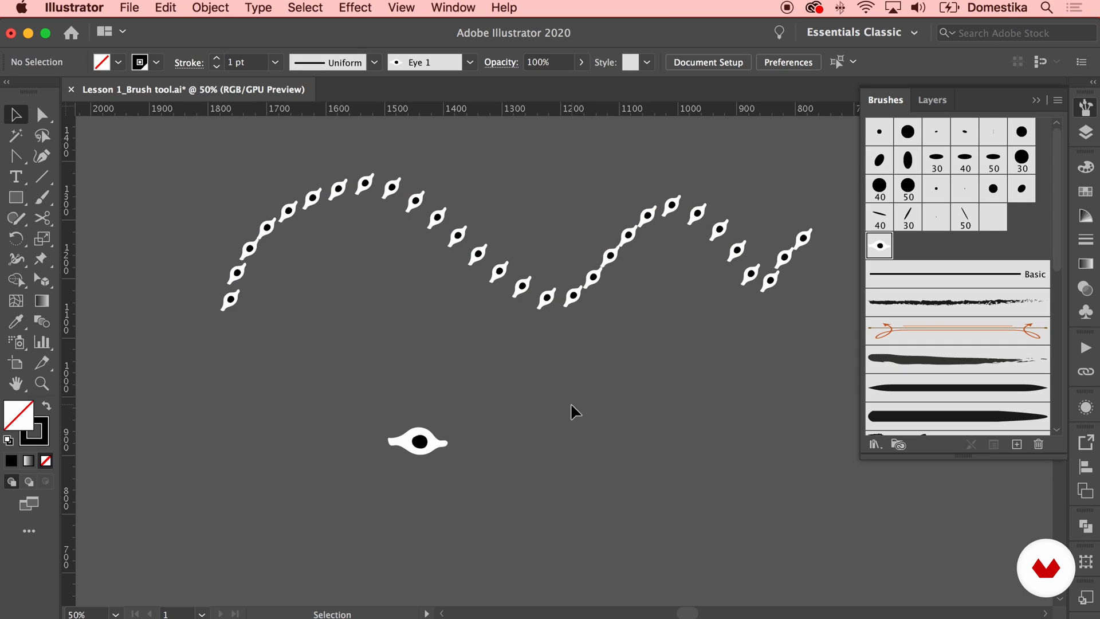
Paint freehand looping strokes across the canvas around the original eye with the Eye 1 brush
key(b)
mouse_move(509, 469)
mouse_down()
mouse_move(562, 382)
mouse_move(745, 398)
mouse_move(636, 548)
mouse_move(563, 457)
mouse_move(631, 424)
mouse_move(687, 488)
mouse_move(636, 456)
mouse_move(662, 458)
mouse_up()
mouse_move(634, 394)
mouse_down()
mouse_move(584, 425)
mouse_move(601, 501)
mouse_move(719, 473)
mouse_move(739, 344)
mouse_move(650, 305)
mouse_move(486, 348)
mouse_move(420, 240)
mouse_move(617, 196)
mouse_move(706, 323)
mouse_move(802, 375)
mouse_move(766, 526)
mouse_move(589, 547)
mouse_move(432, 533)
mouse_move(382, 332)
mouse_move(484, 302)
mouse_move(457, 465)
mouse_move(237, 363)
mouse_move(370, 249)
mouse_move(486, 322)
mouse_move(486, 270)
mouse_move(325, 366)
mouse_move(510, 416)
mouse_up()
click(16, 115)
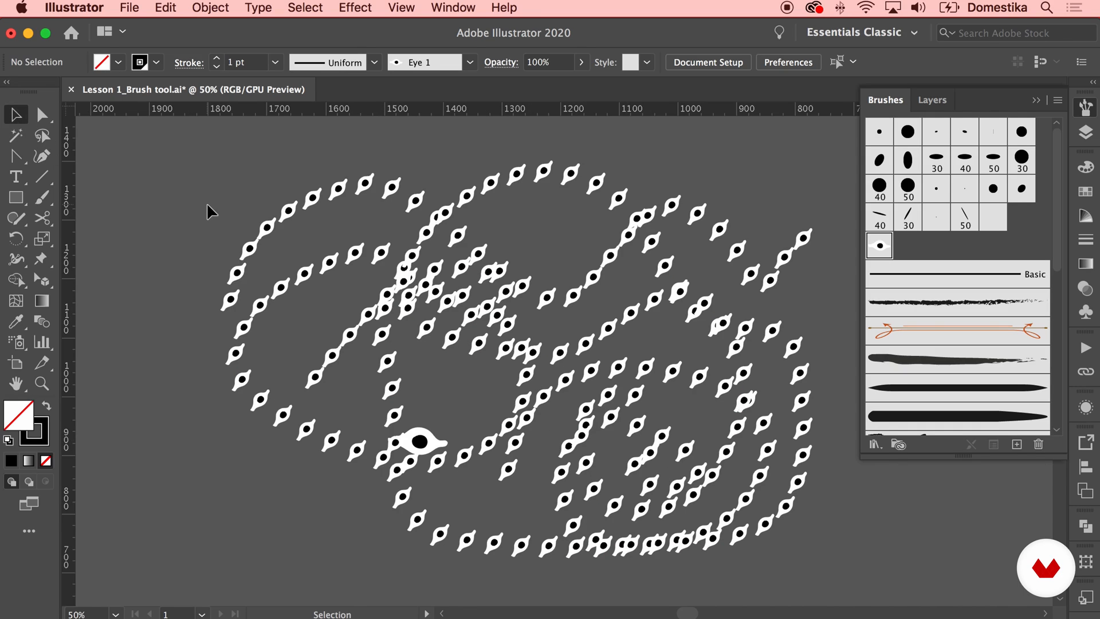